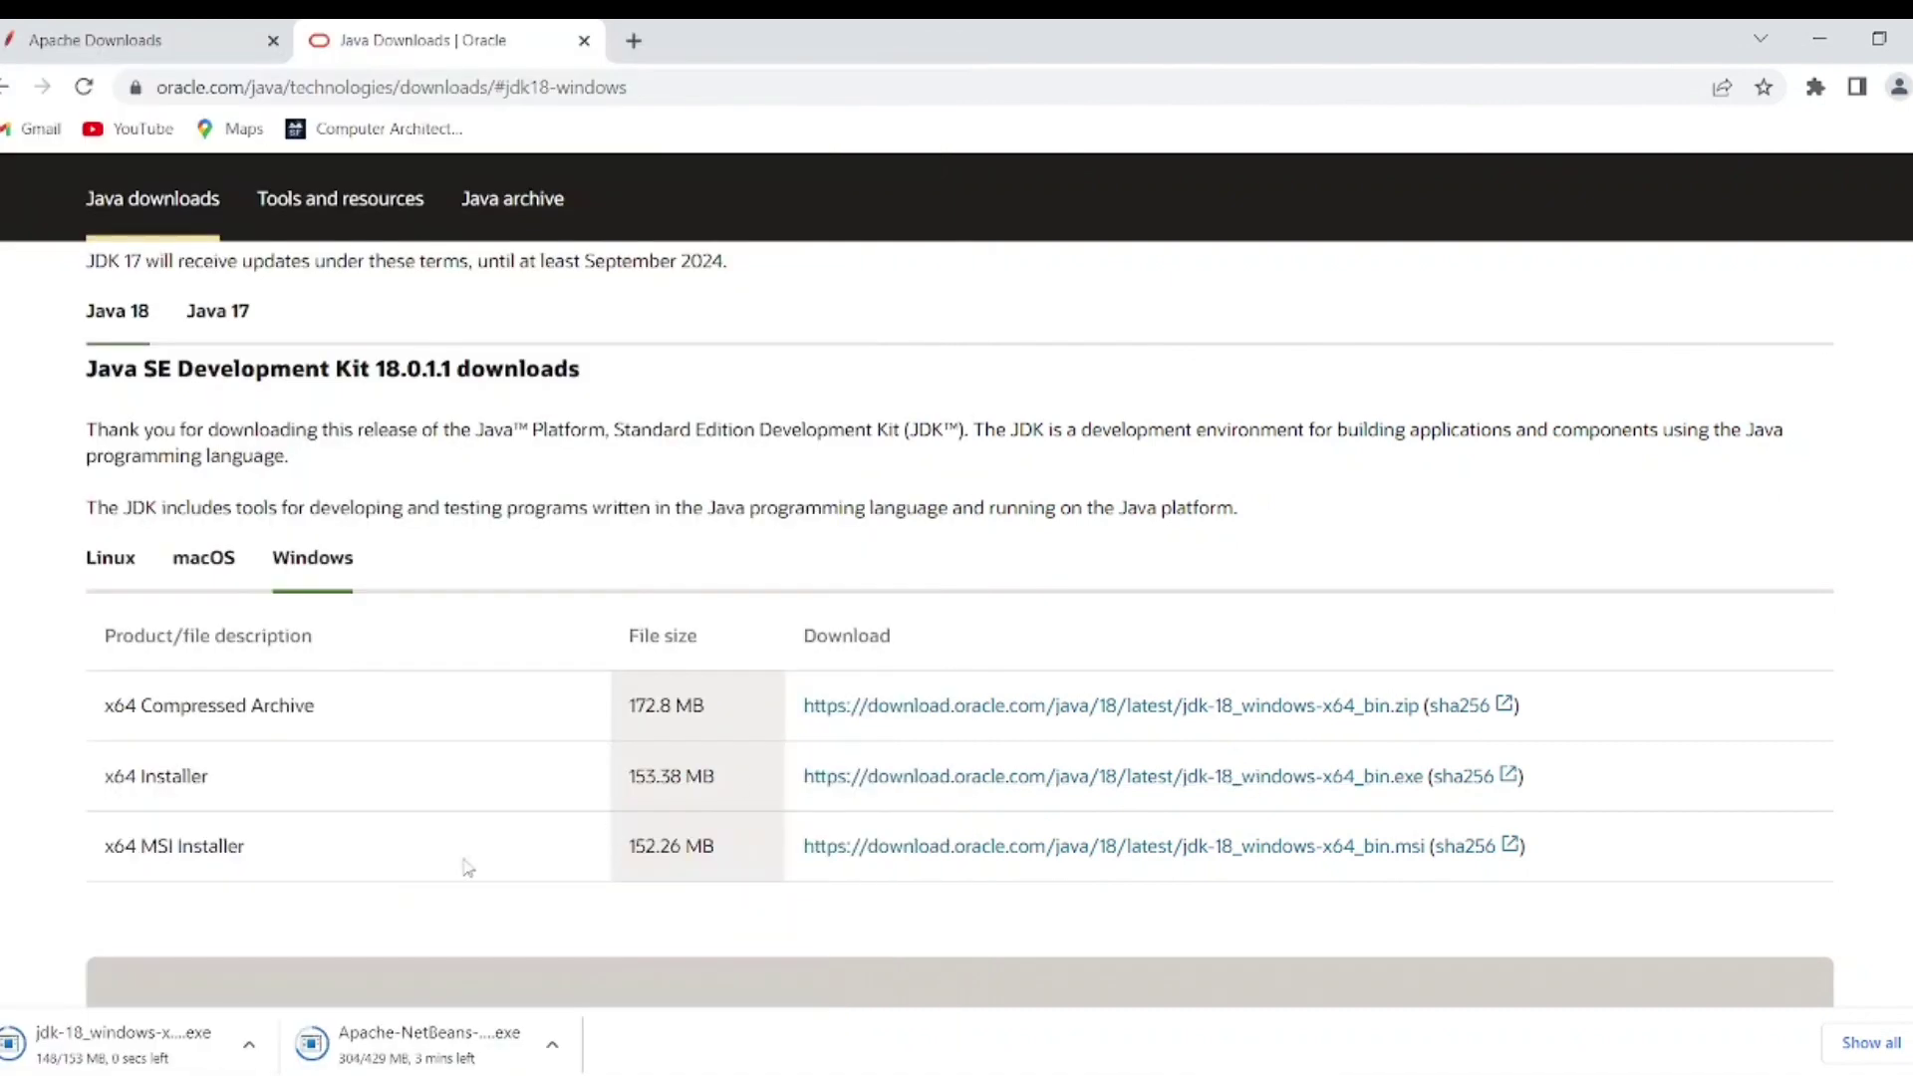
Run the downloaded JDK 18 installer, install to the default C:\Program Files\Java\jdk-18.0.1.1\ folder, and close the finished wizard
click(166, 1046)
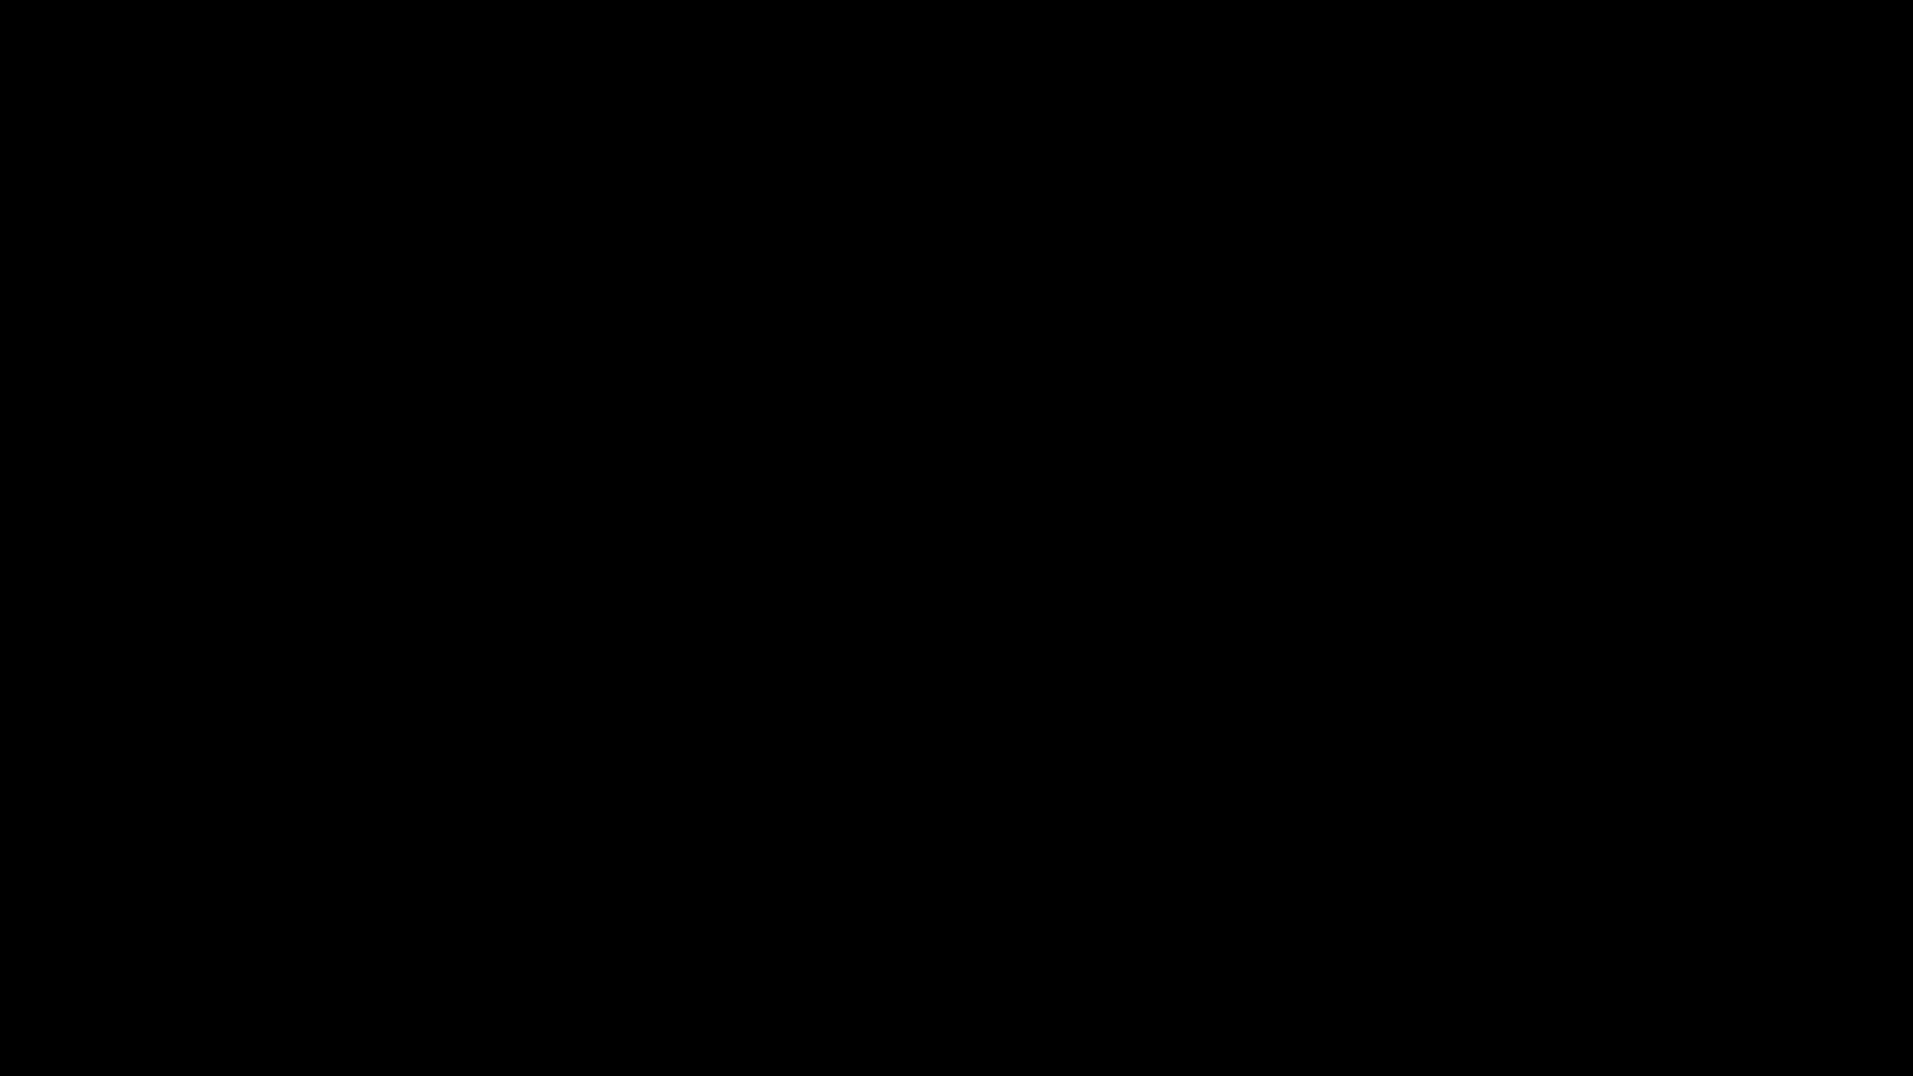
click(879, 783)
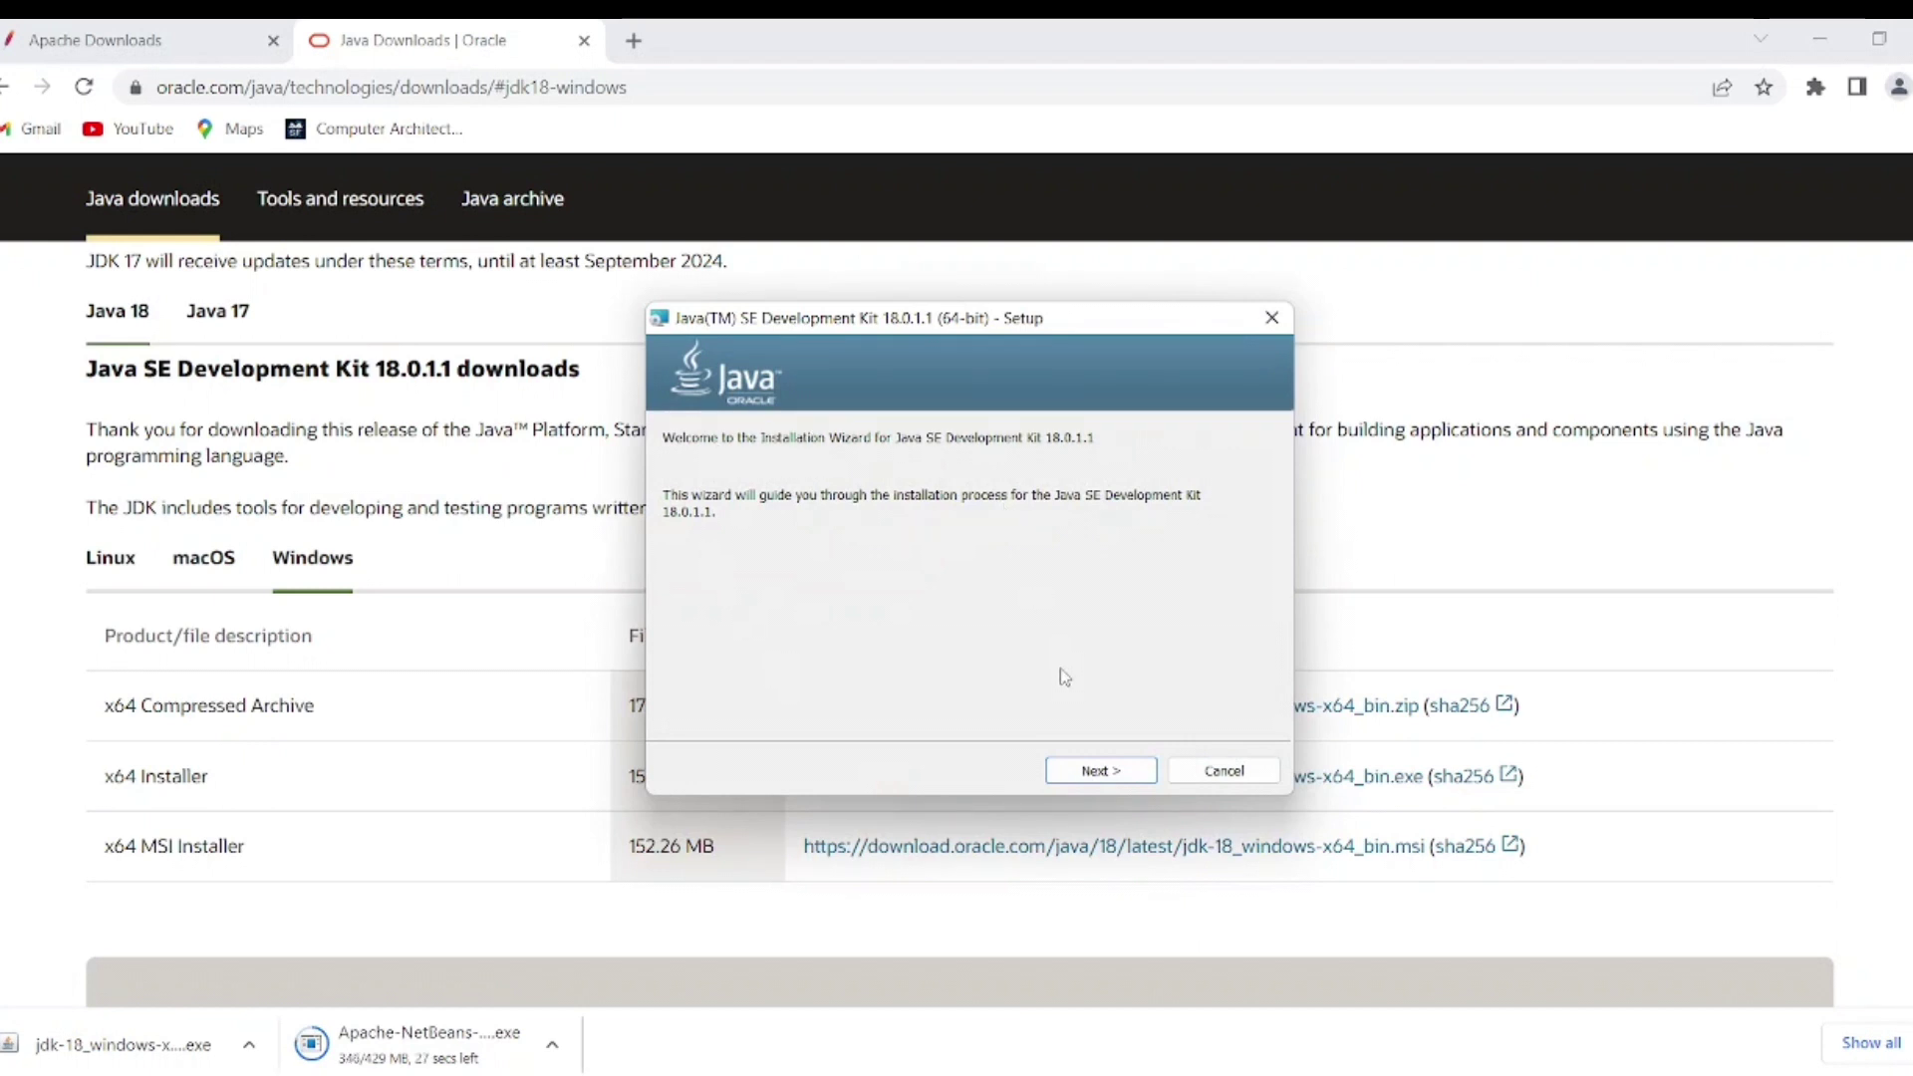
click(1093, 769)
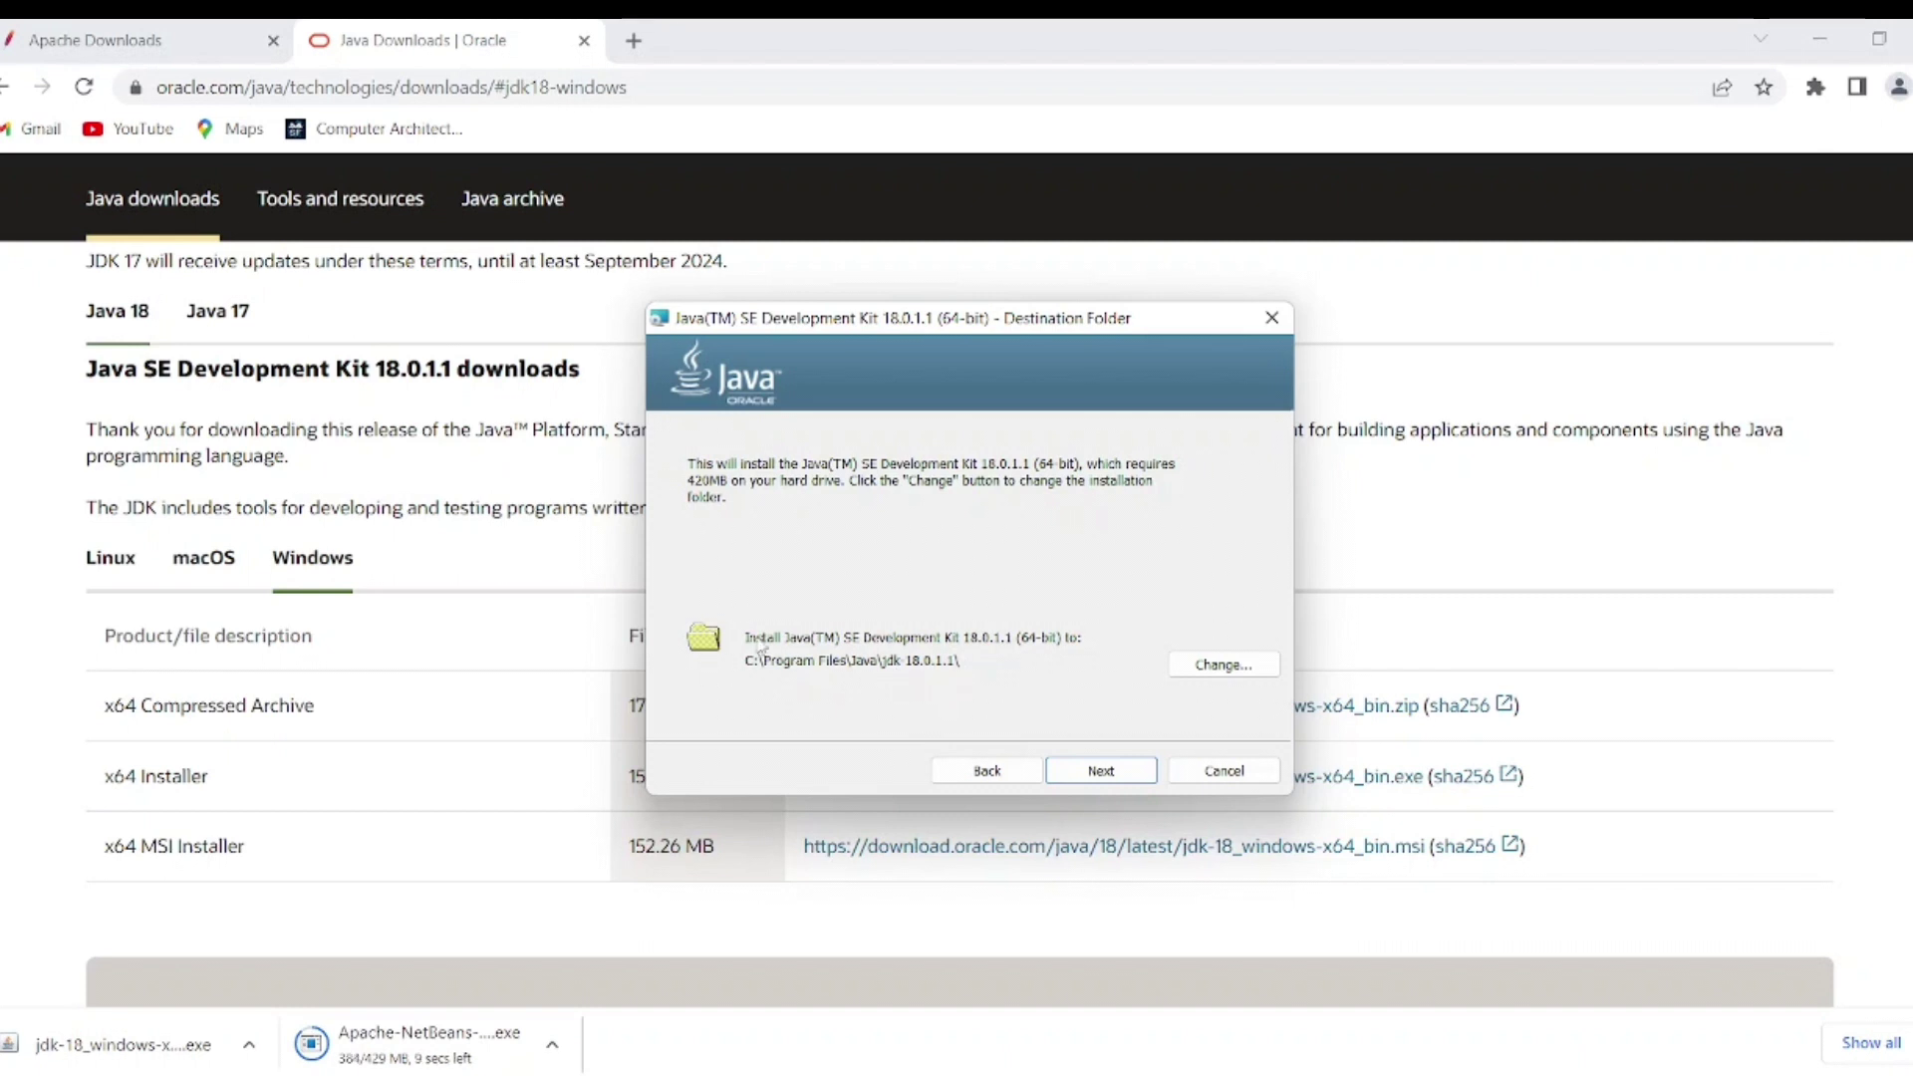
click(1101, 774)
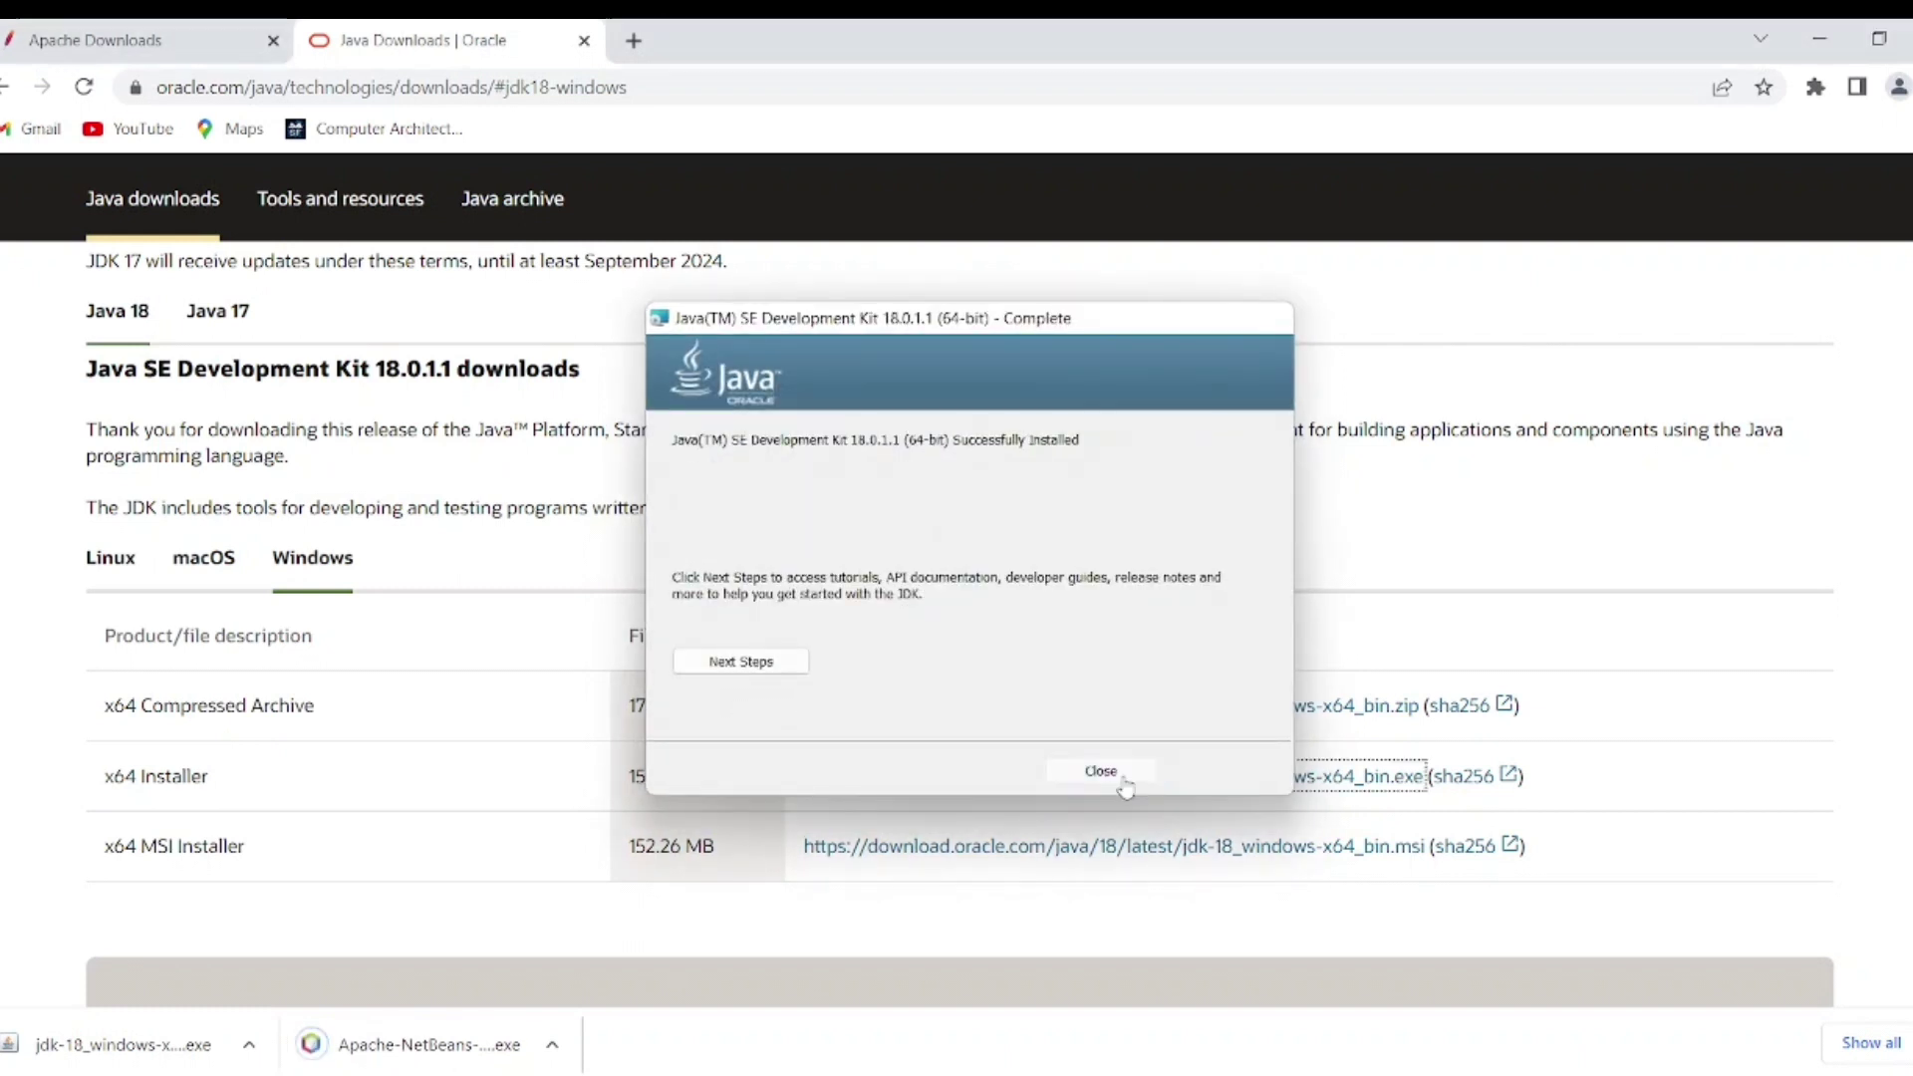
click(1124, 781)
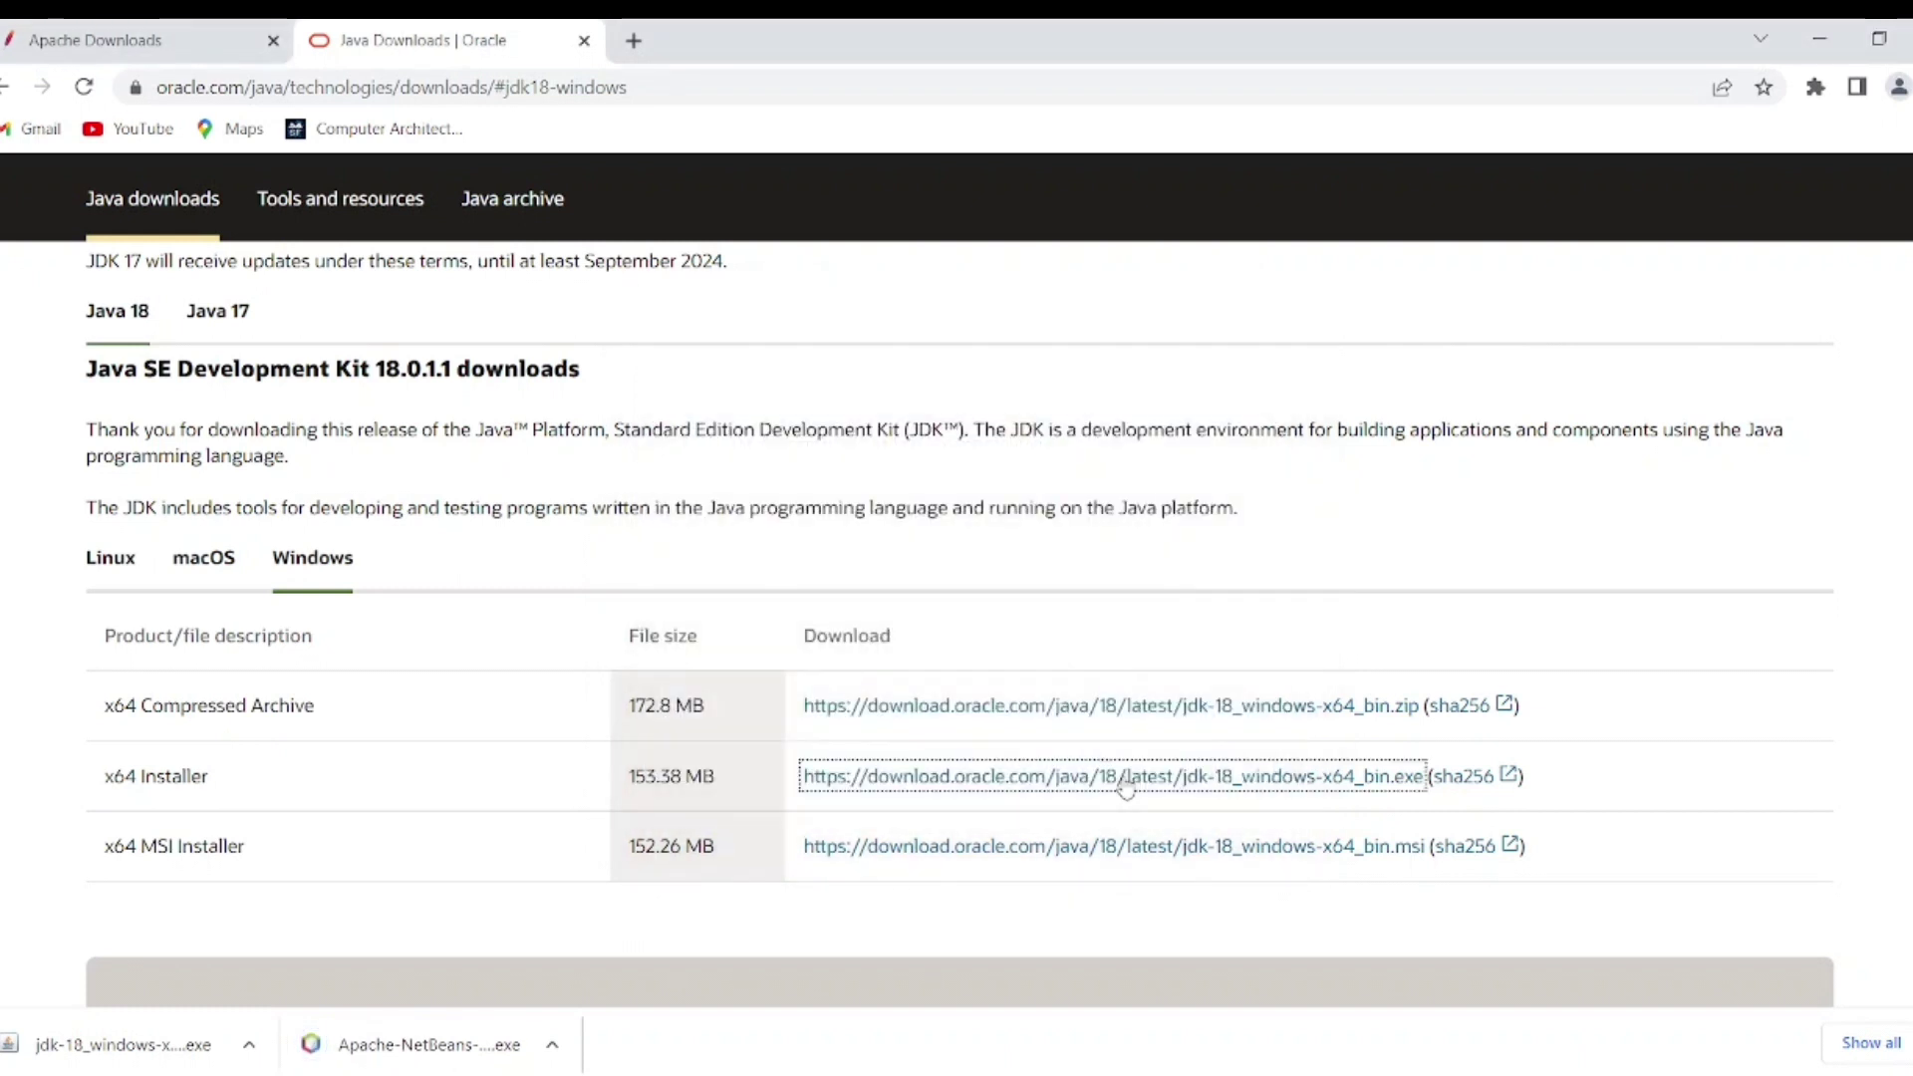
Check the JDK installation in File Explorer by viewing the contents of C:\Program Files\Java\jdk-18.0.1.1
click(1815, 36)
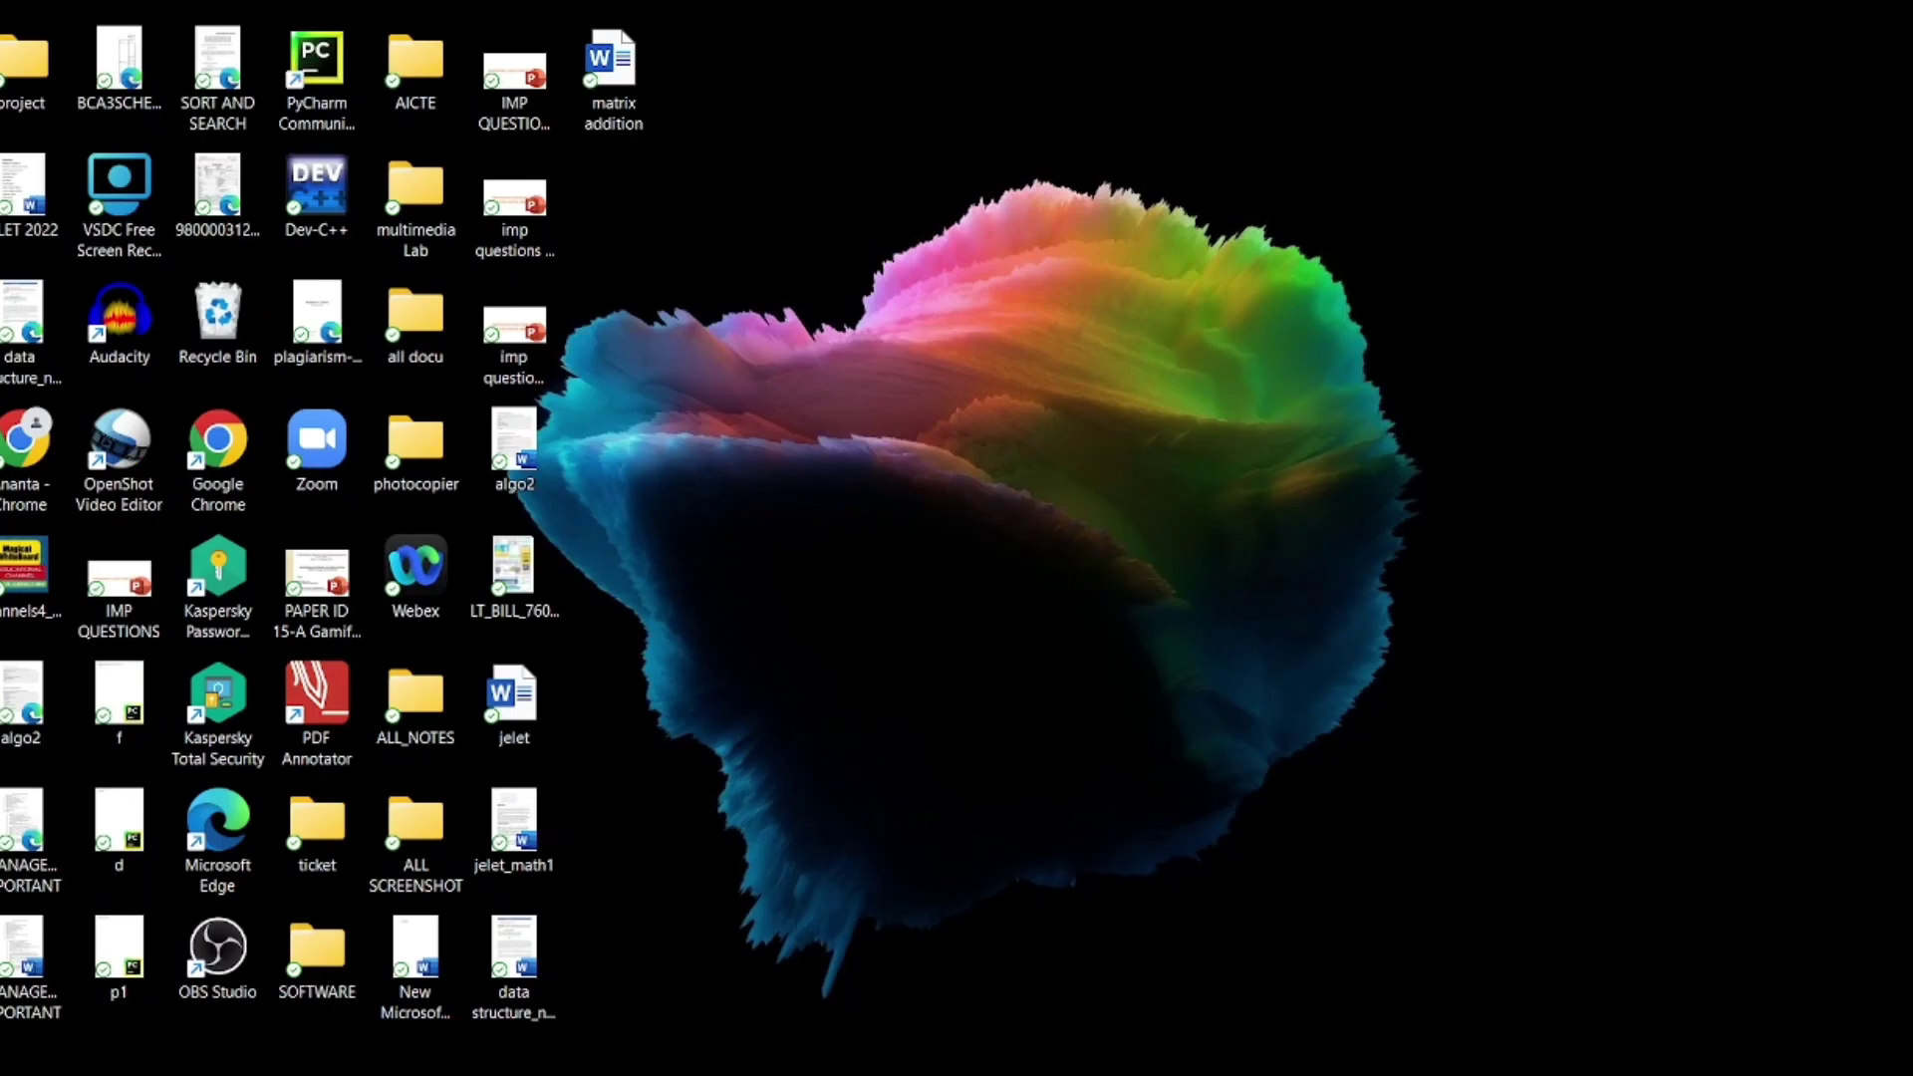
key(super+e)
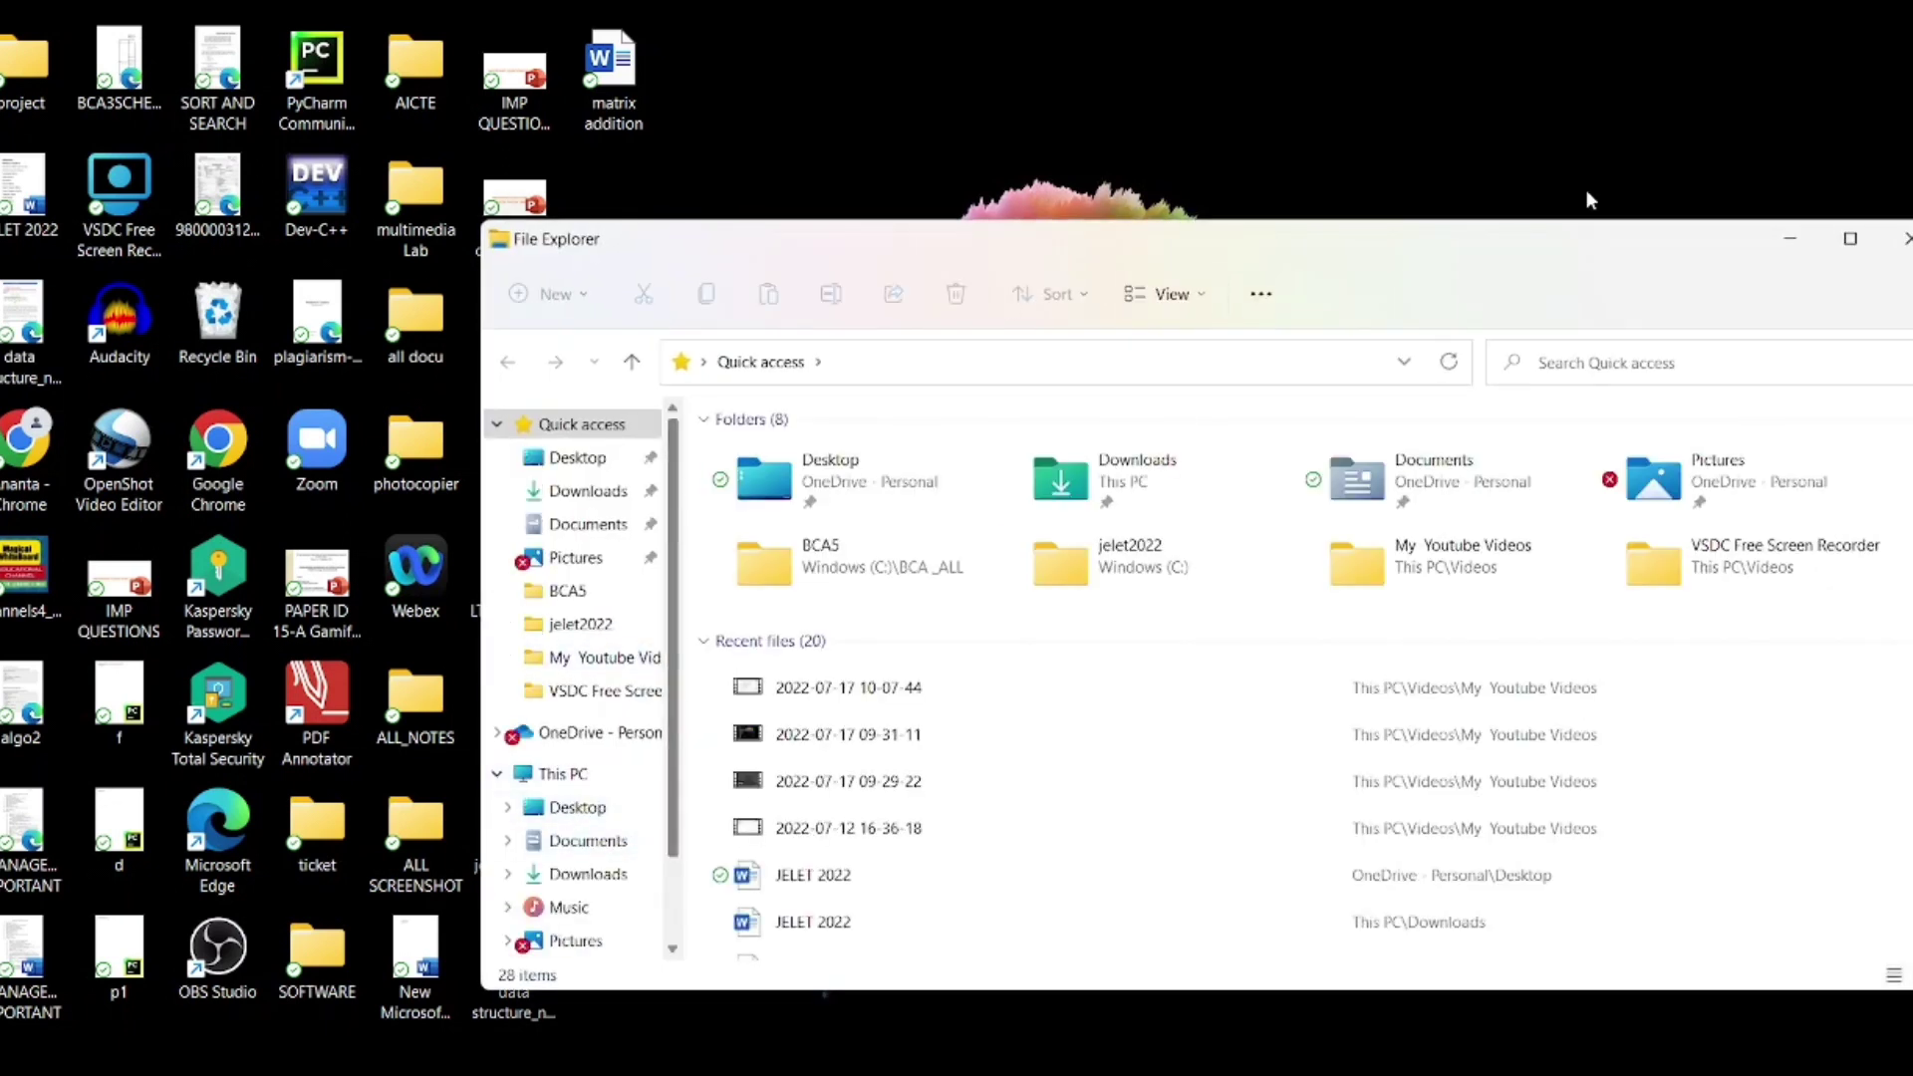
click(1850, 240)
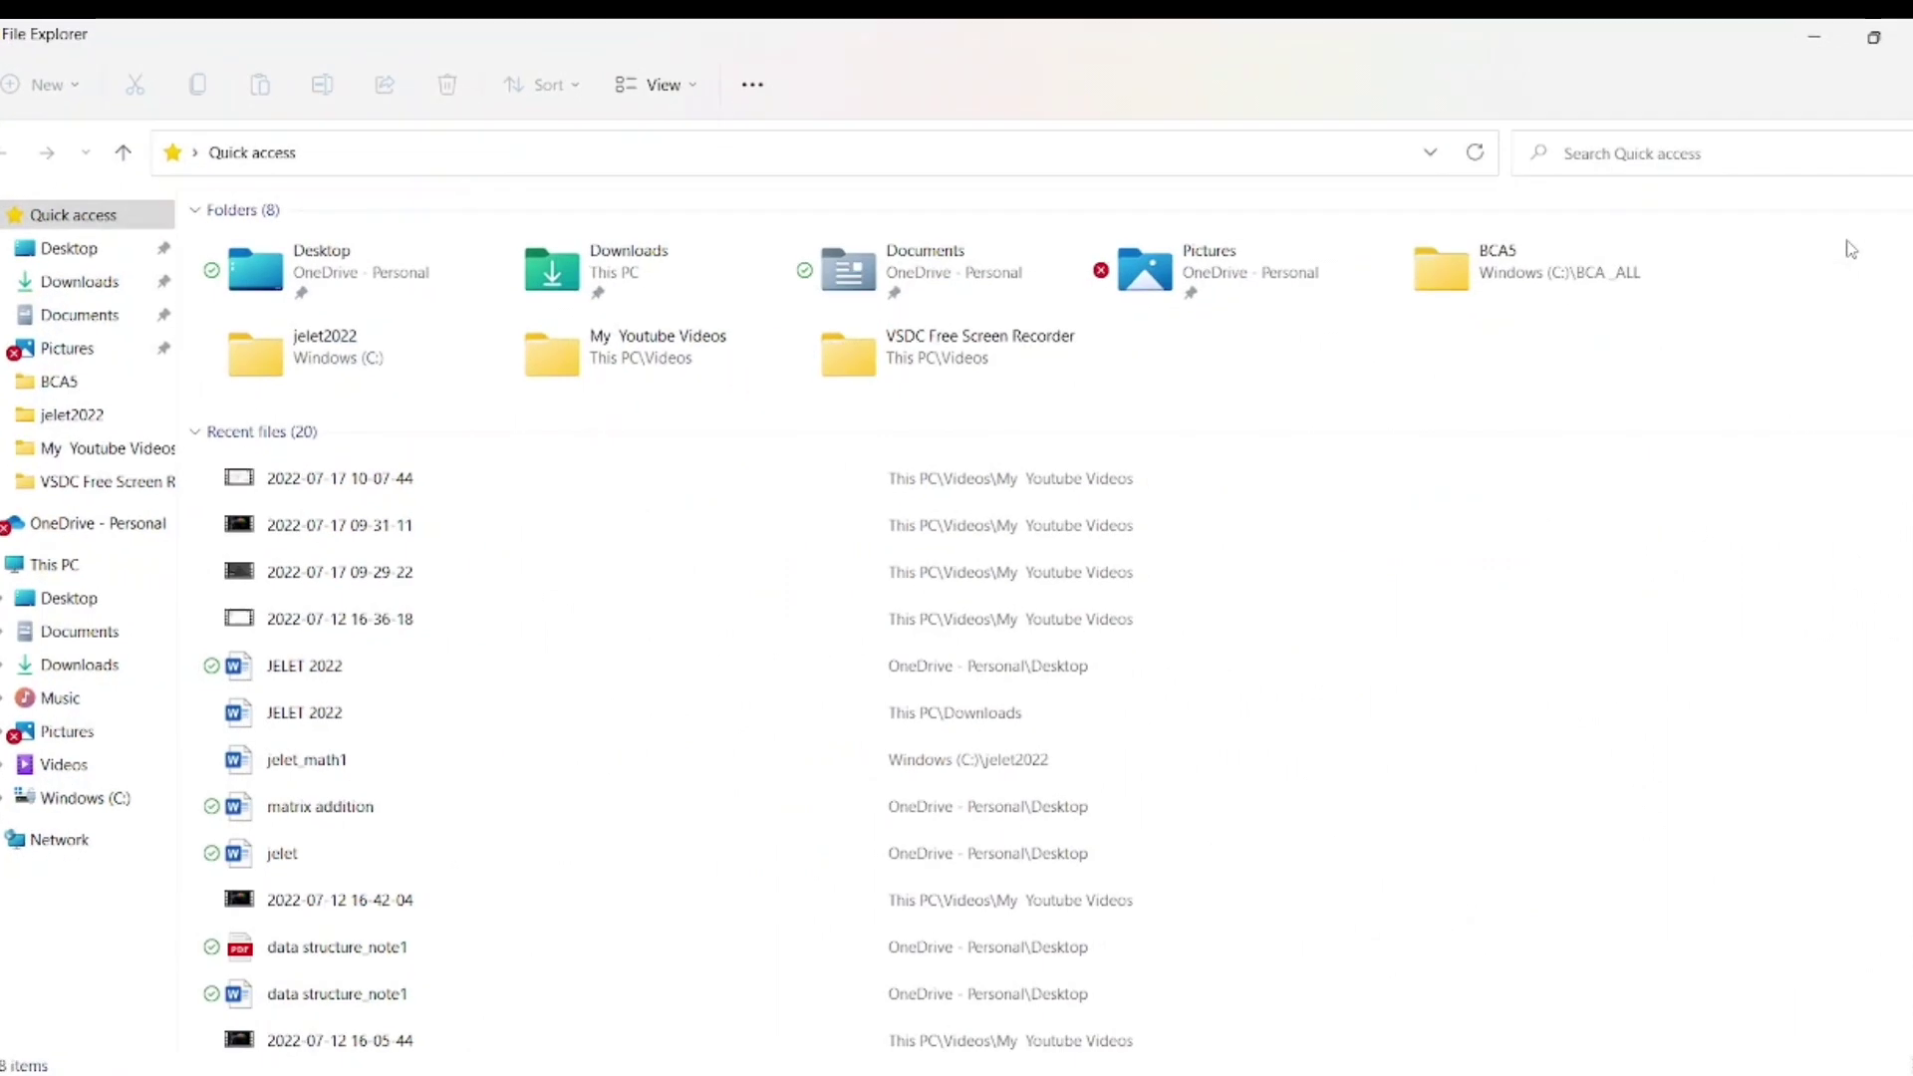
click(118, 802)
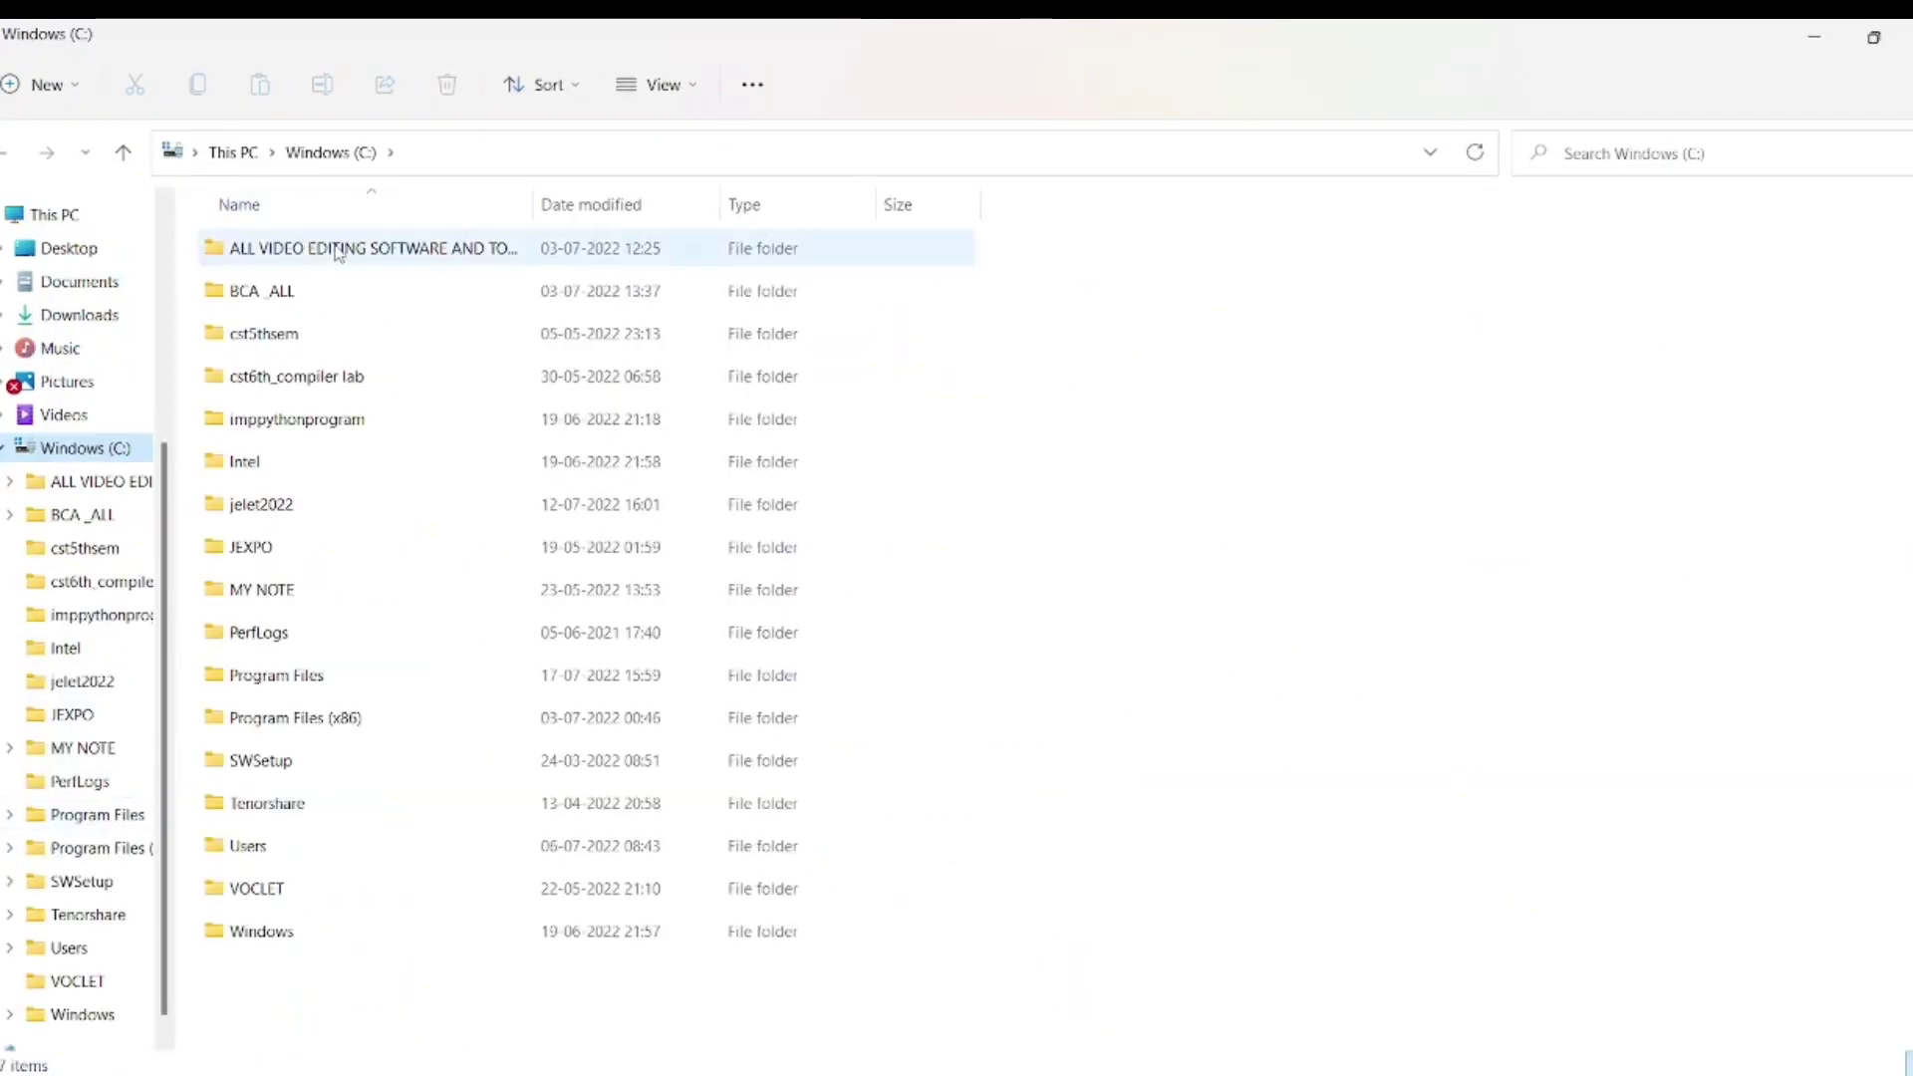
click(316, 687)
double_click(315, 695)
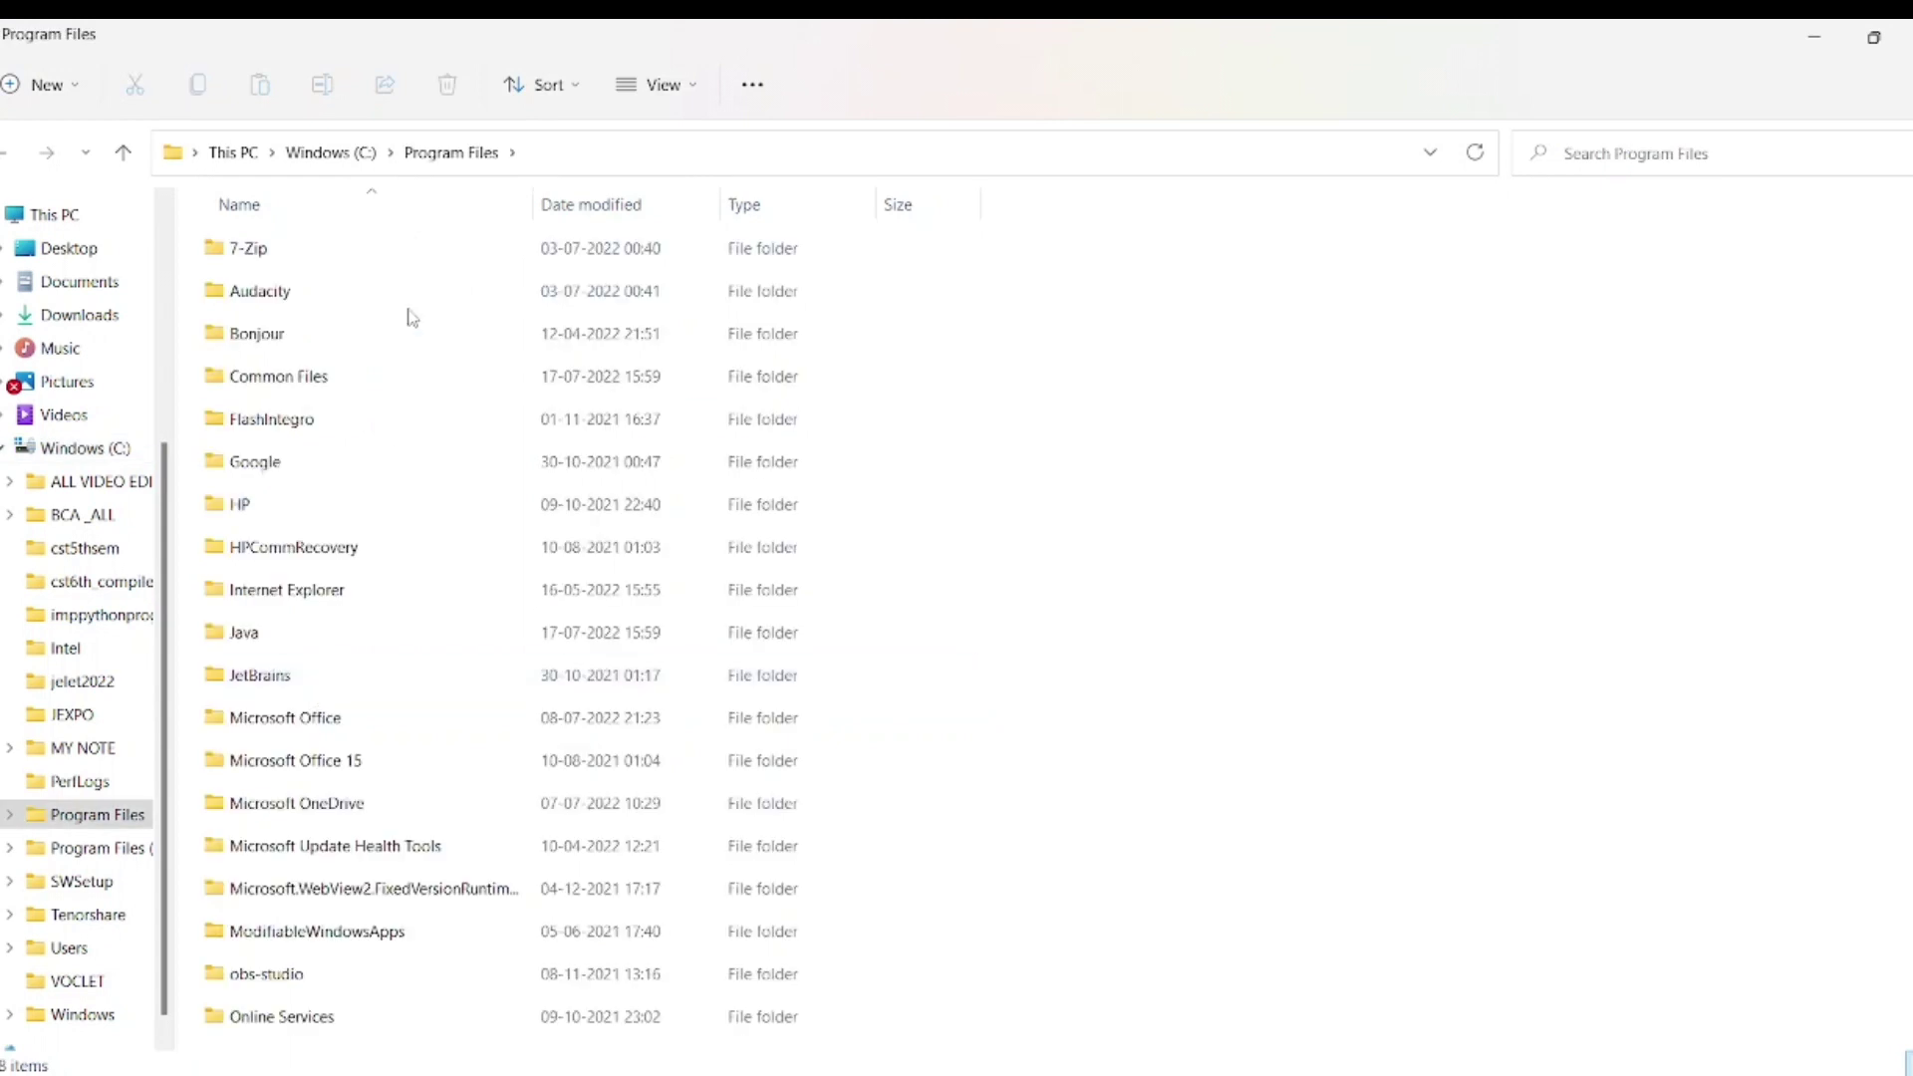
double_click(256, 643)
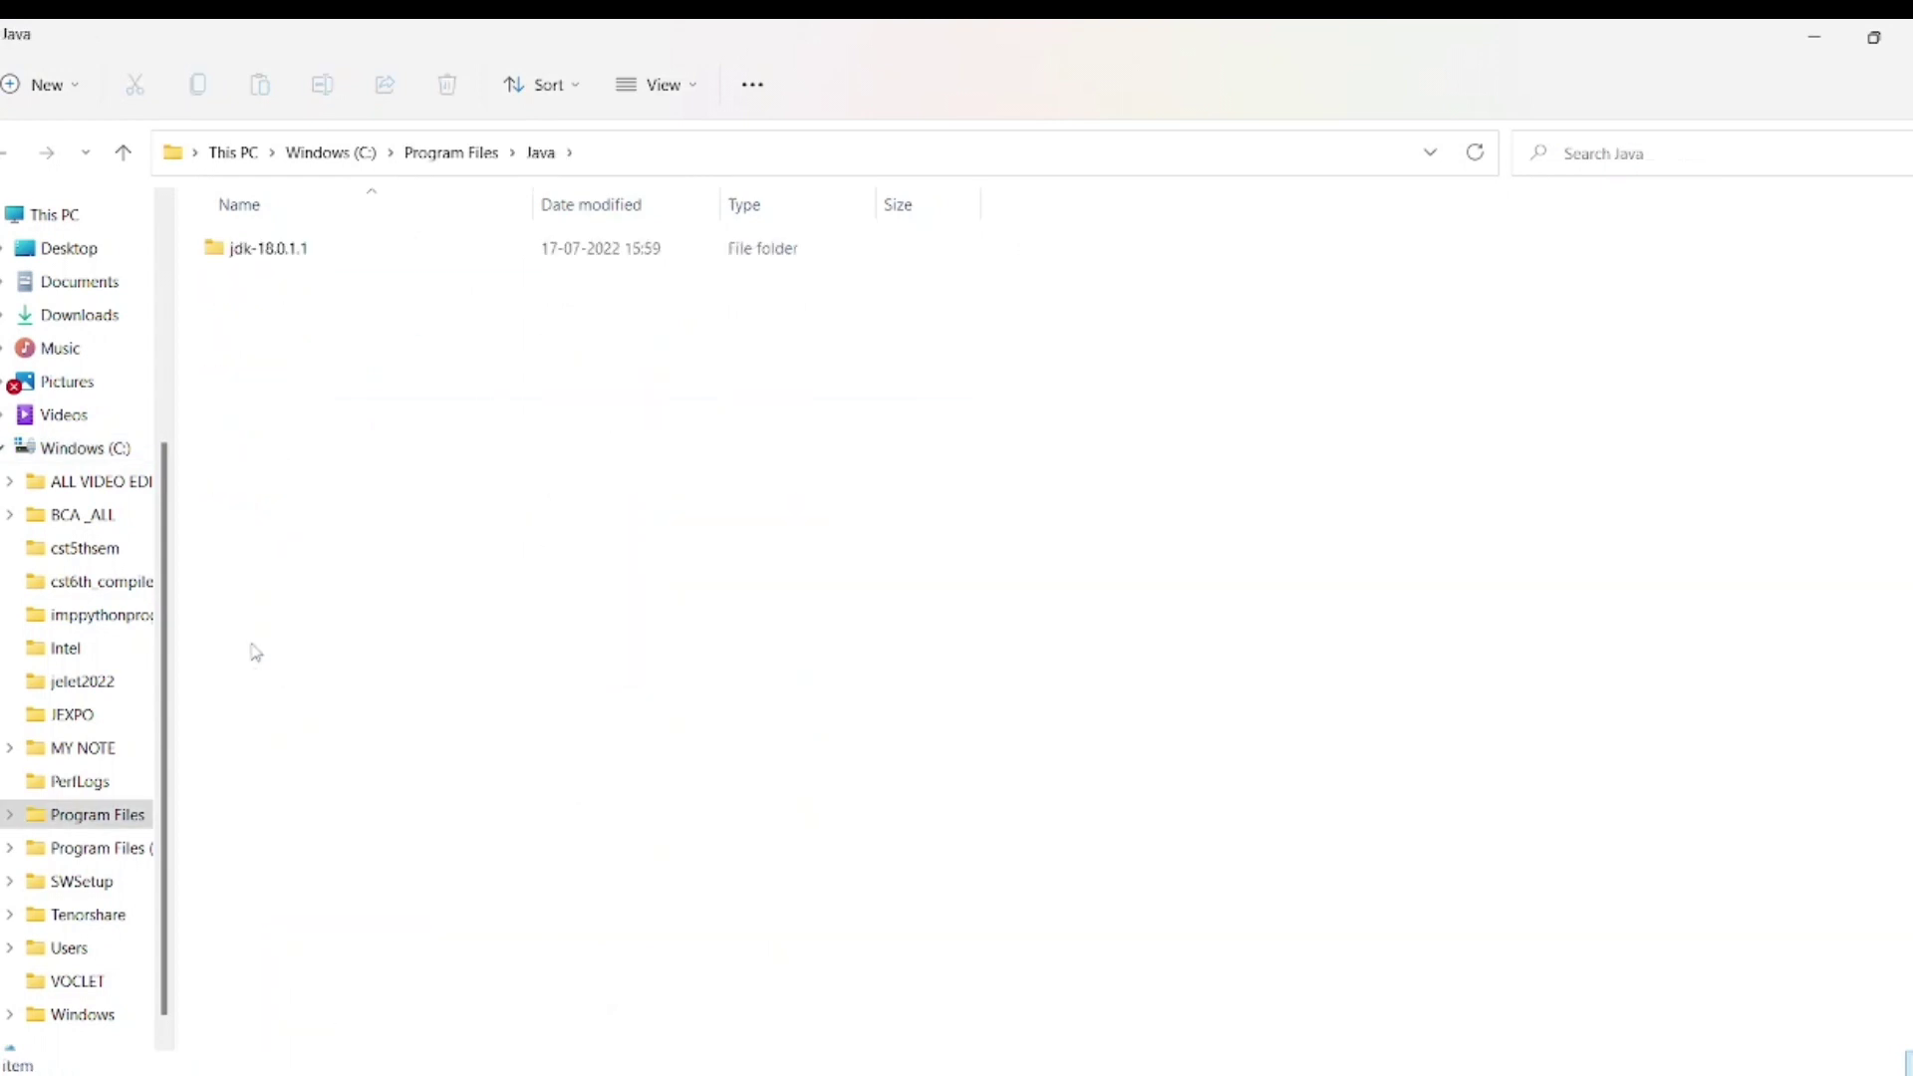
double_click(282, 265)
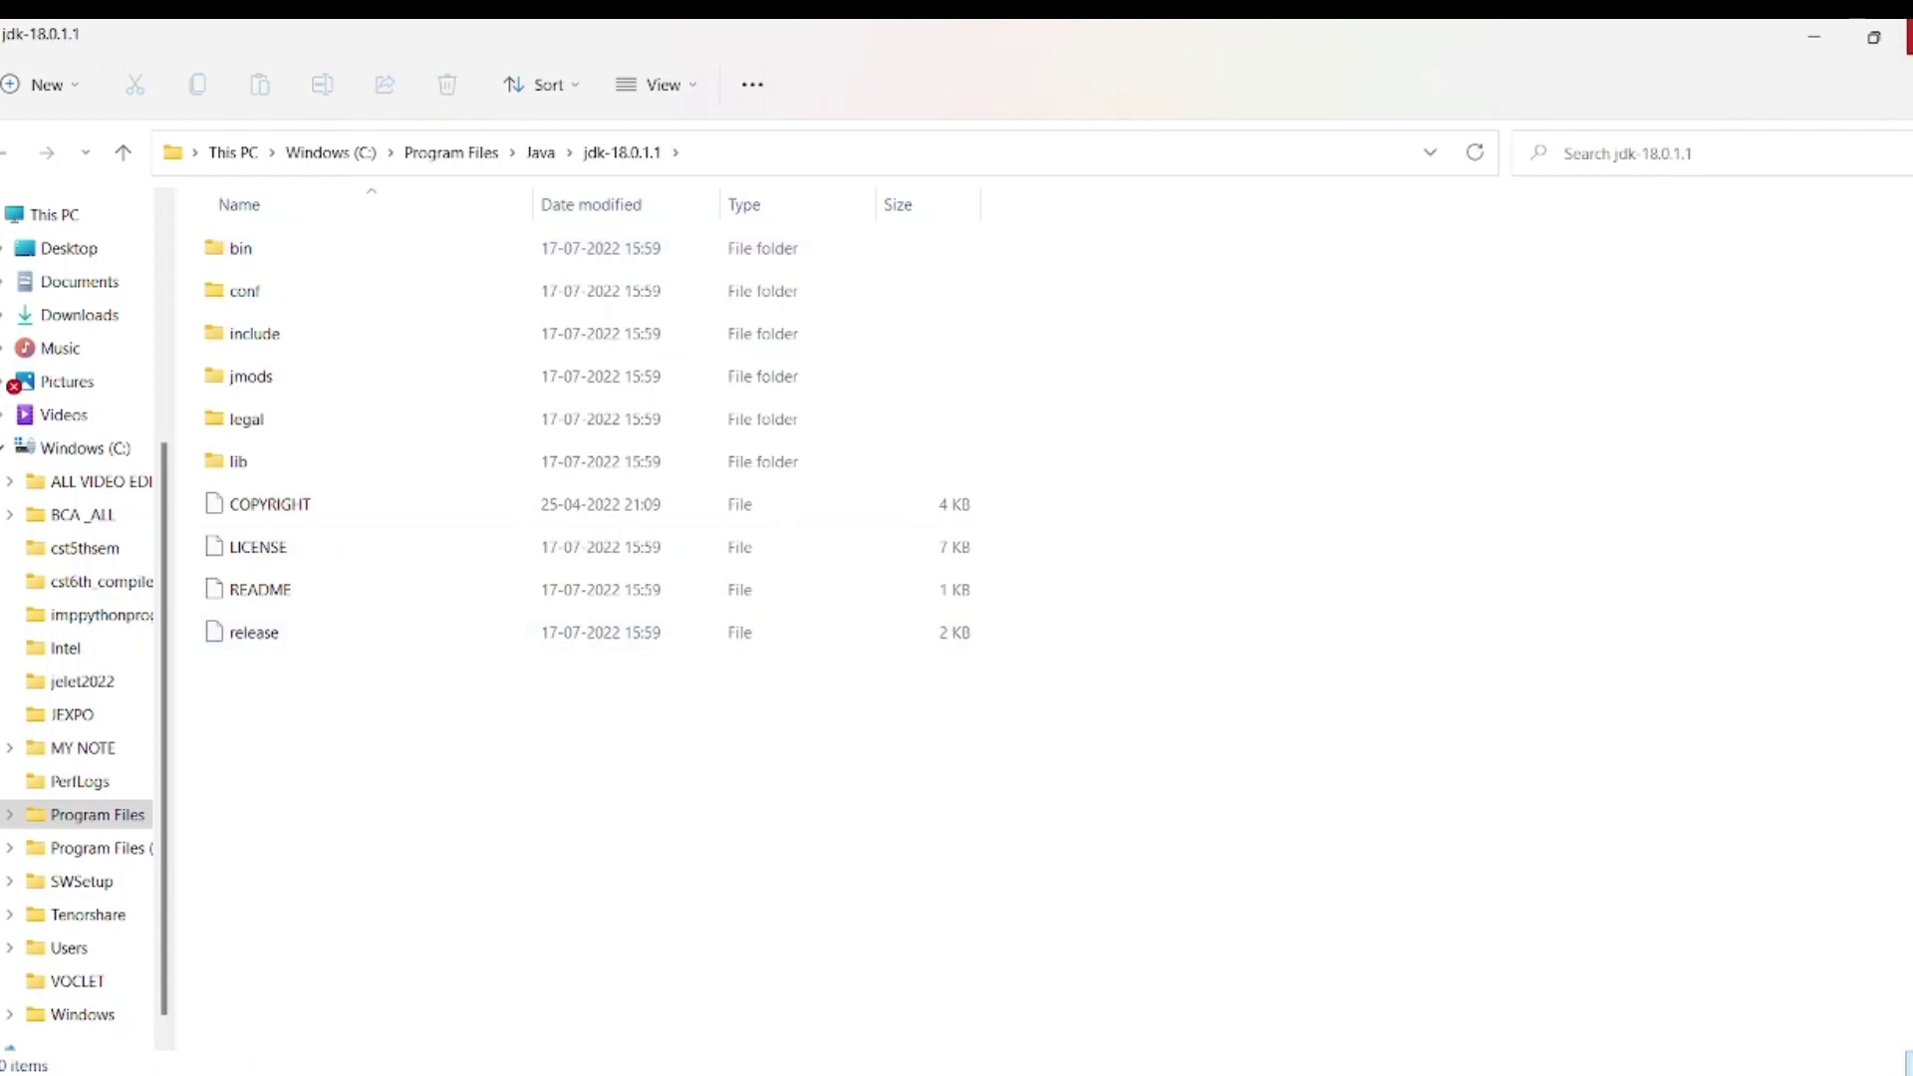
click(1908, 37)
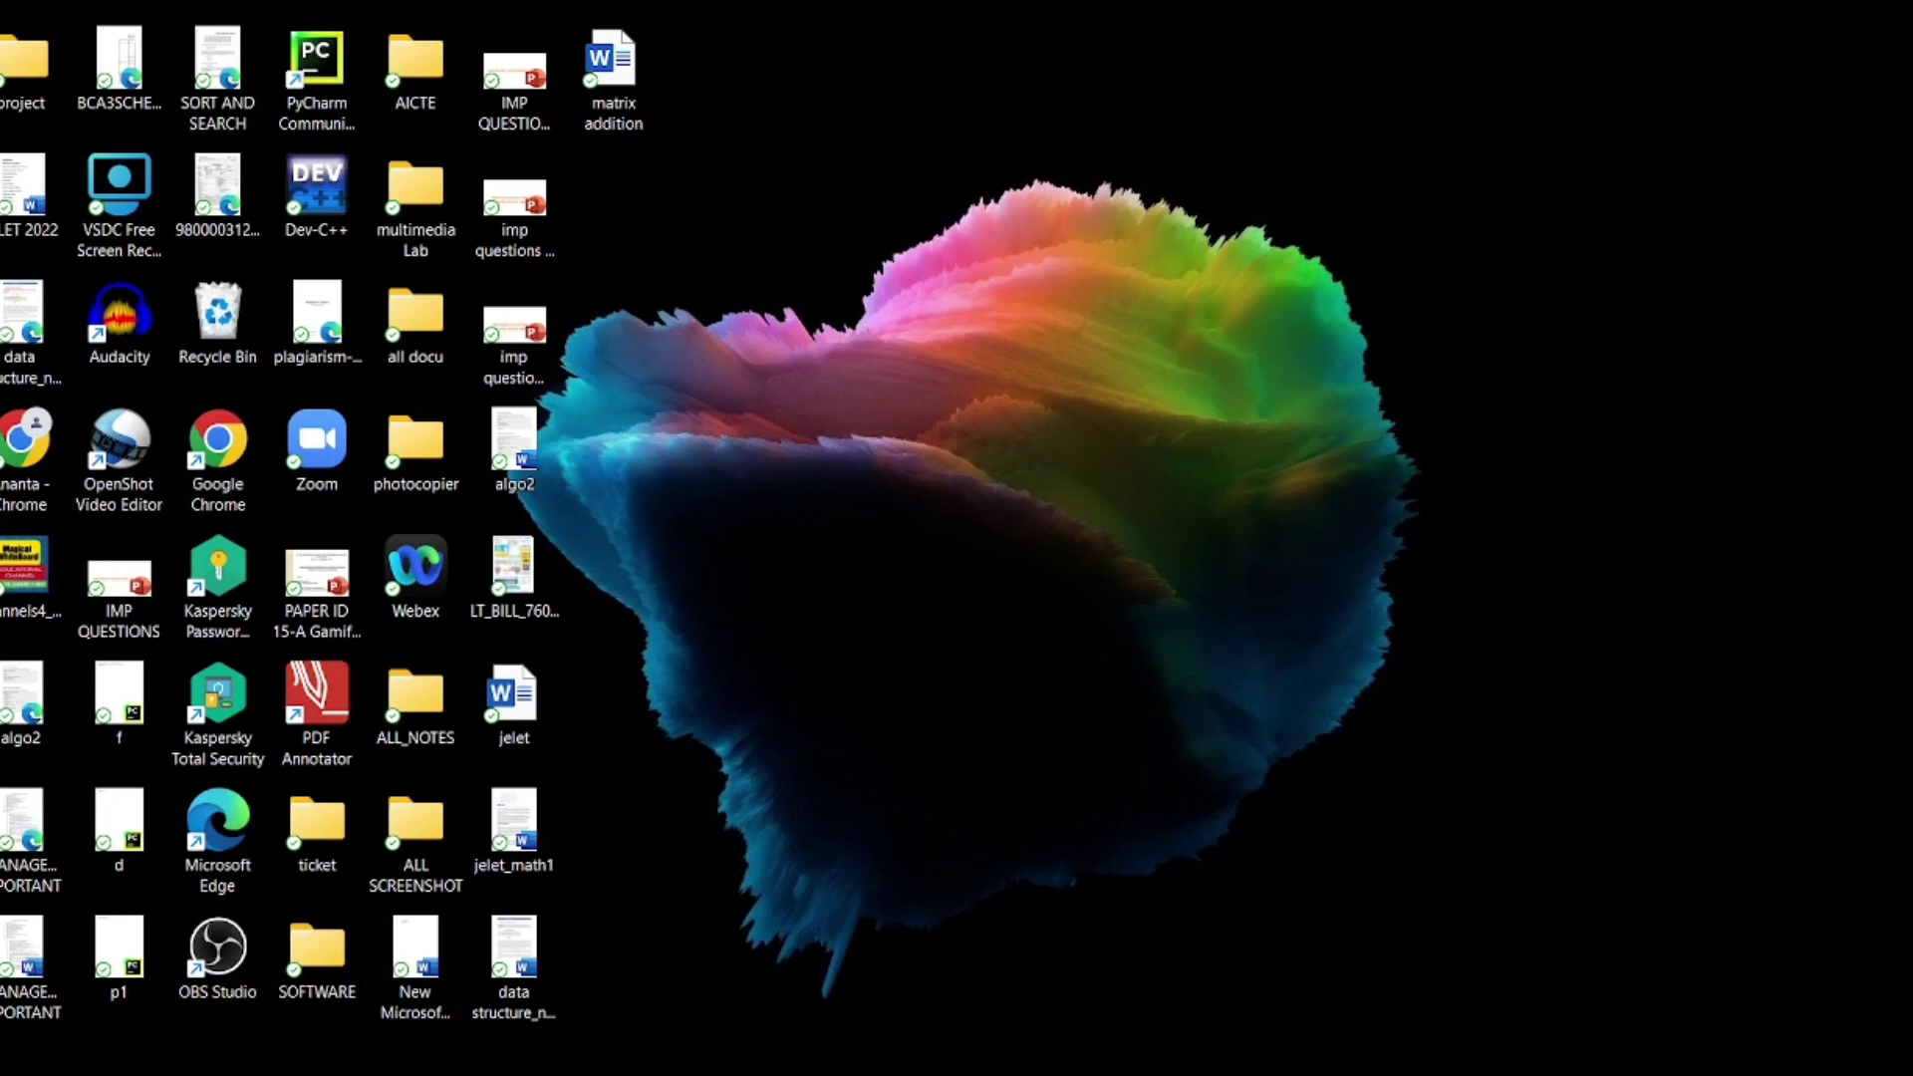
Return to Chrome and run the downloaded Apache NetBeans installer, proceeding despite the existing installer lock file
click(1132, 1061)
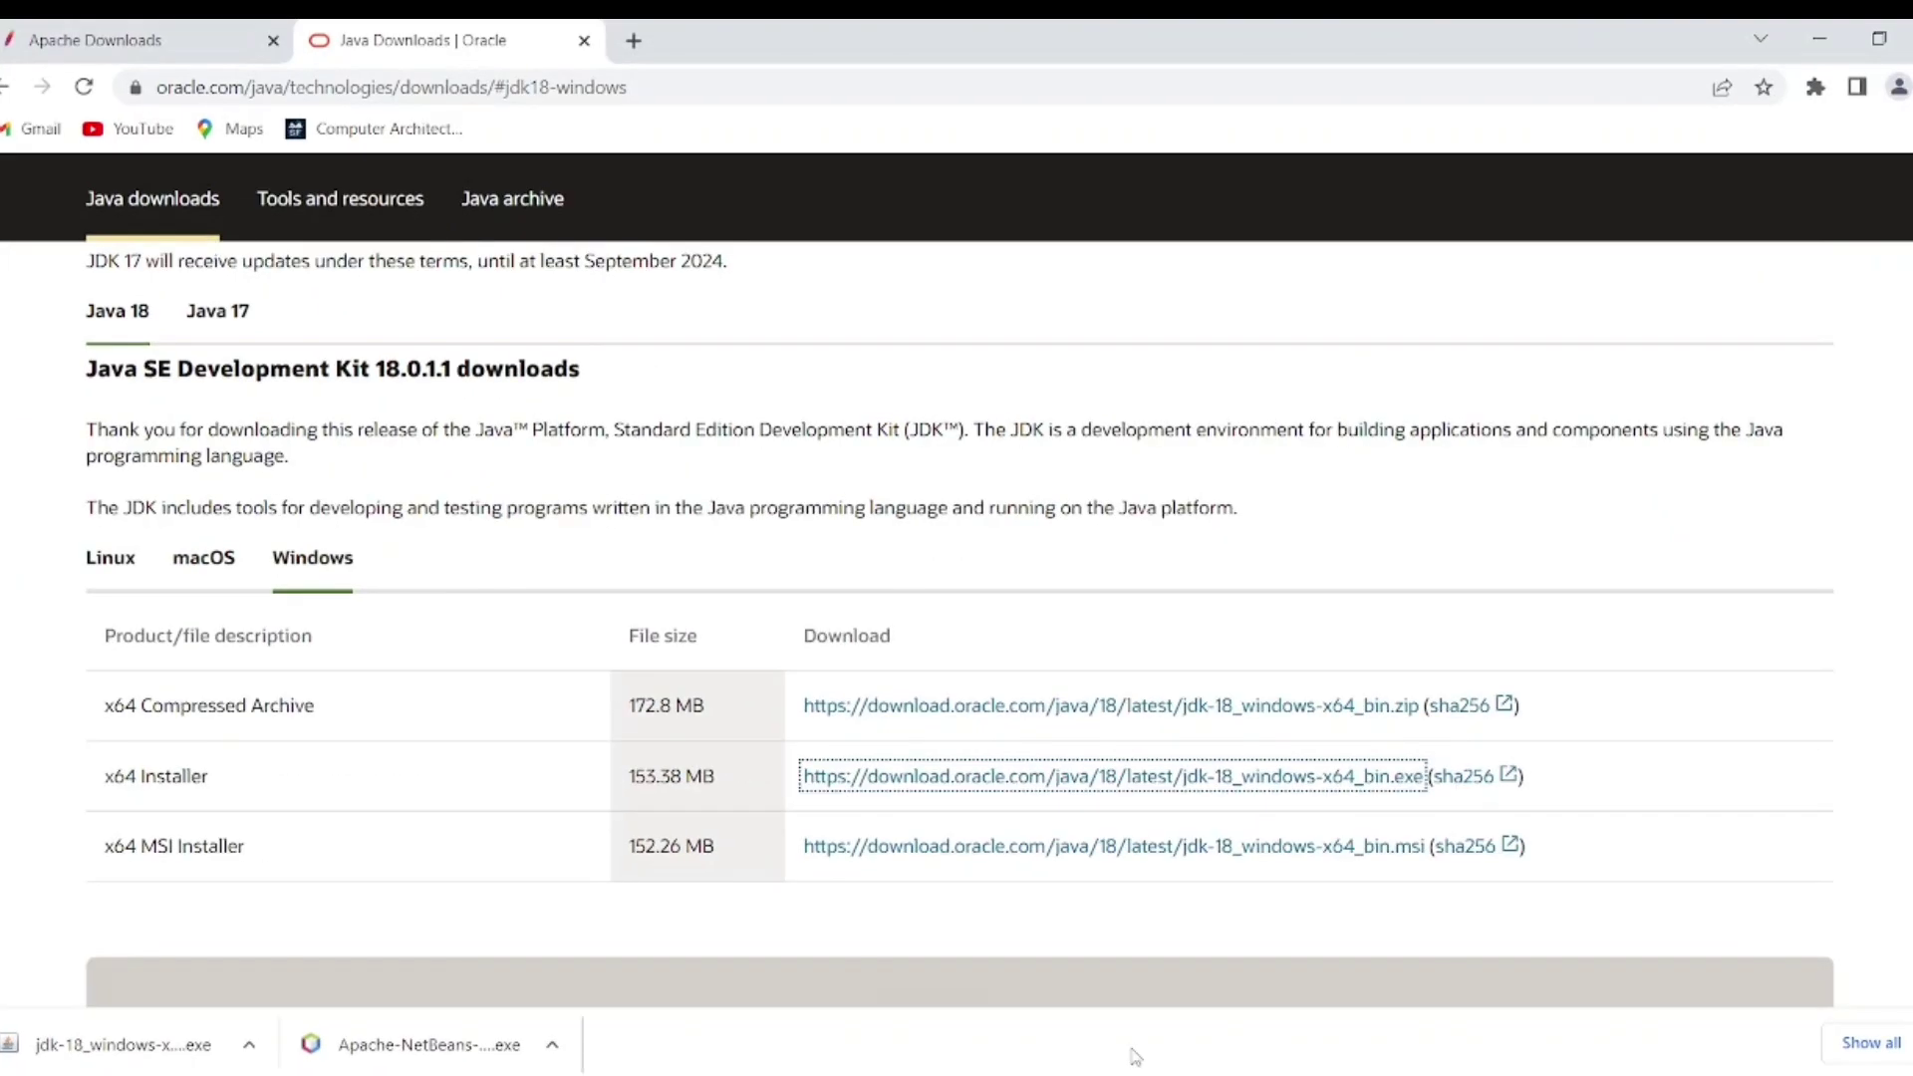
click(410, 1062)
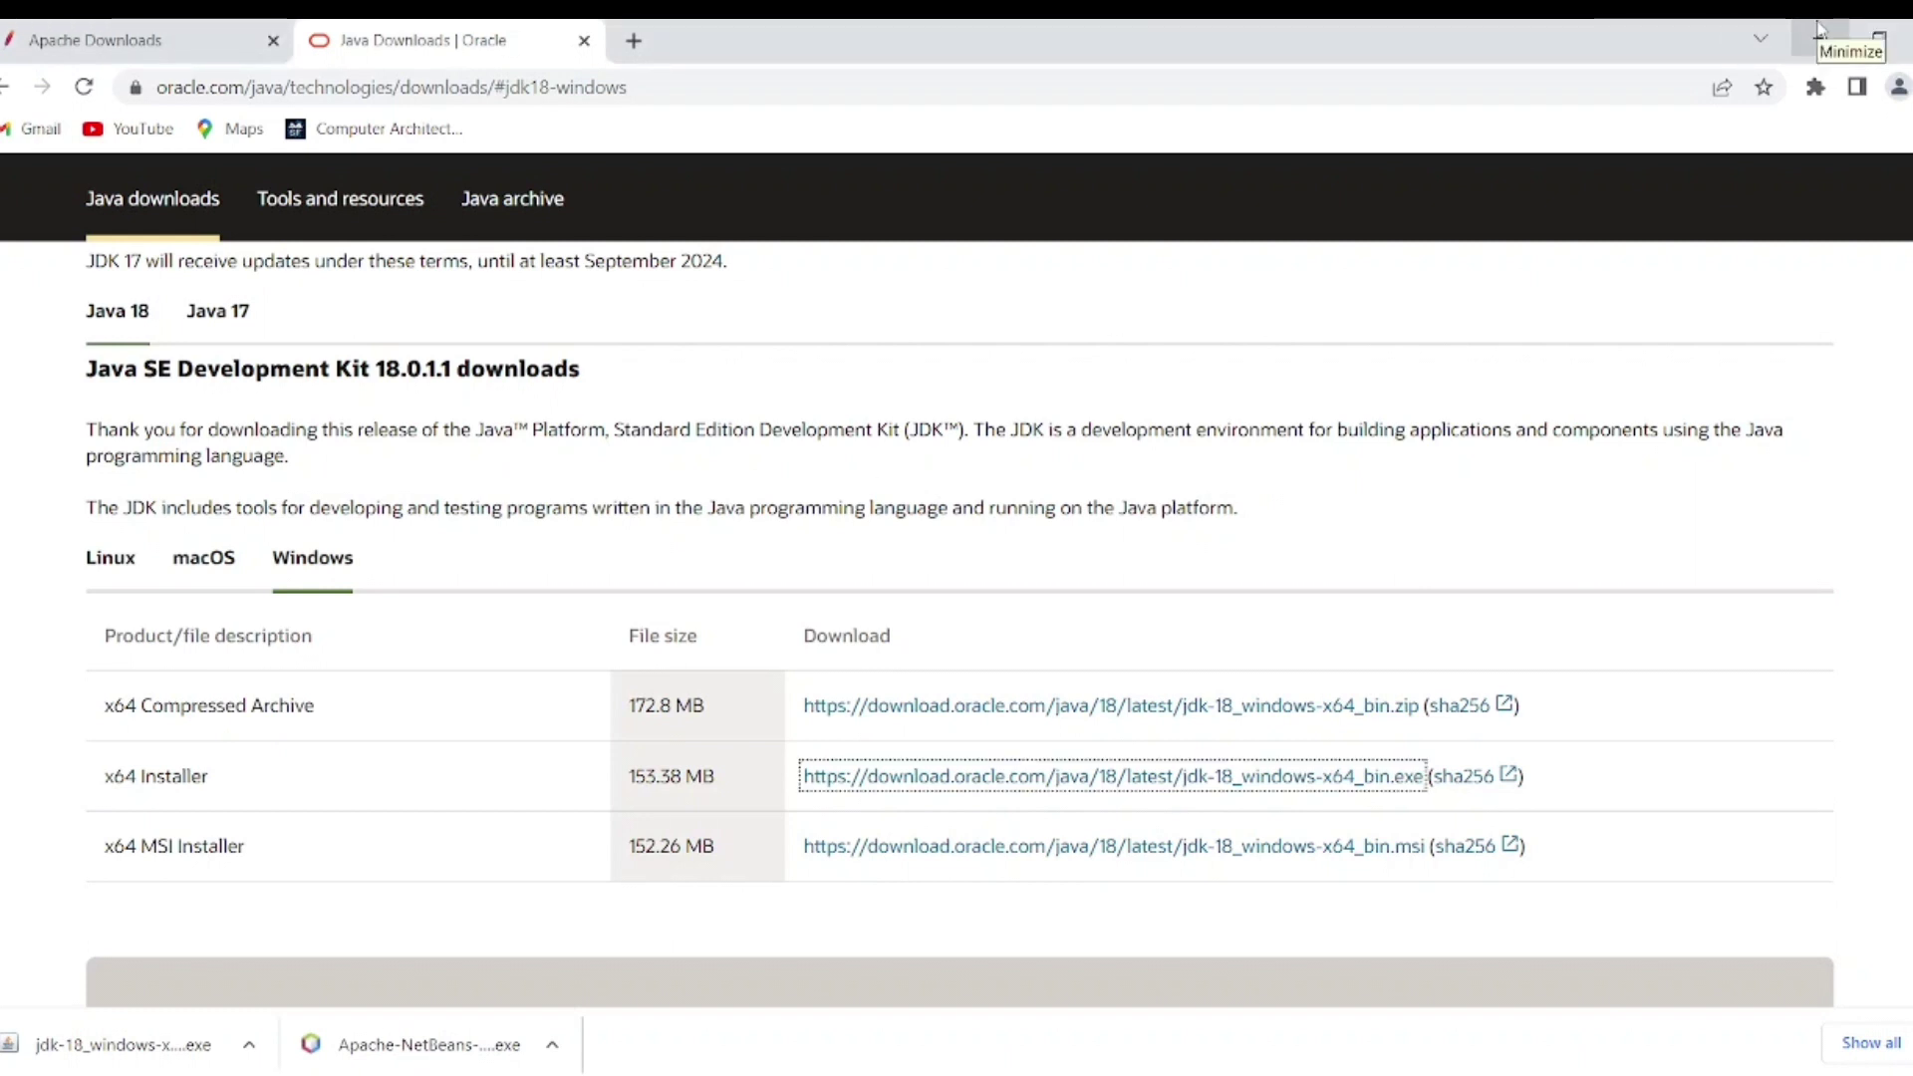
click(457, 1065)
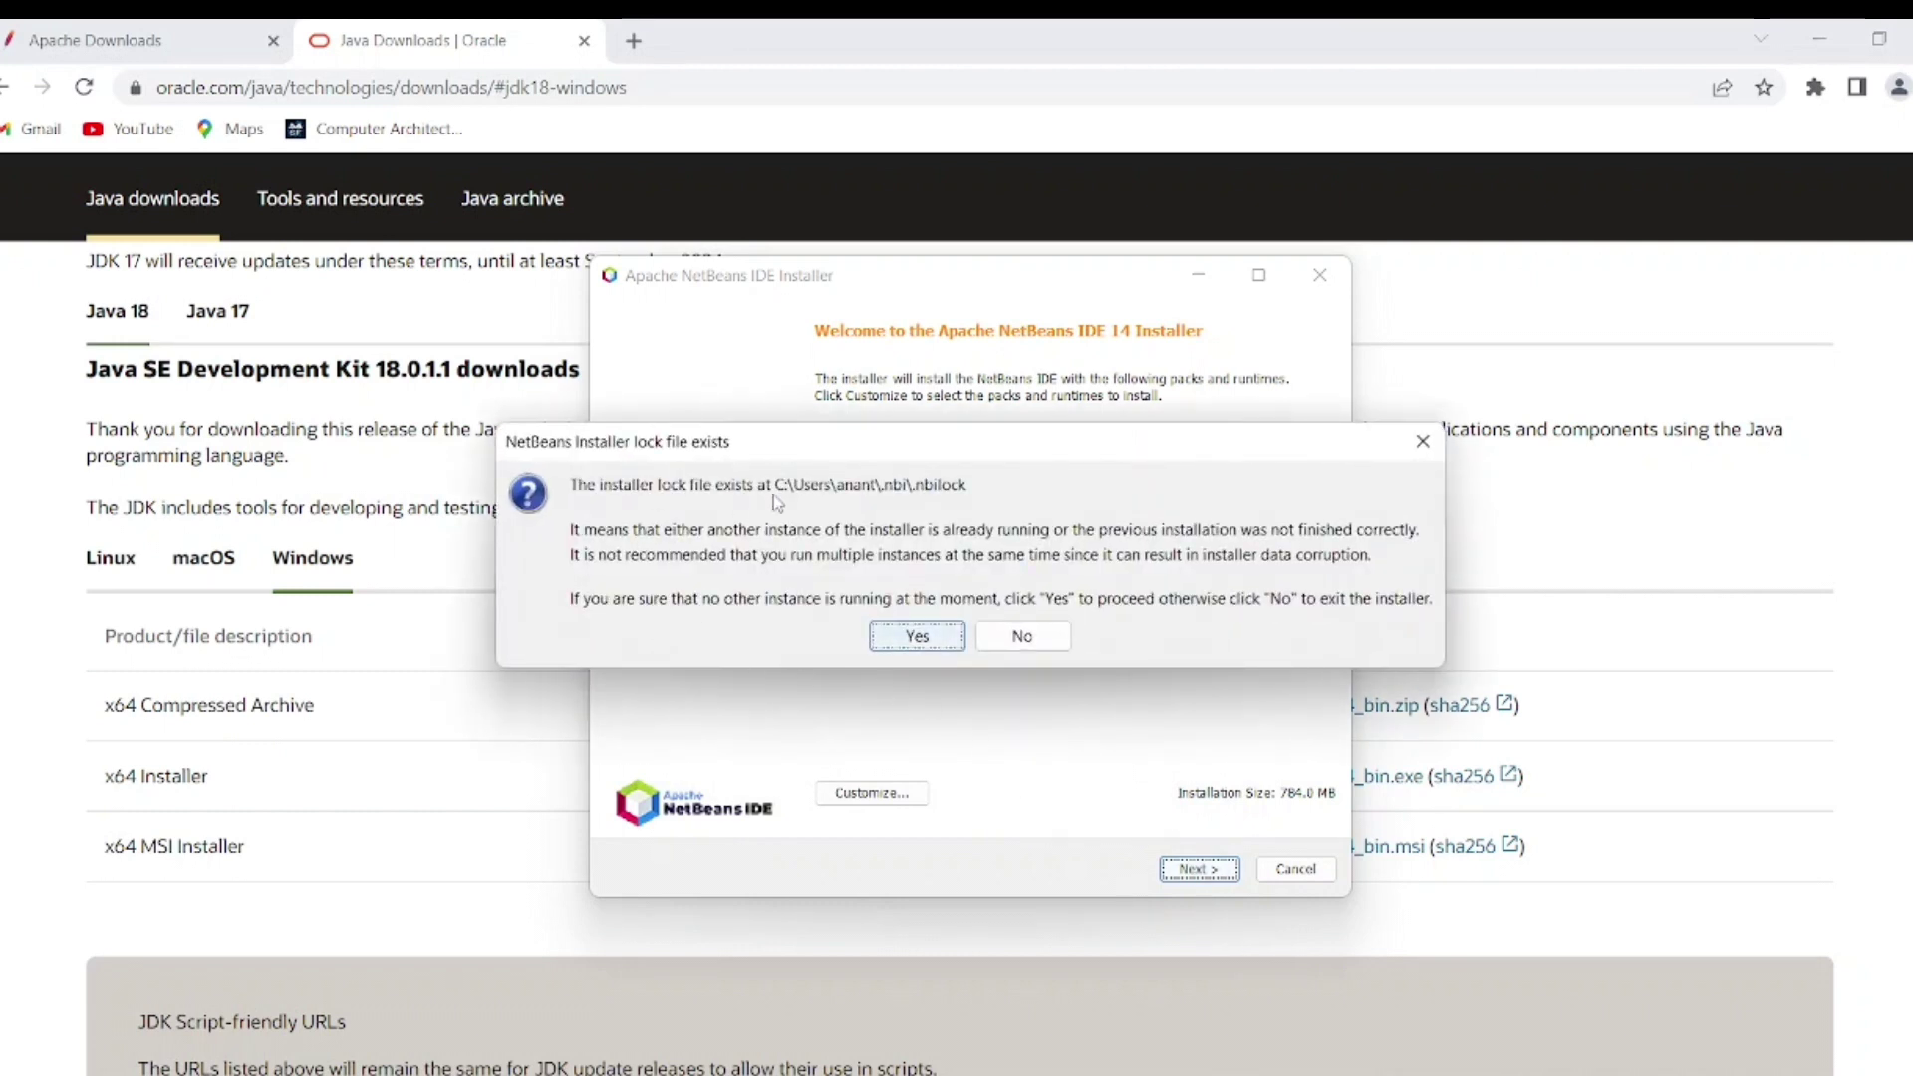
click(917, 637)
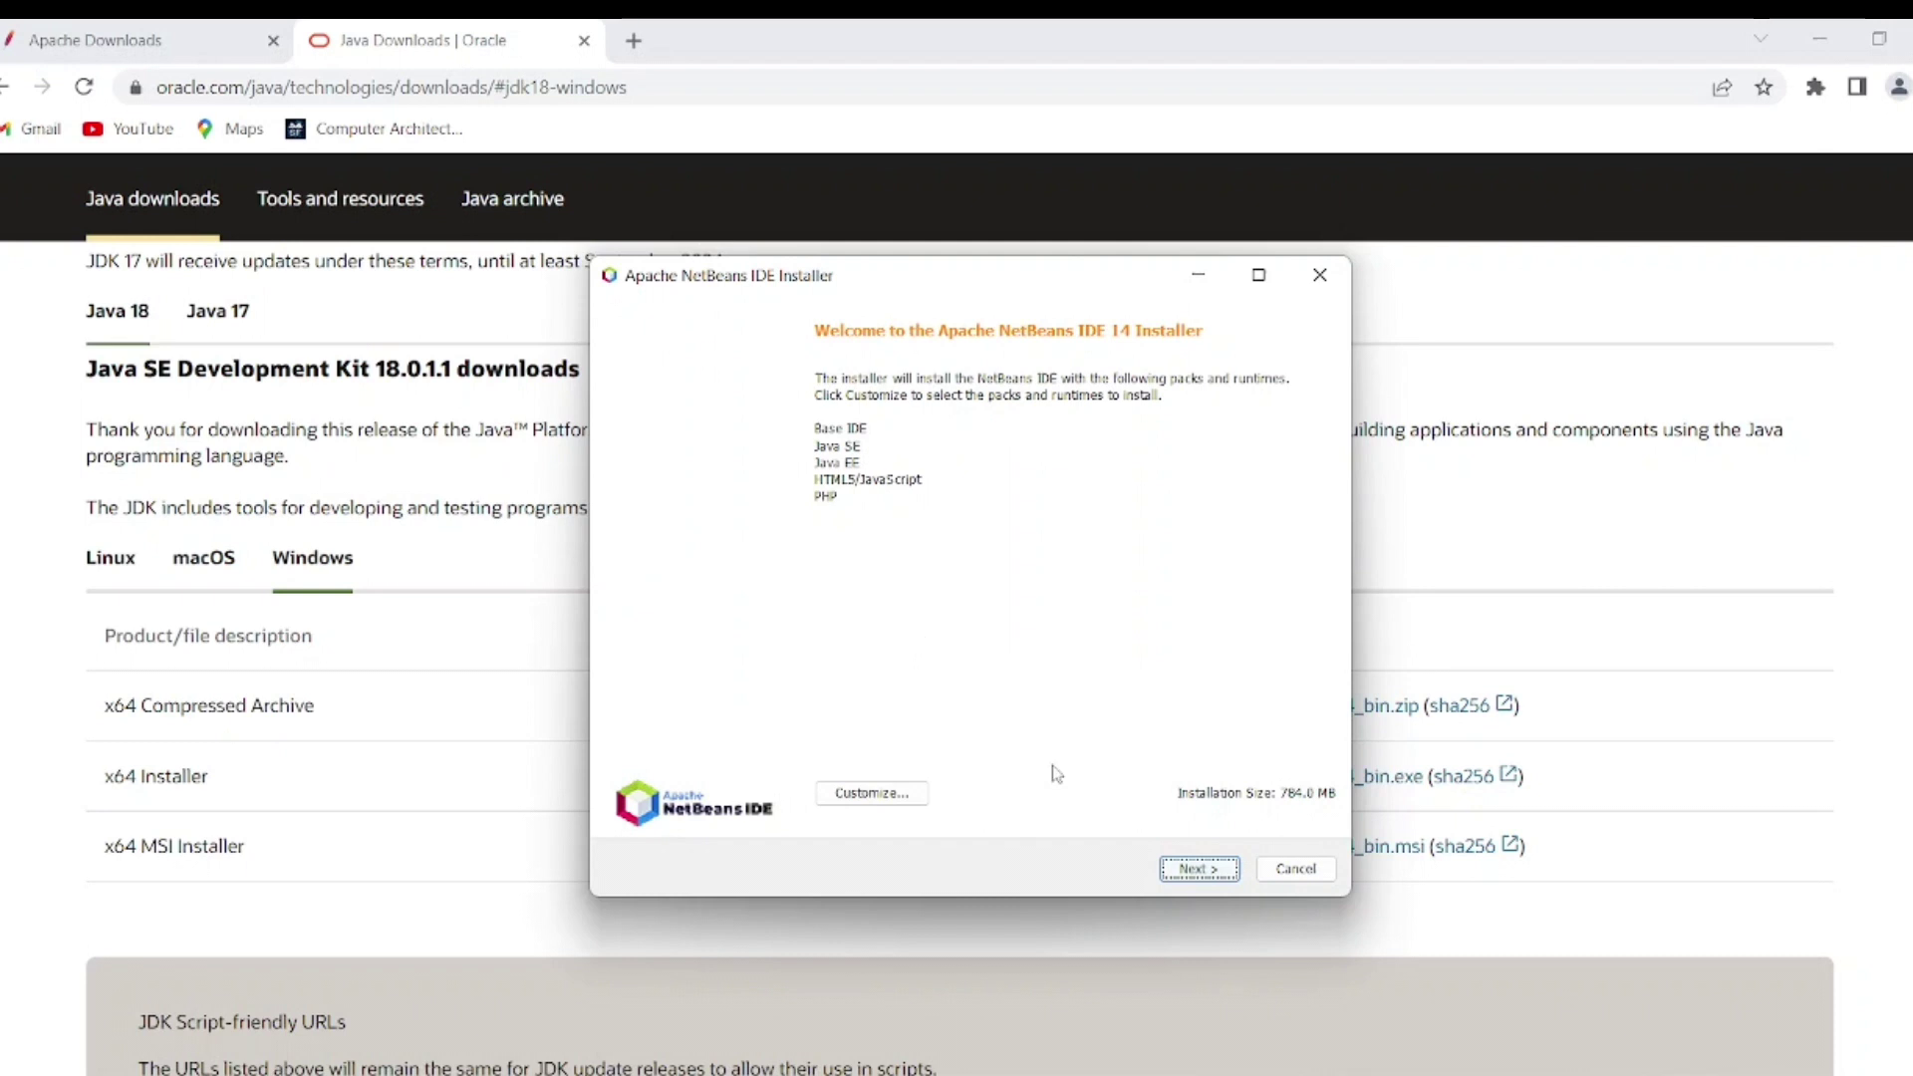
Accept the NetBeans license and start the installation to C:\Program Files\NetBeans-14 with JDK jdk-18.0.1.1, keeping the update check enabled
click(1185, 868)
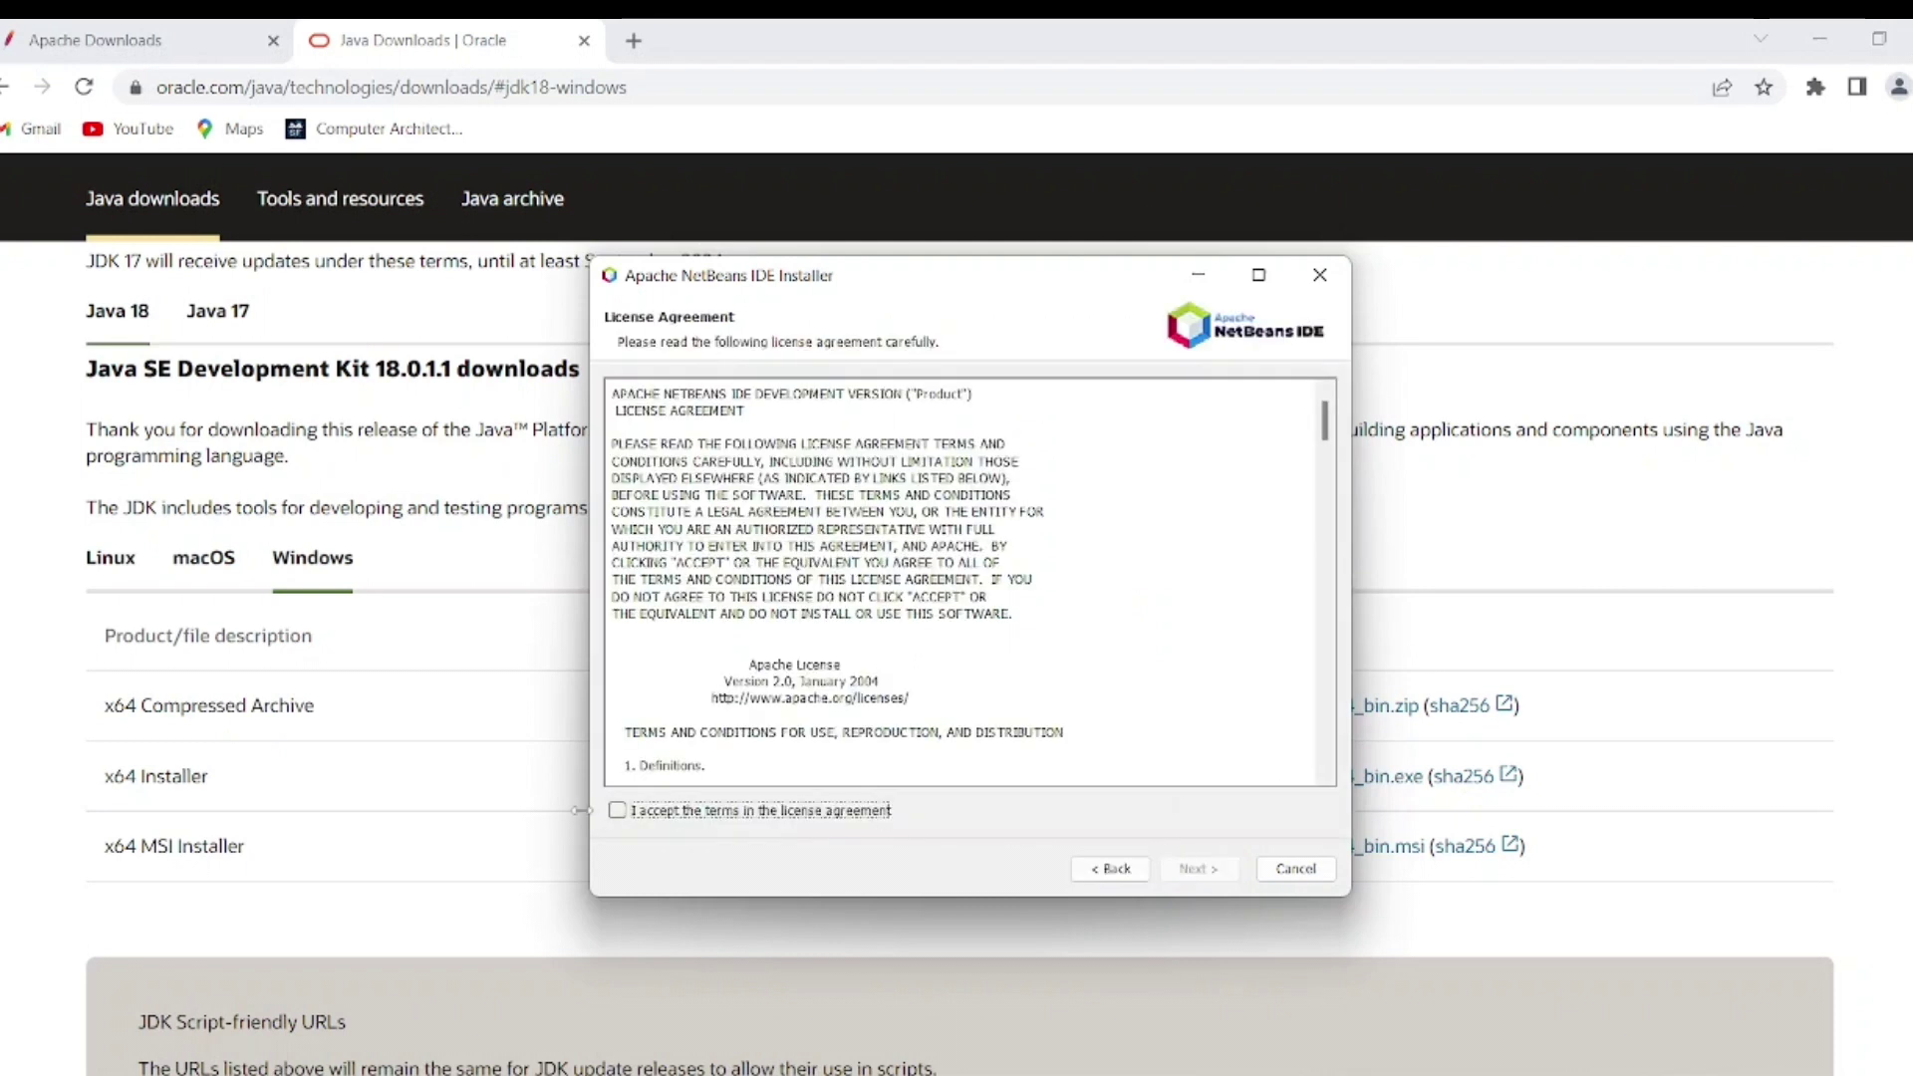
click(626, 813)
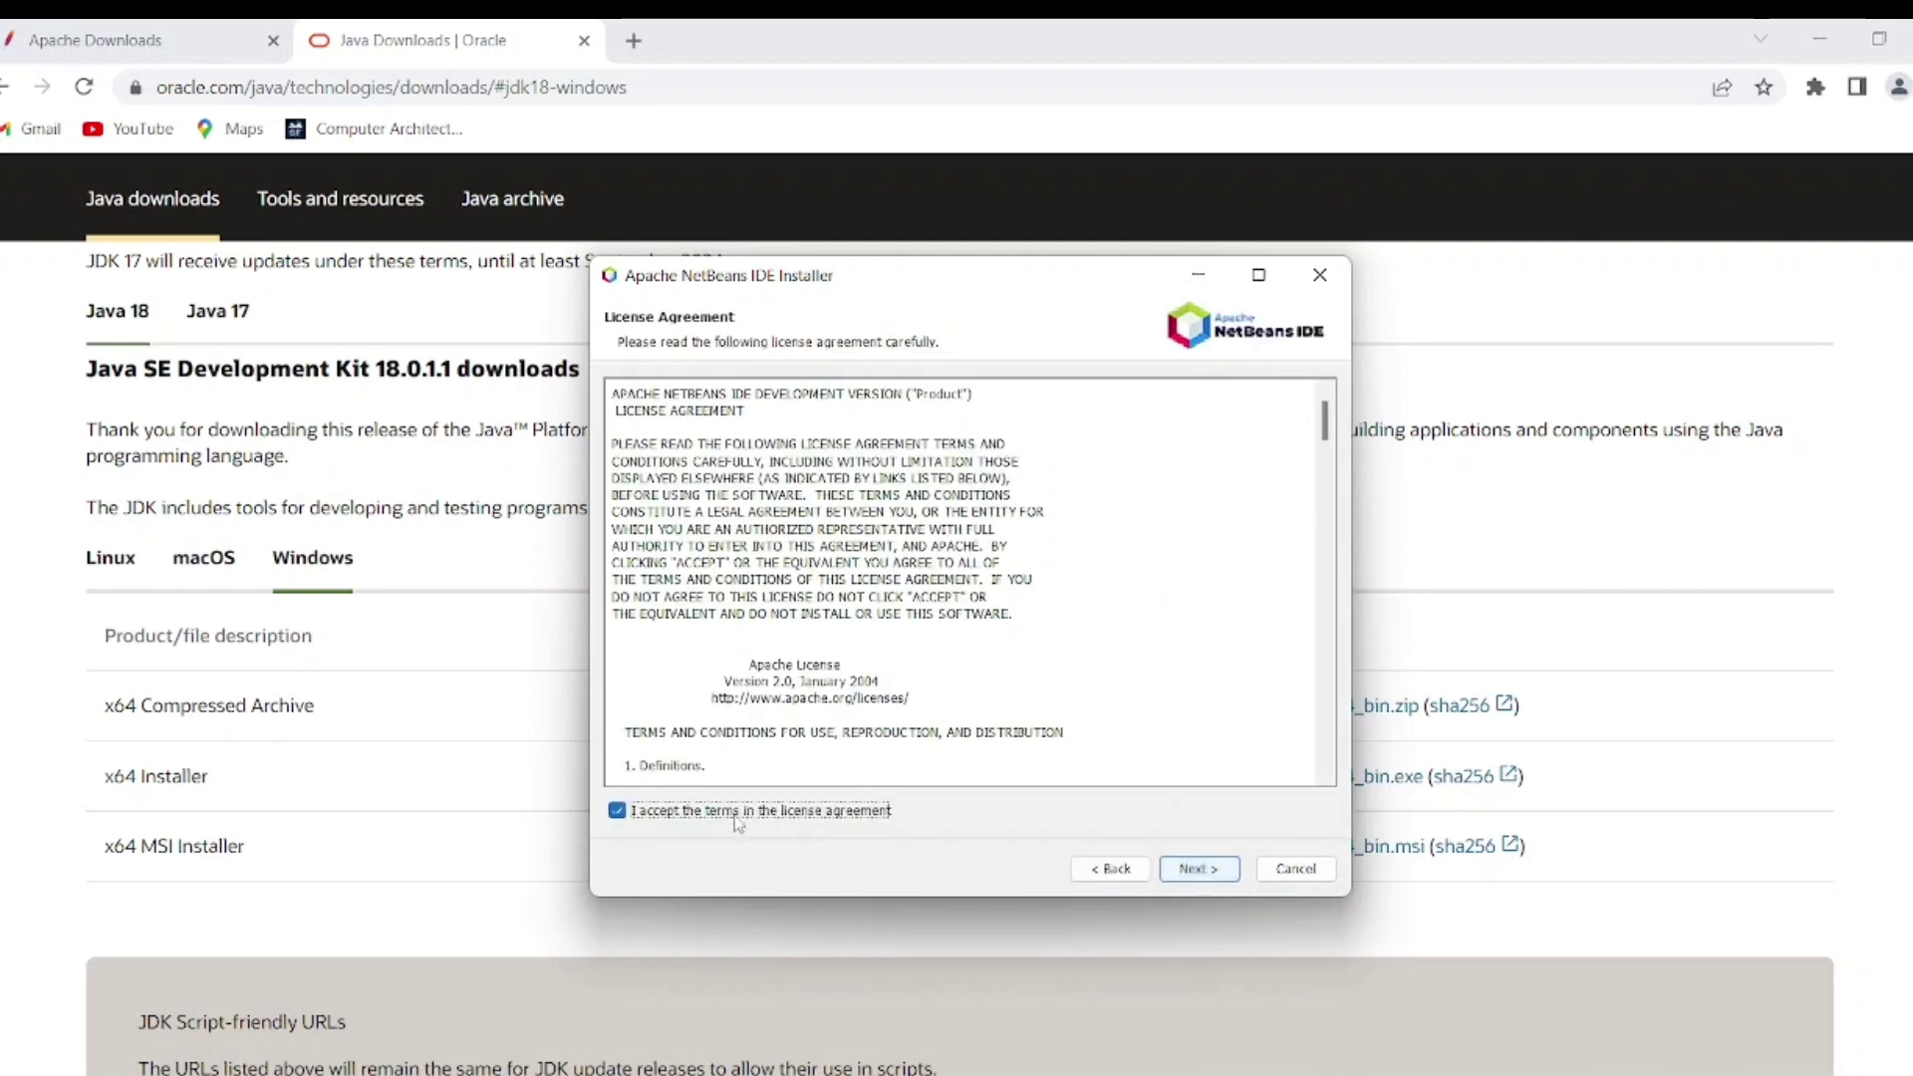
click(1172, 874)
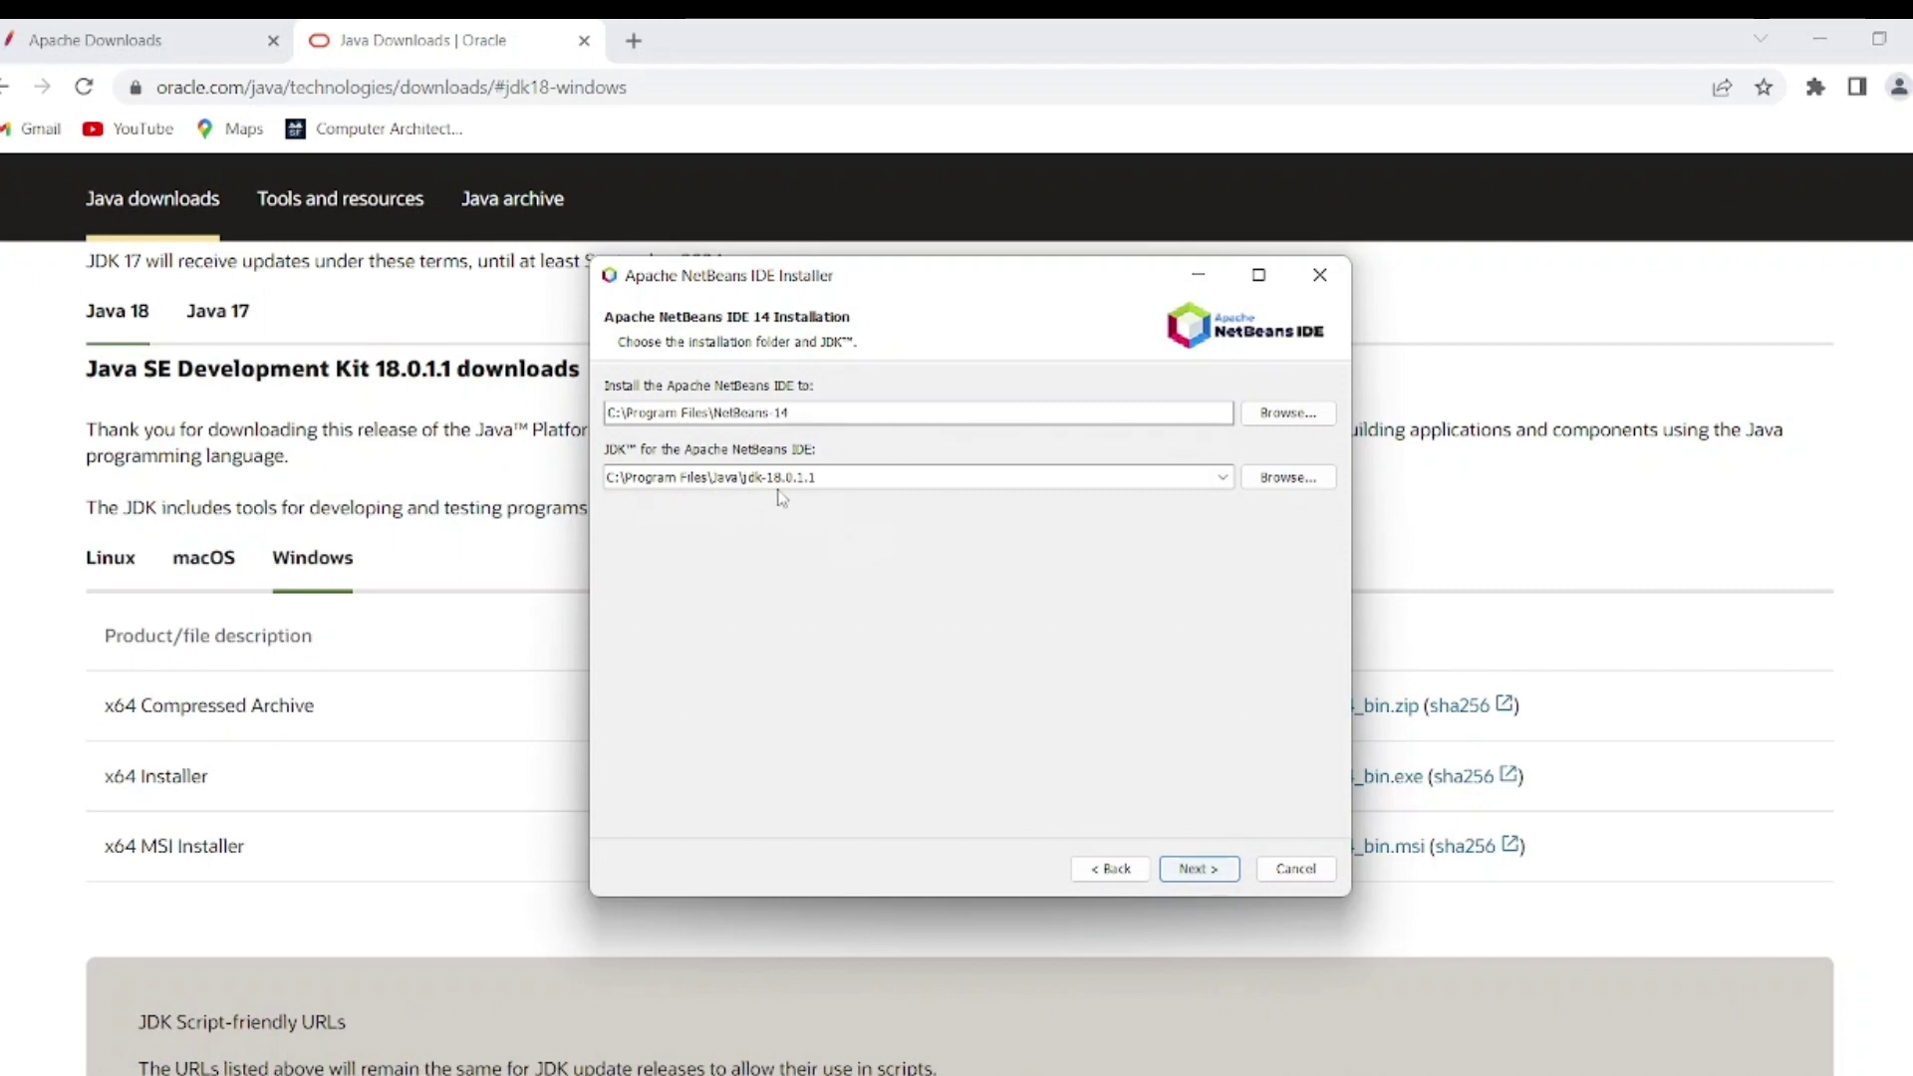
click(1199, 870)
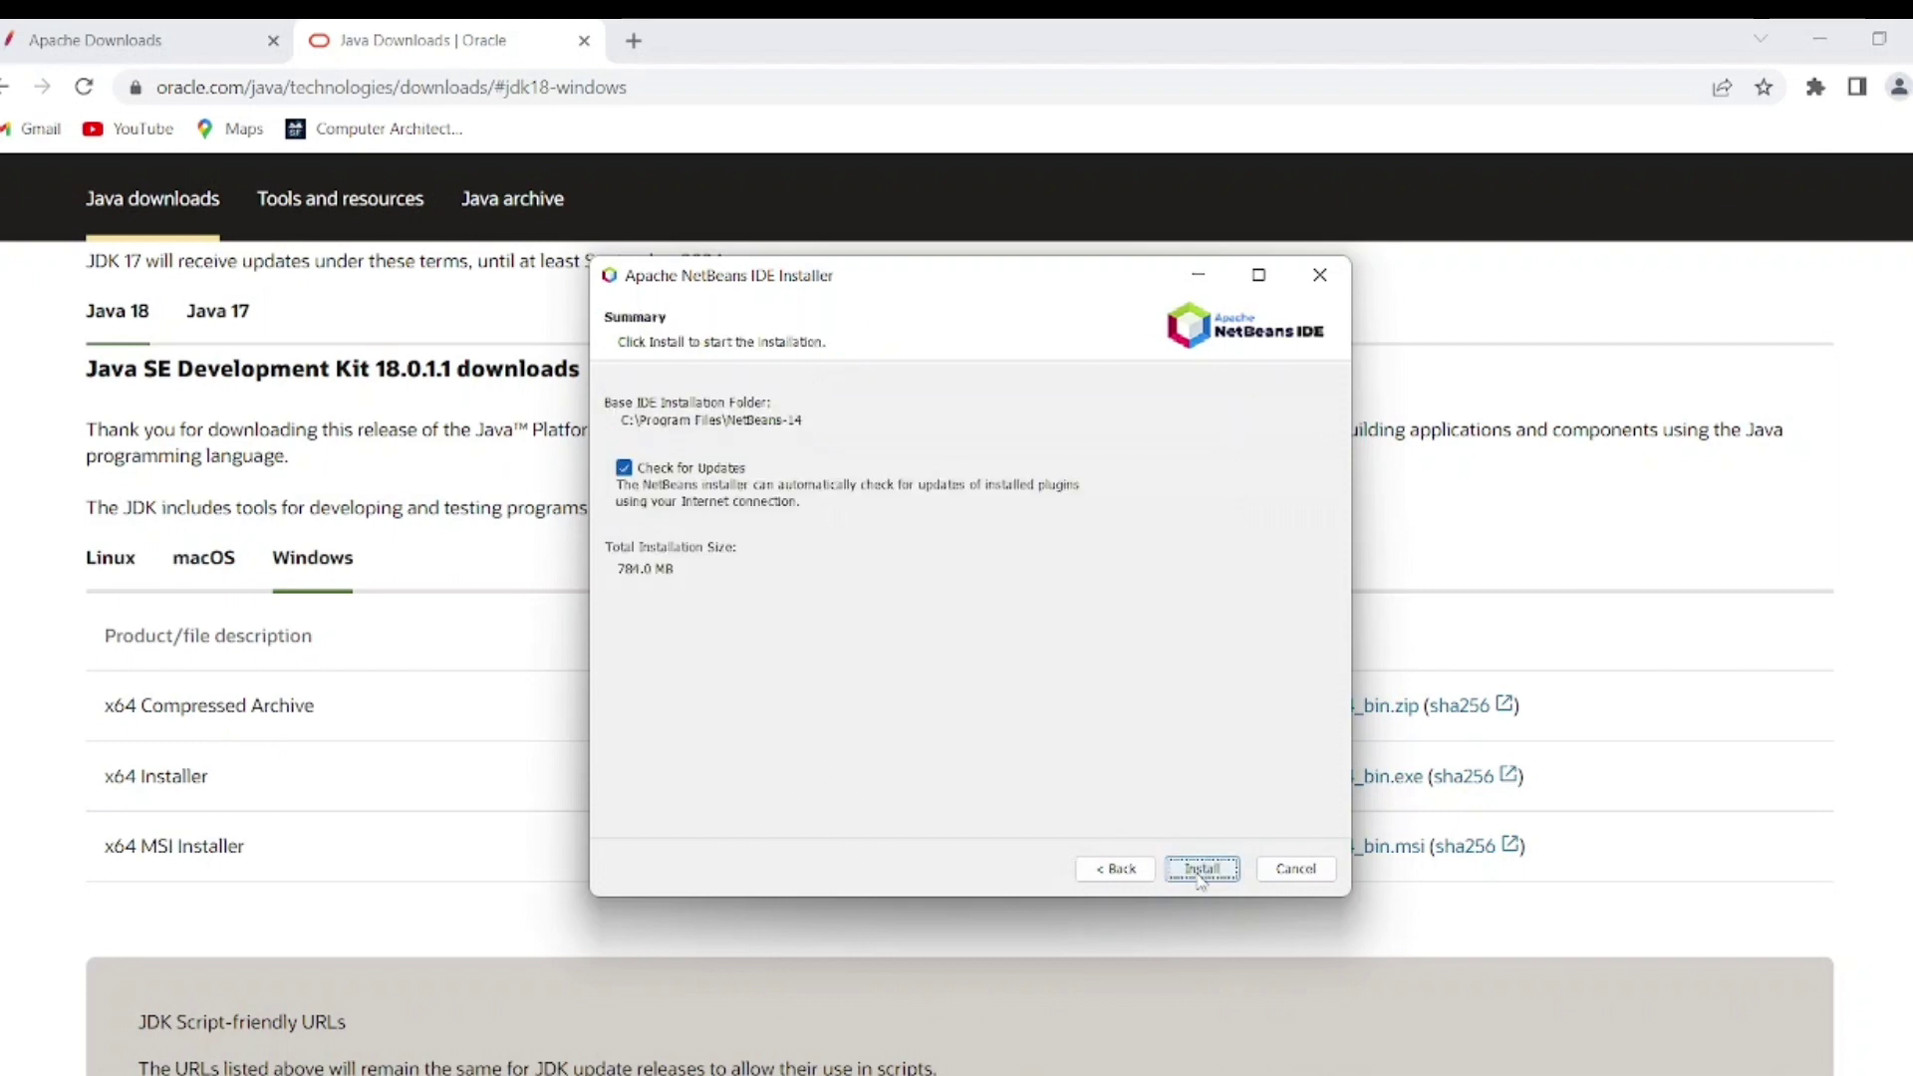
click(1201, 870)
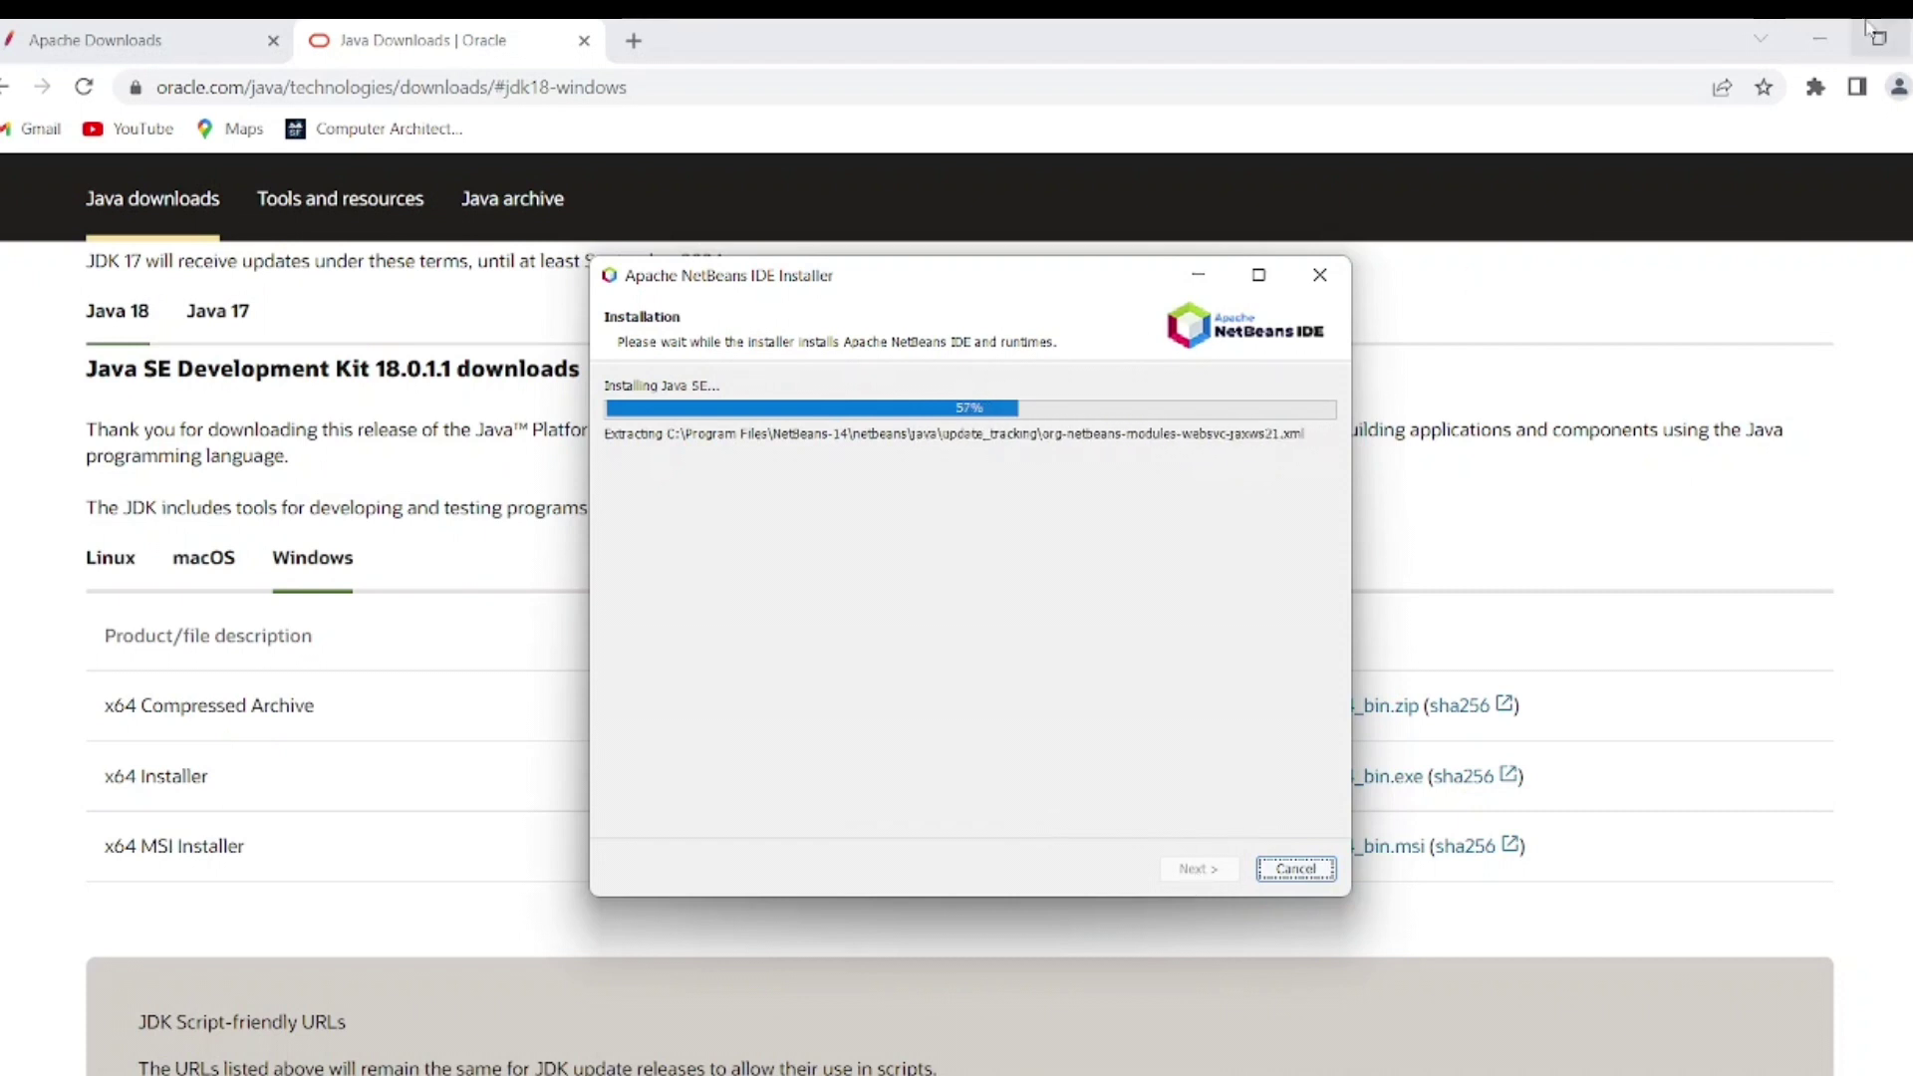
Minimize the browser, let the NetBeans installation complete, and finish the setup wizard
click(1833, 31)
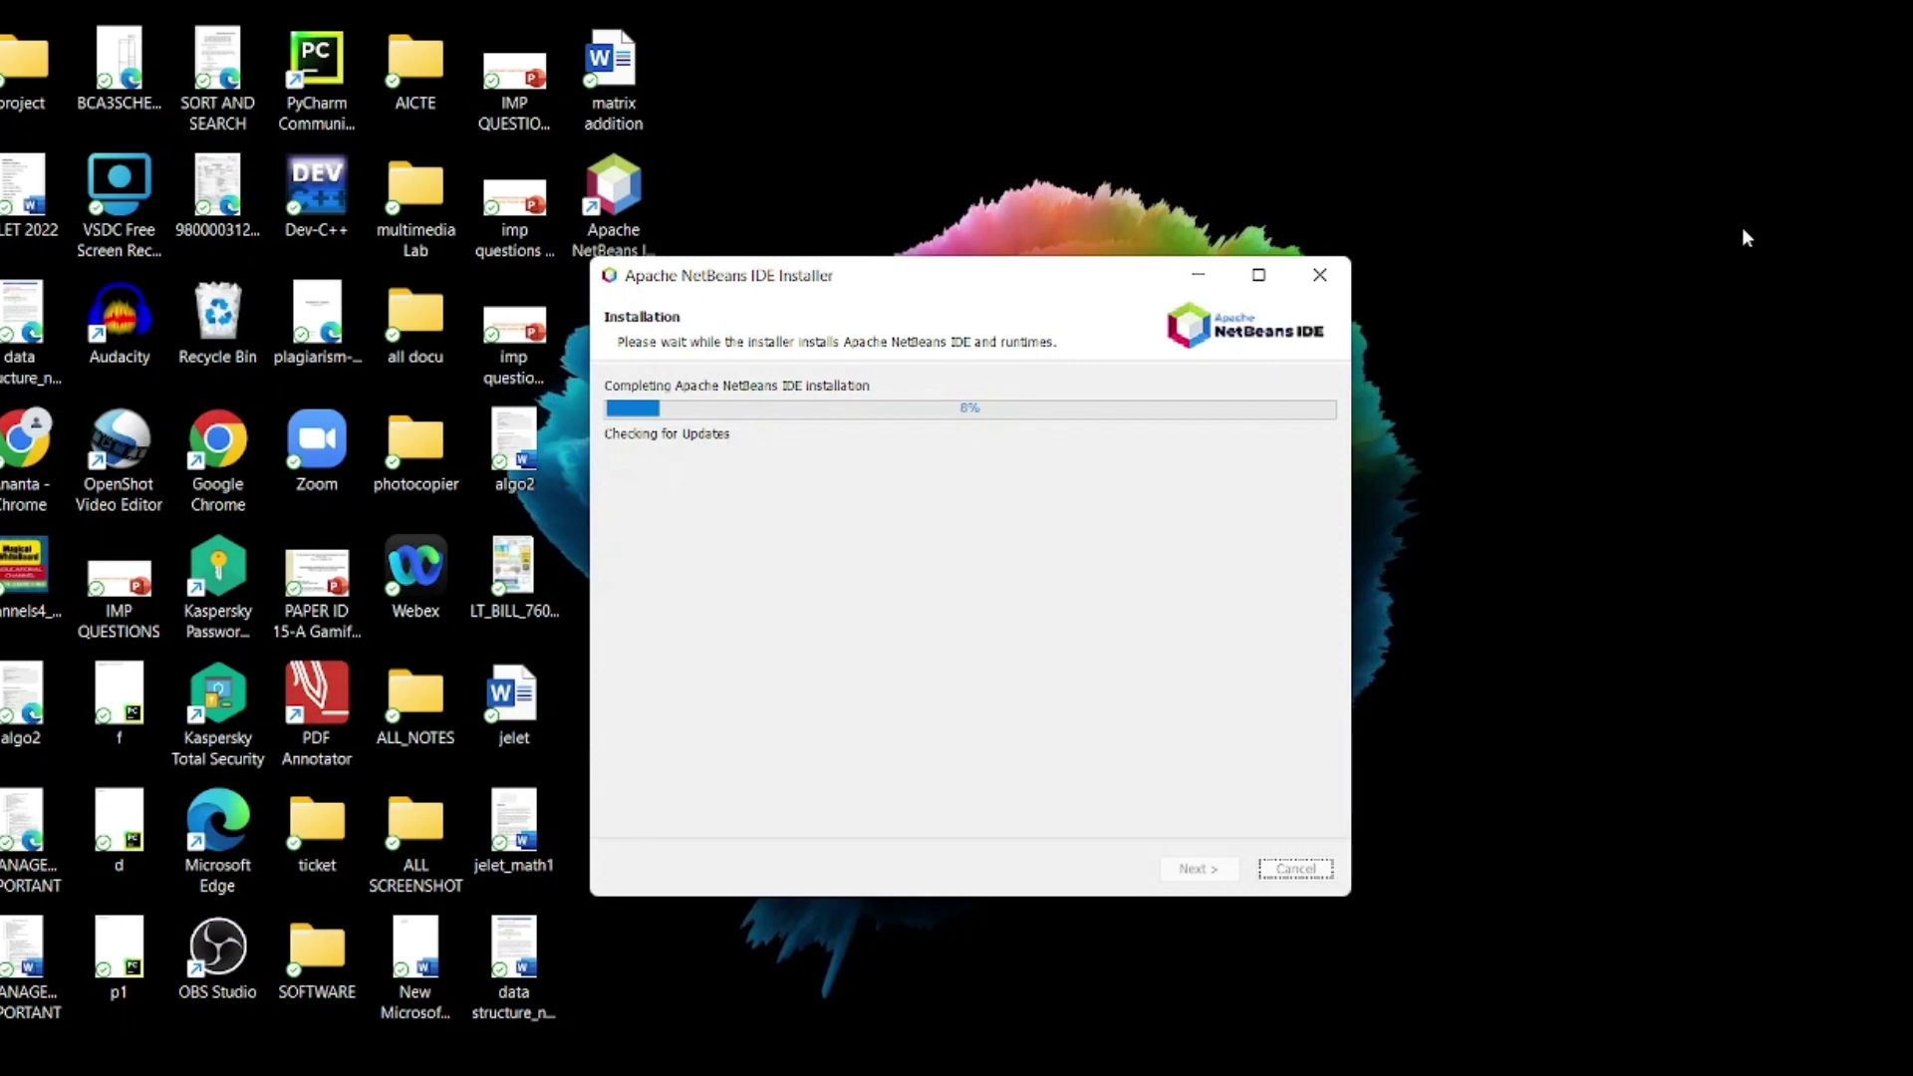
click(1256, 277)
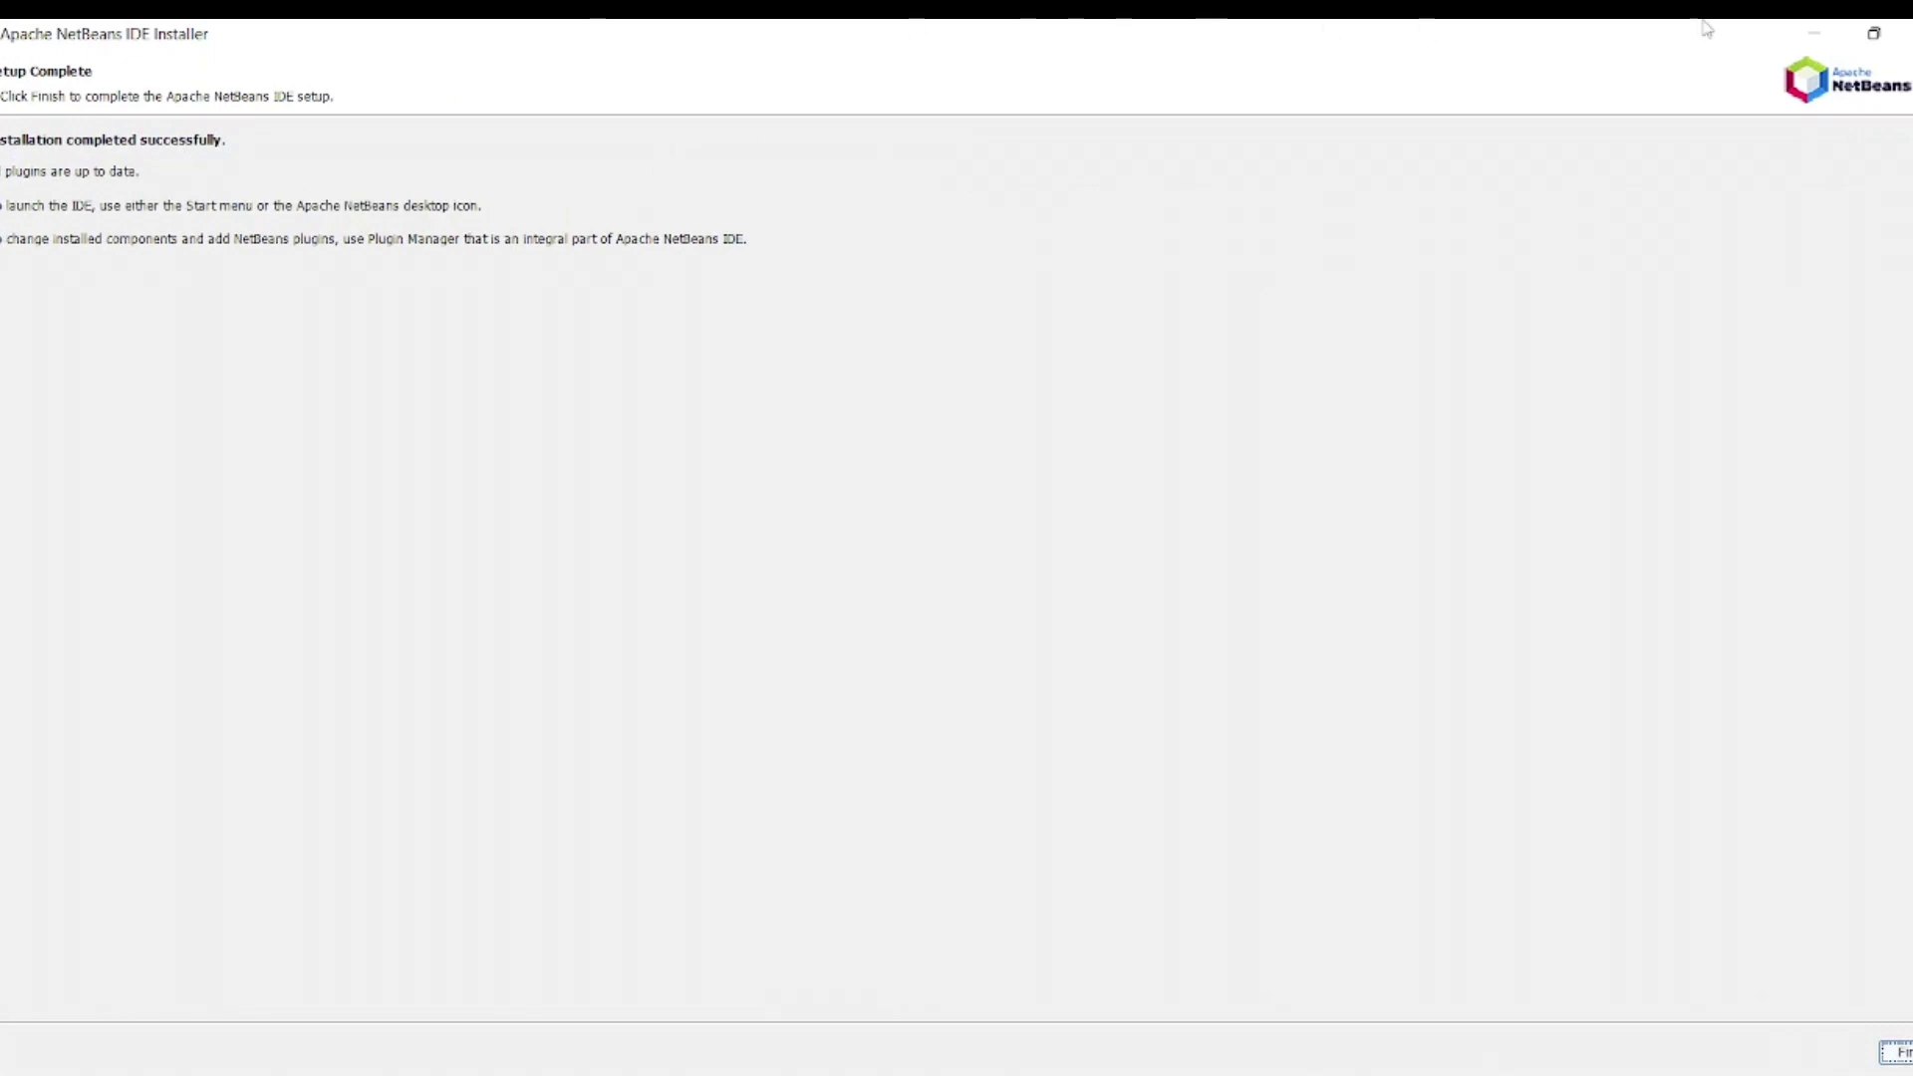
click(1874, 34)
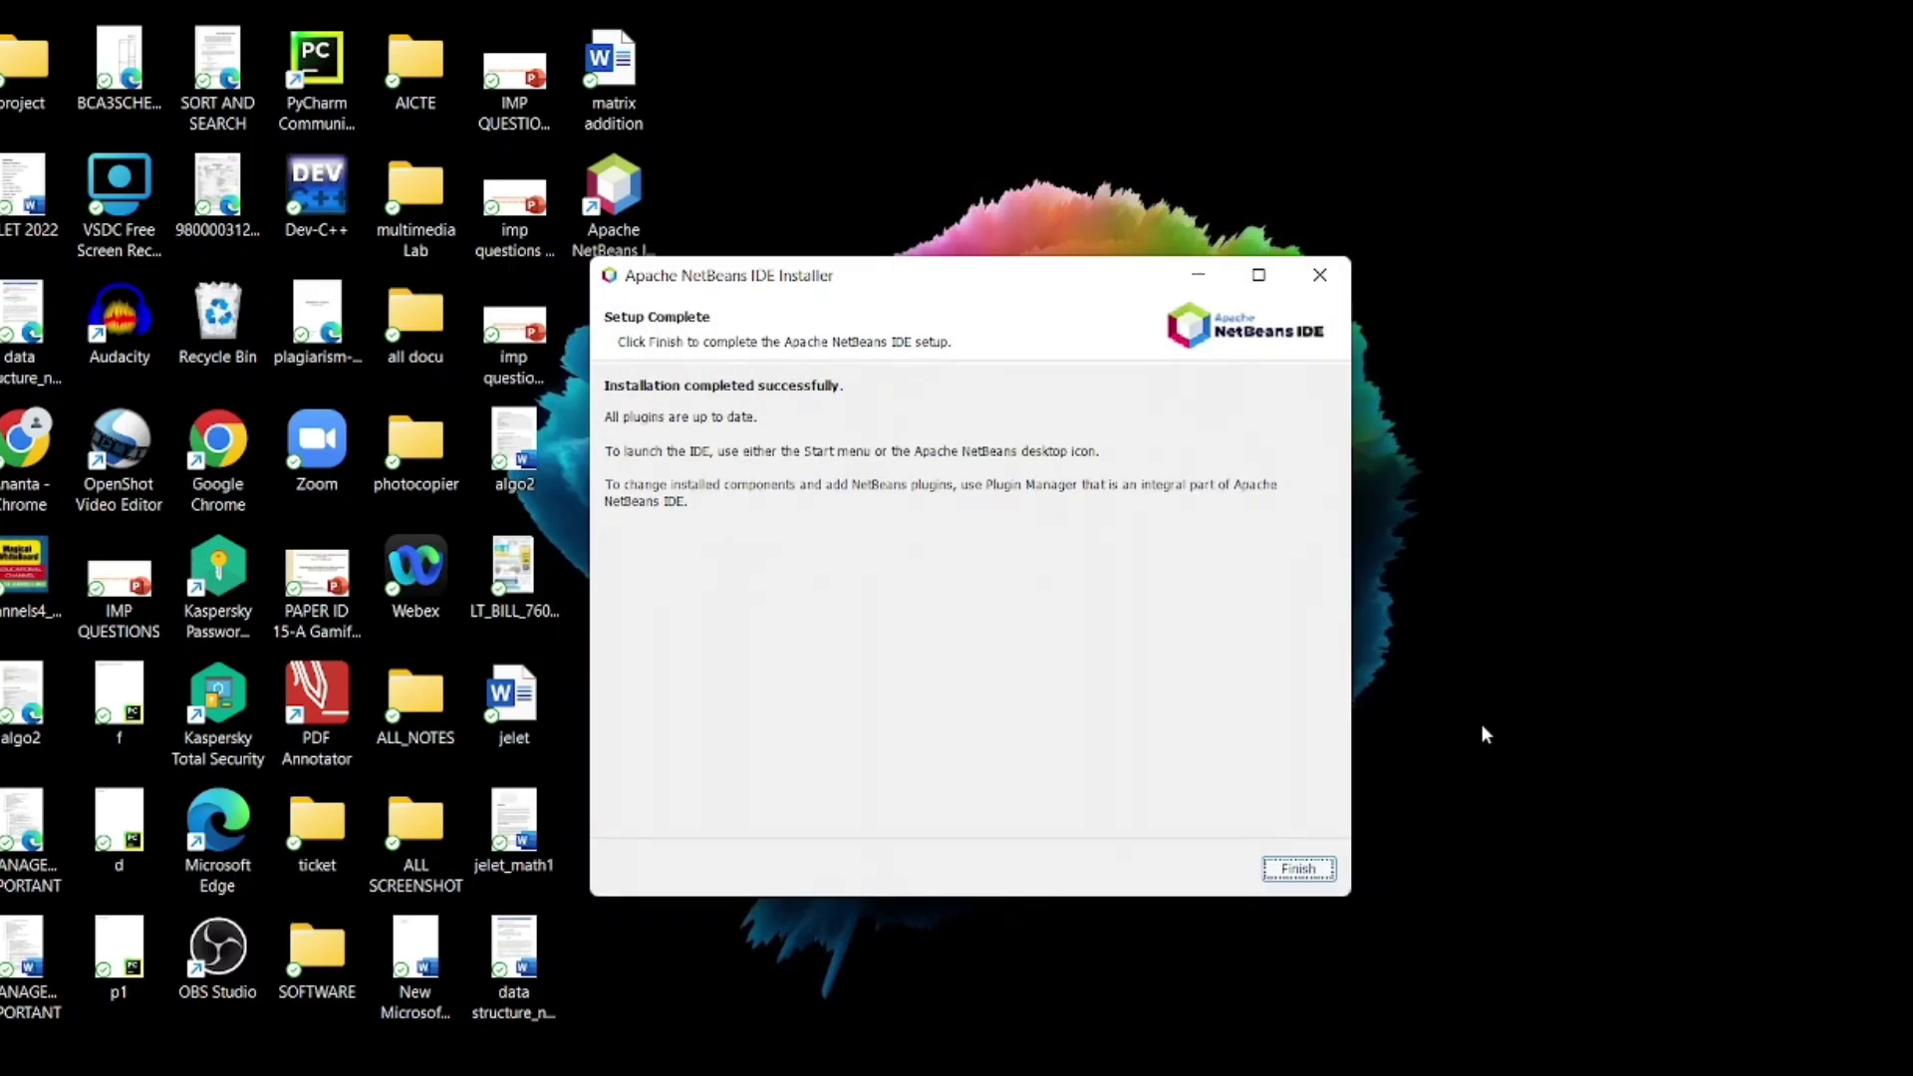
click(1298, 868)
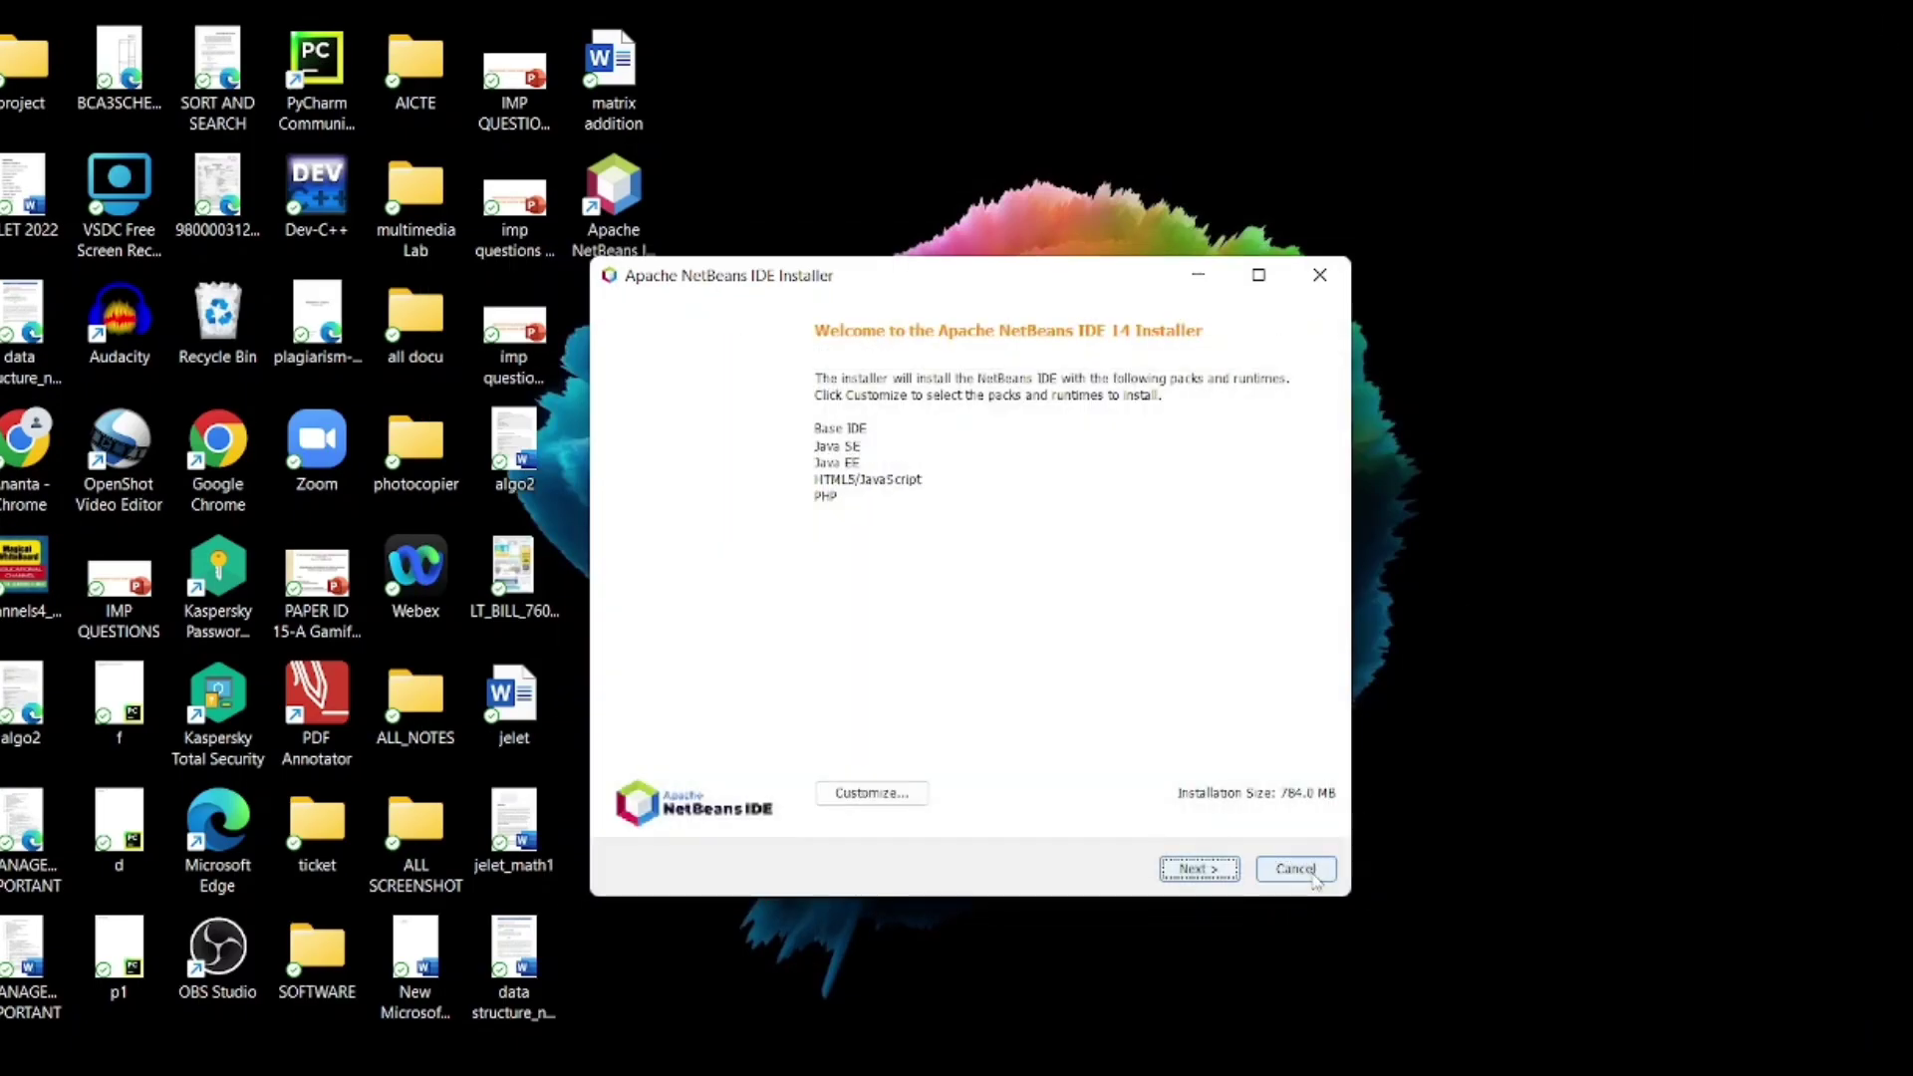
Close the second NetBeans installer instance and confirm cancelling its setup
click(1216, 870)
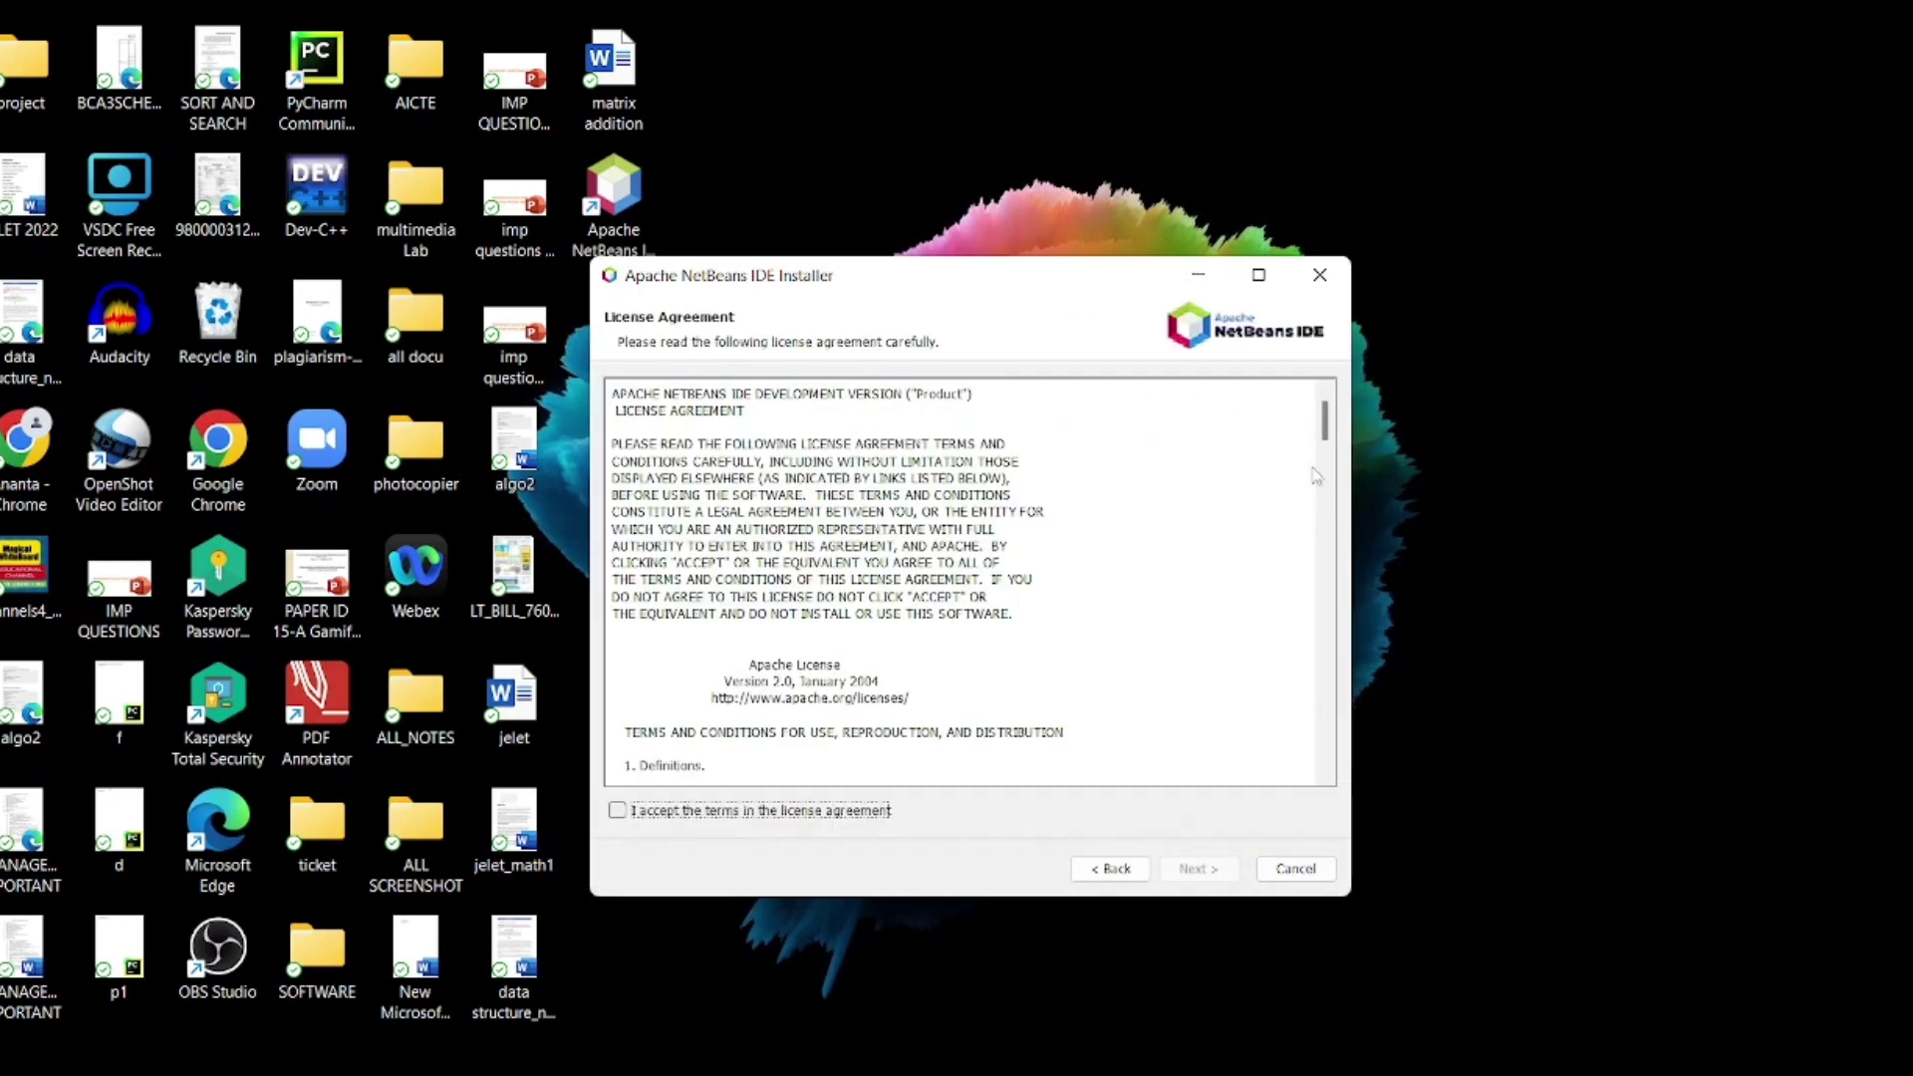
click(1321, 278)
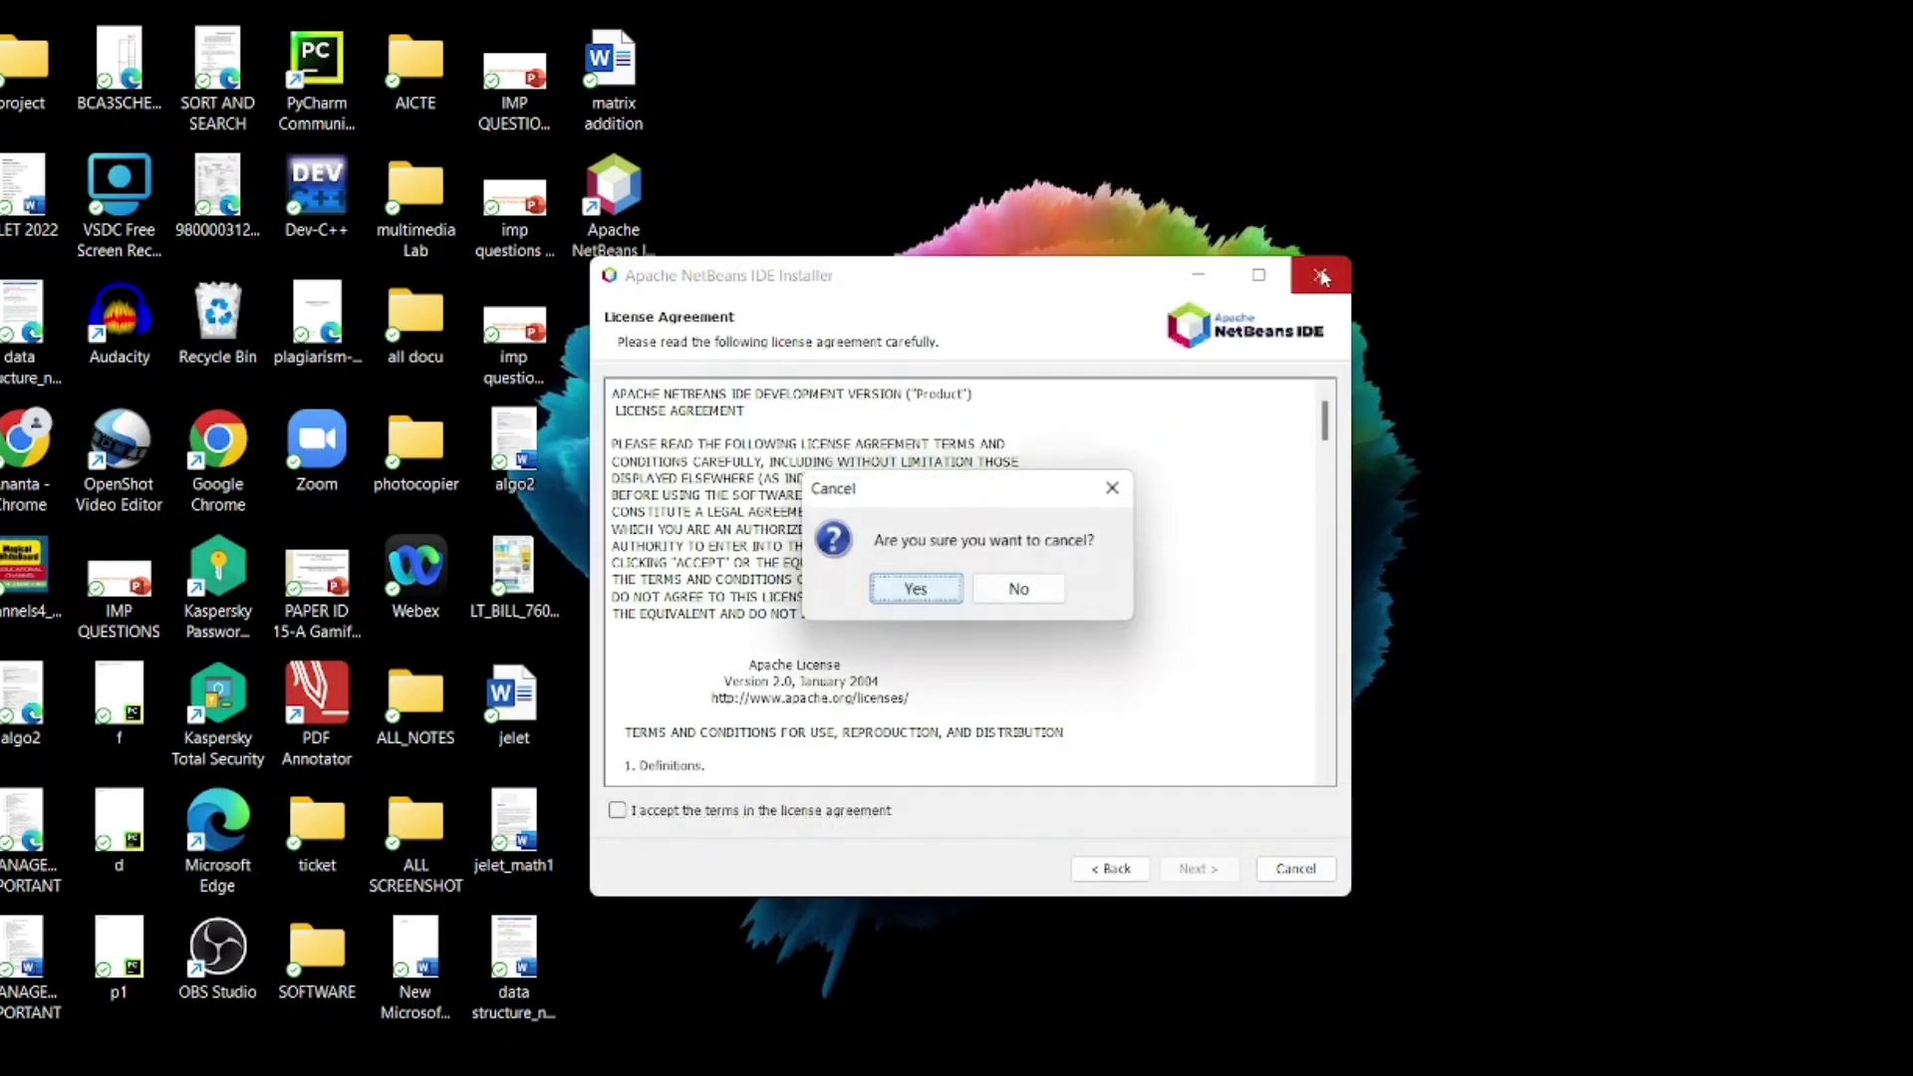
click(917, 591)
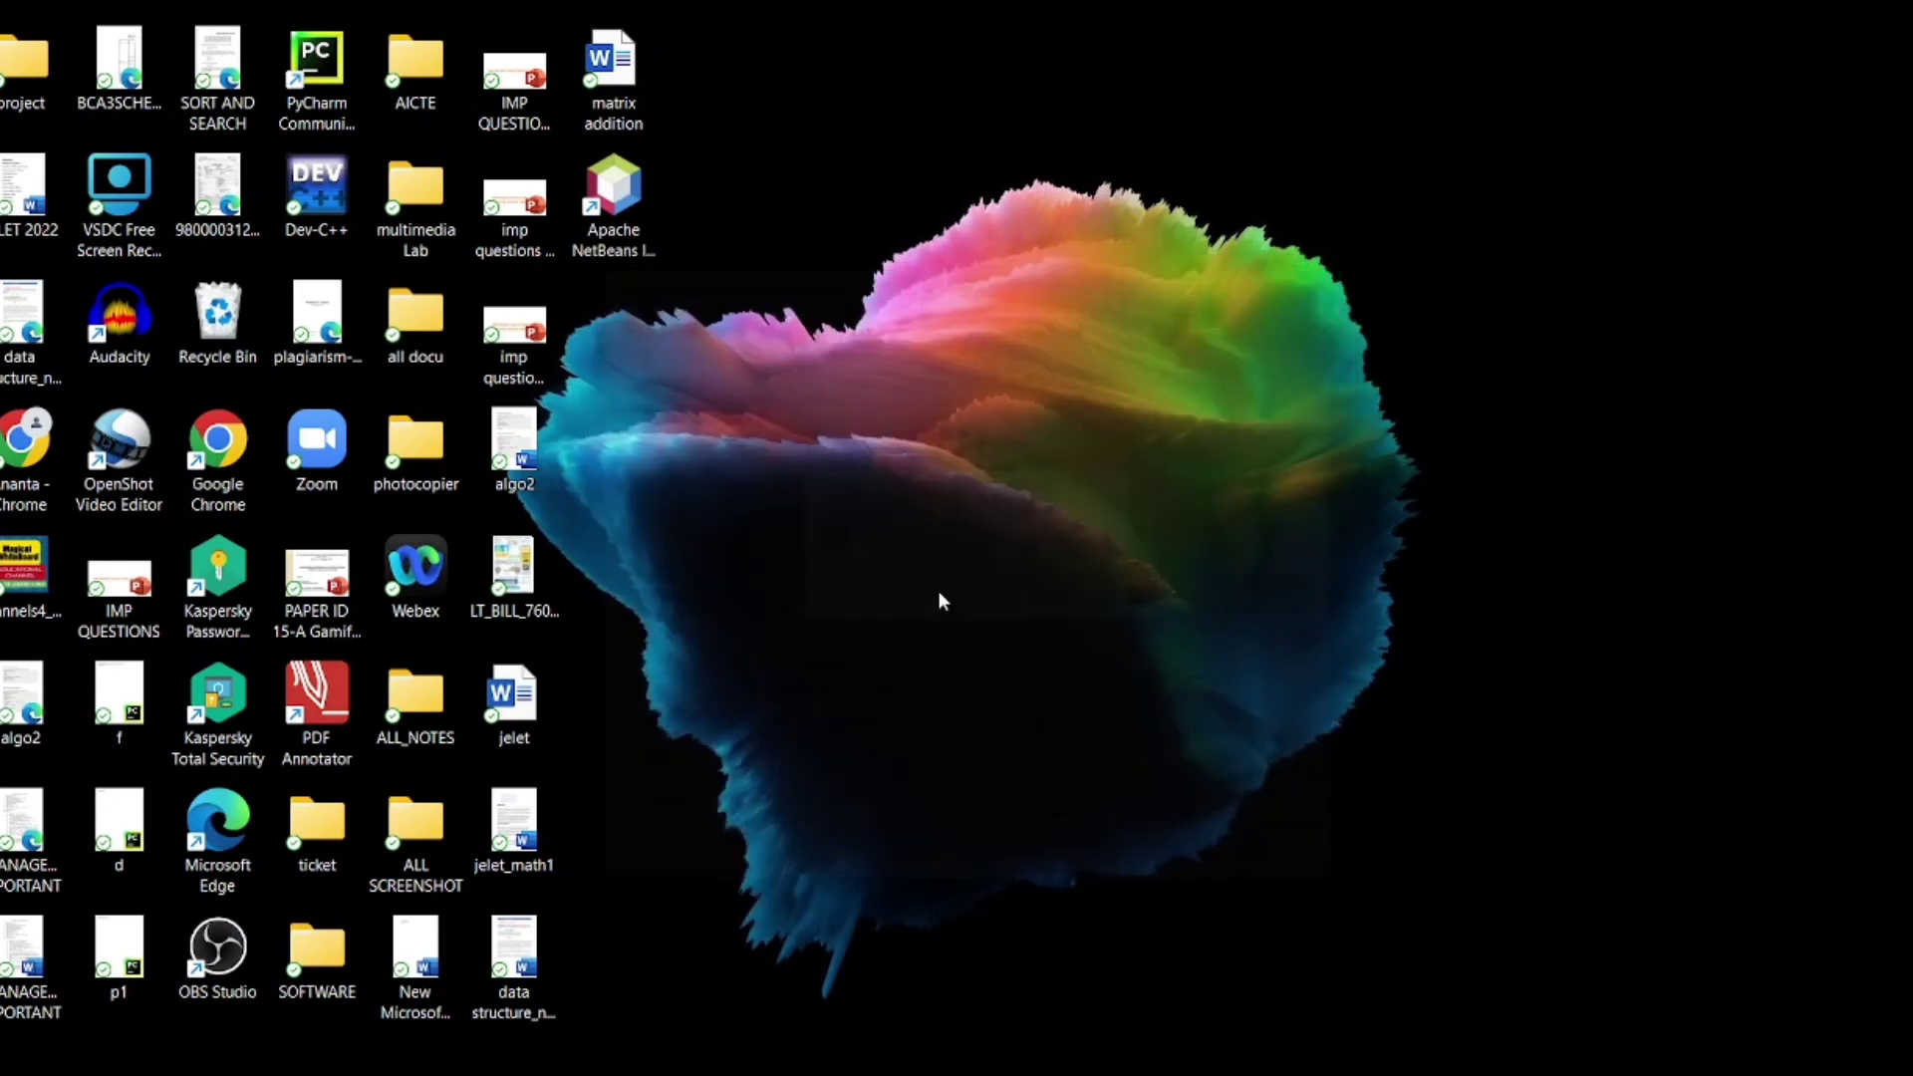
Launch Apache NetBeans from the desktop, import the settings from version 12.5, and maximize the IDE window
double_click(628, 226)
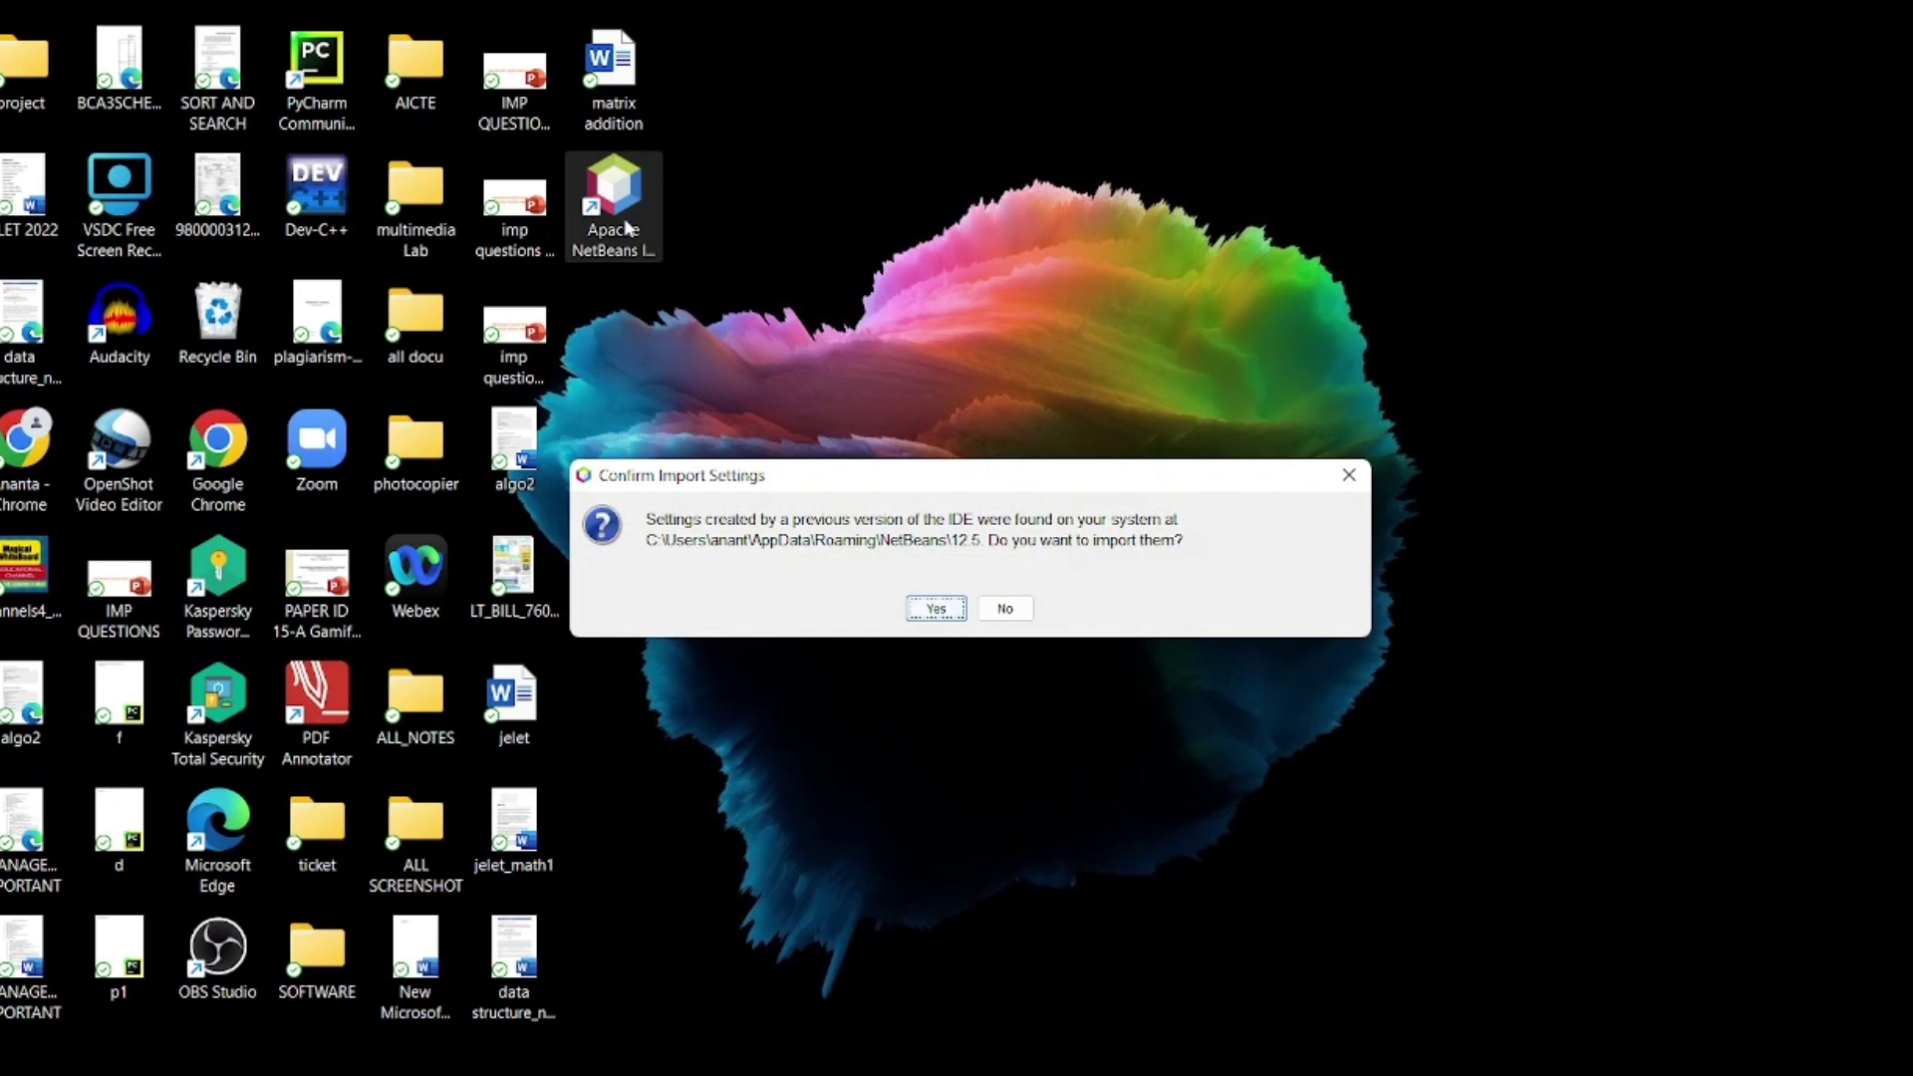
click(931, 616)
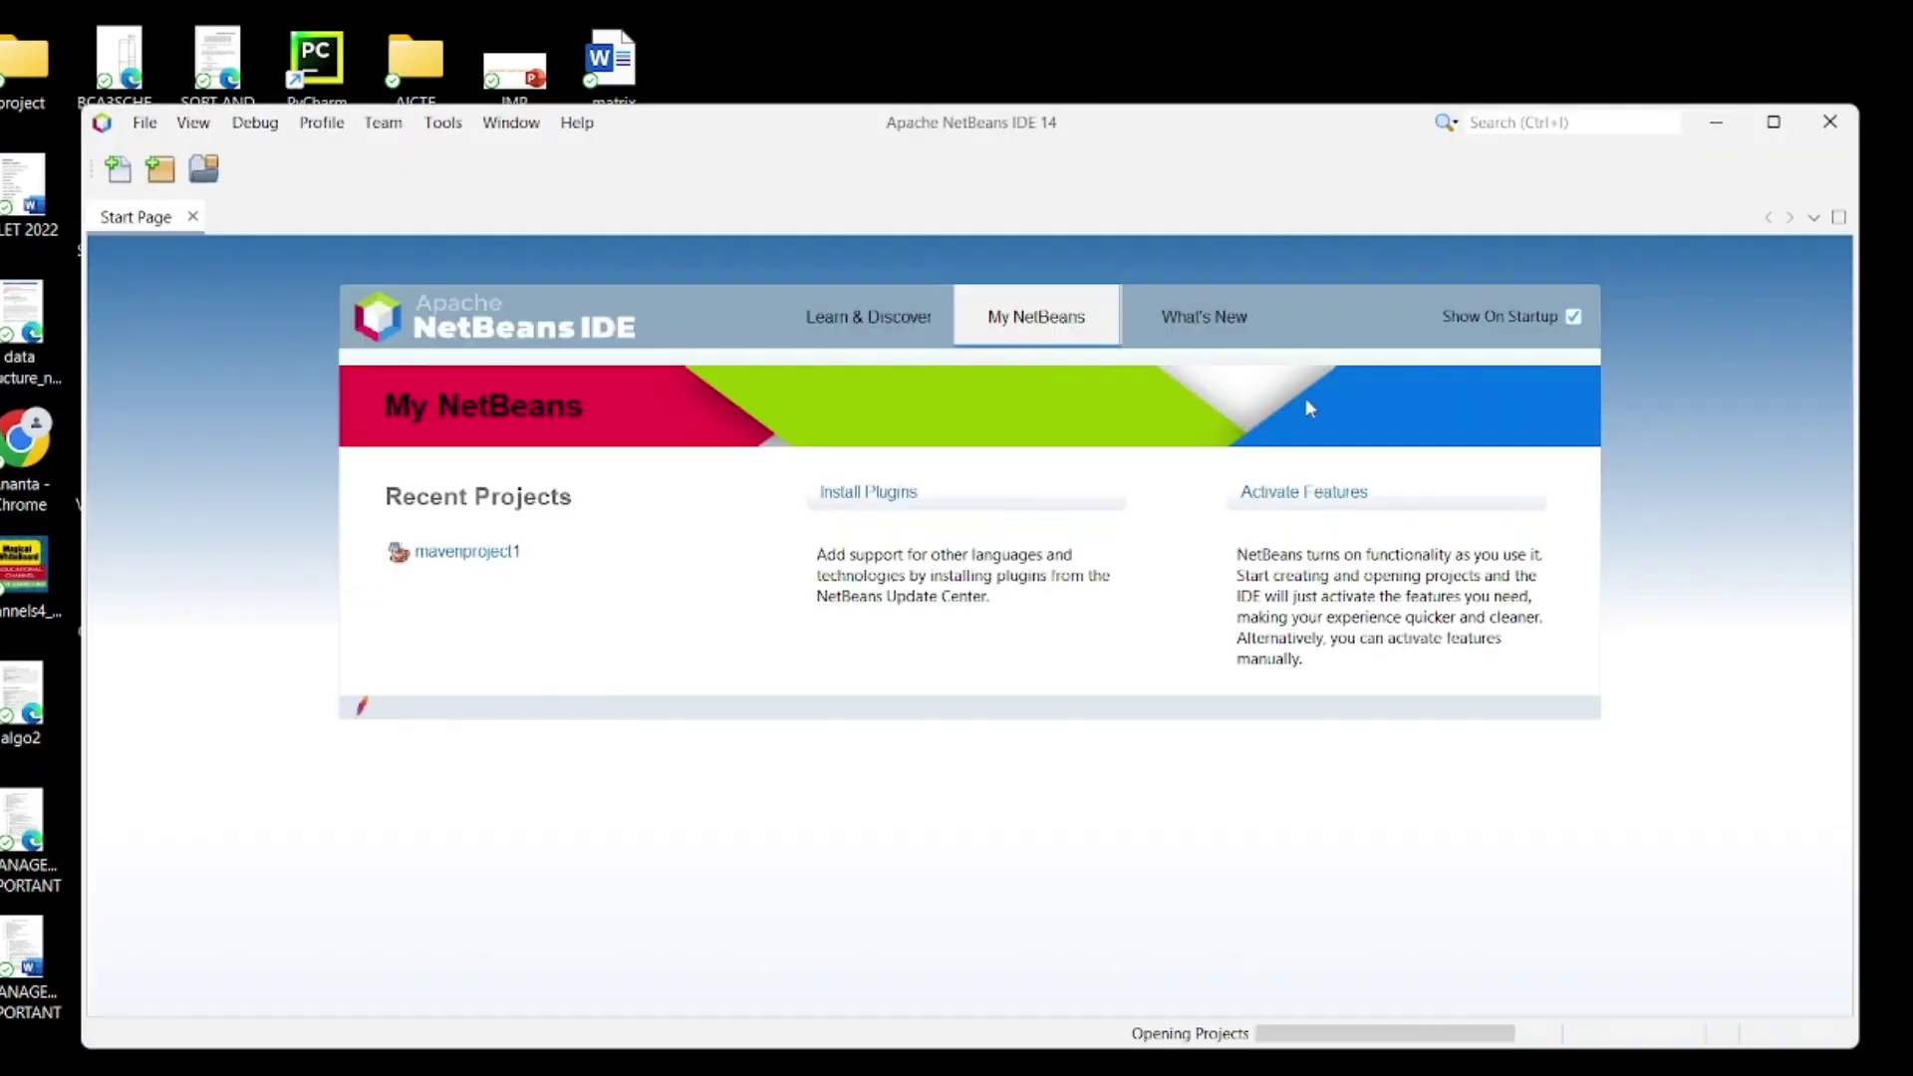
click(1774, 122)
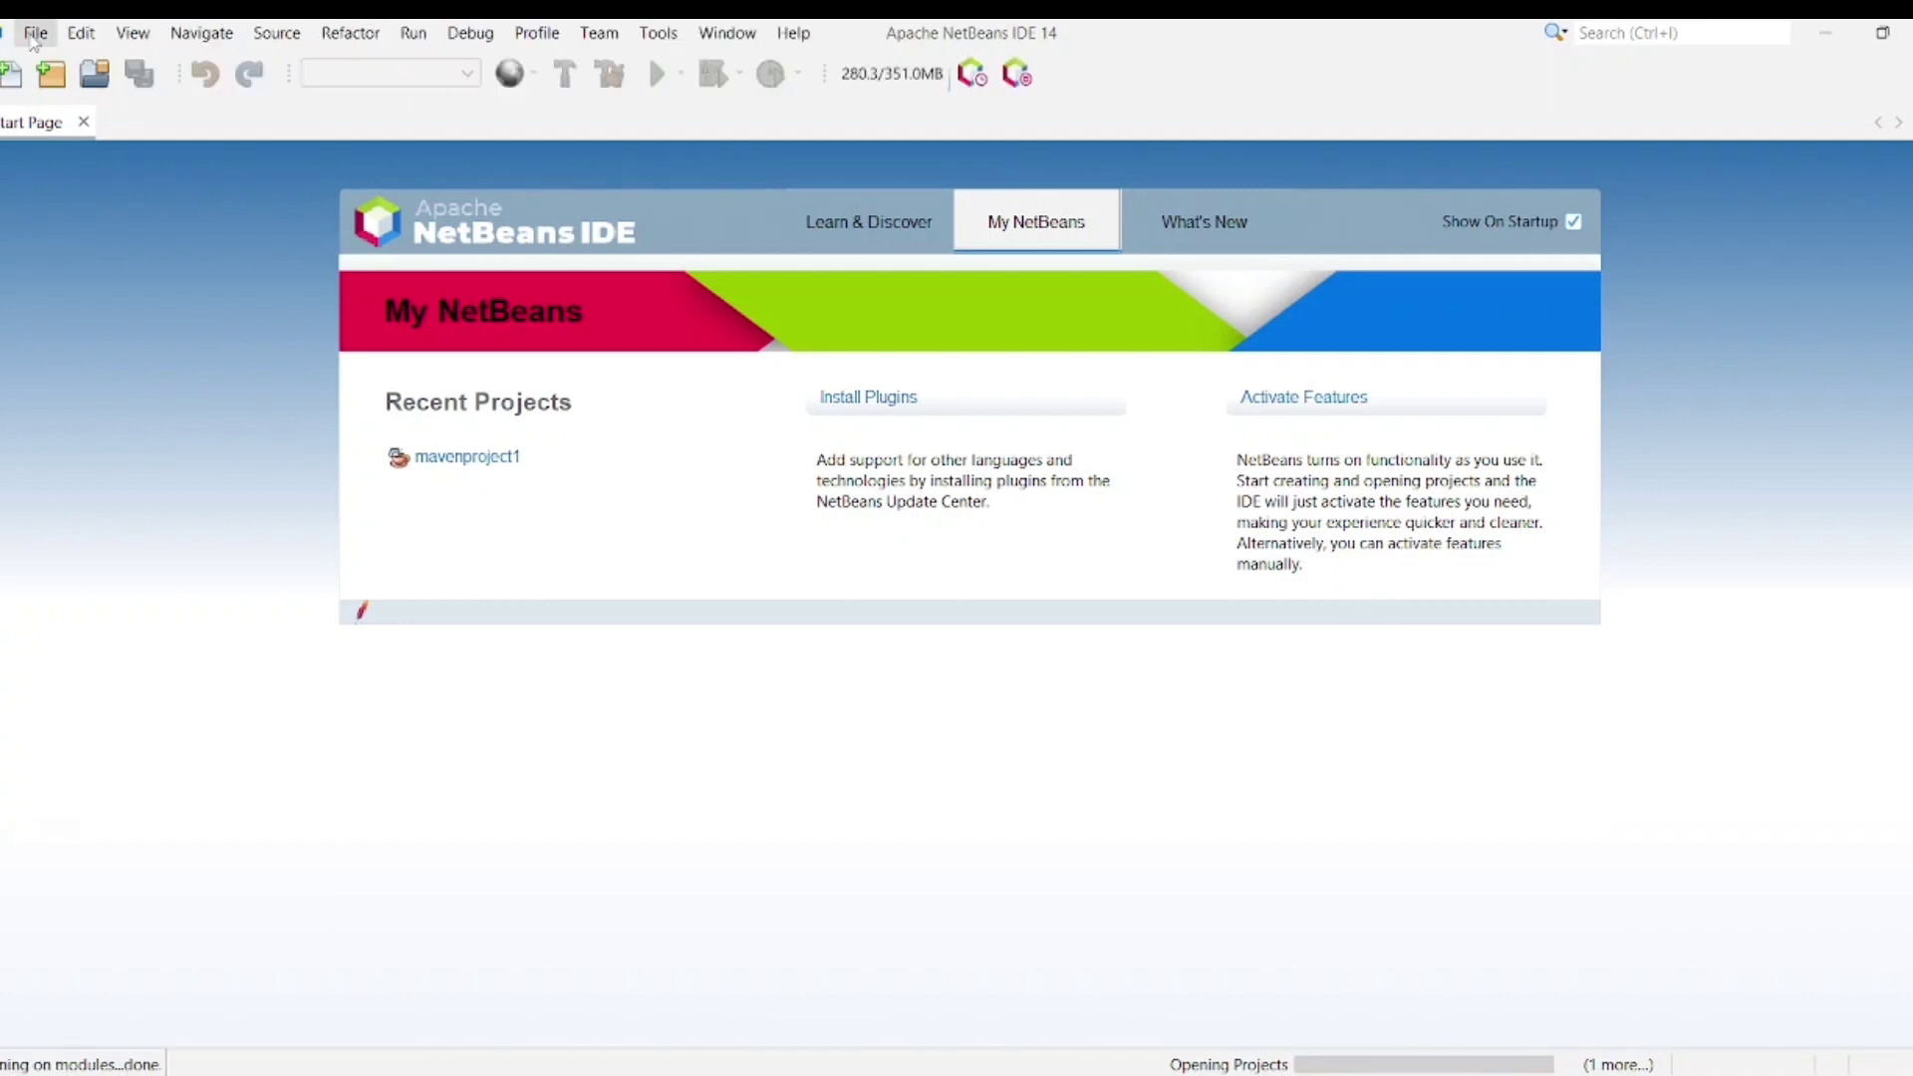
Start a new project of type Java Application in the Java with Maven category
click(35, 34)
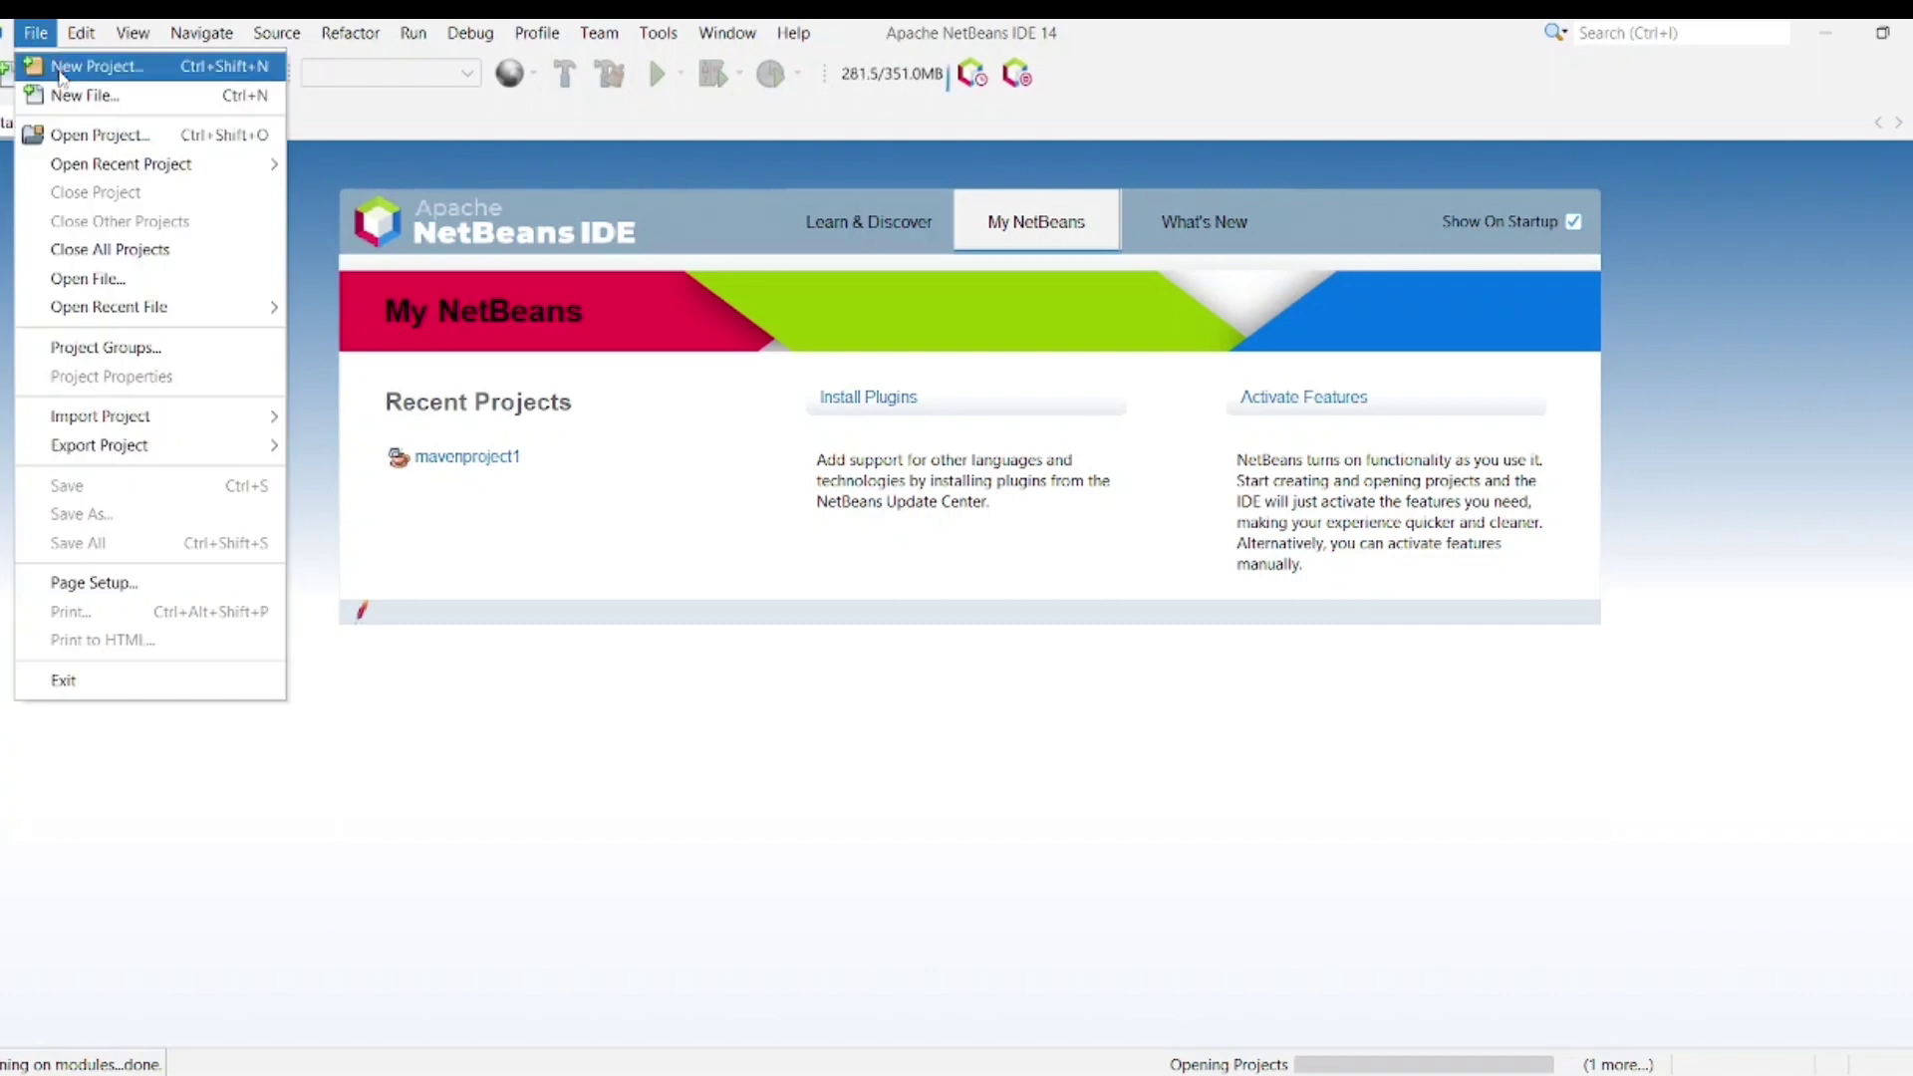
click(60, 70)
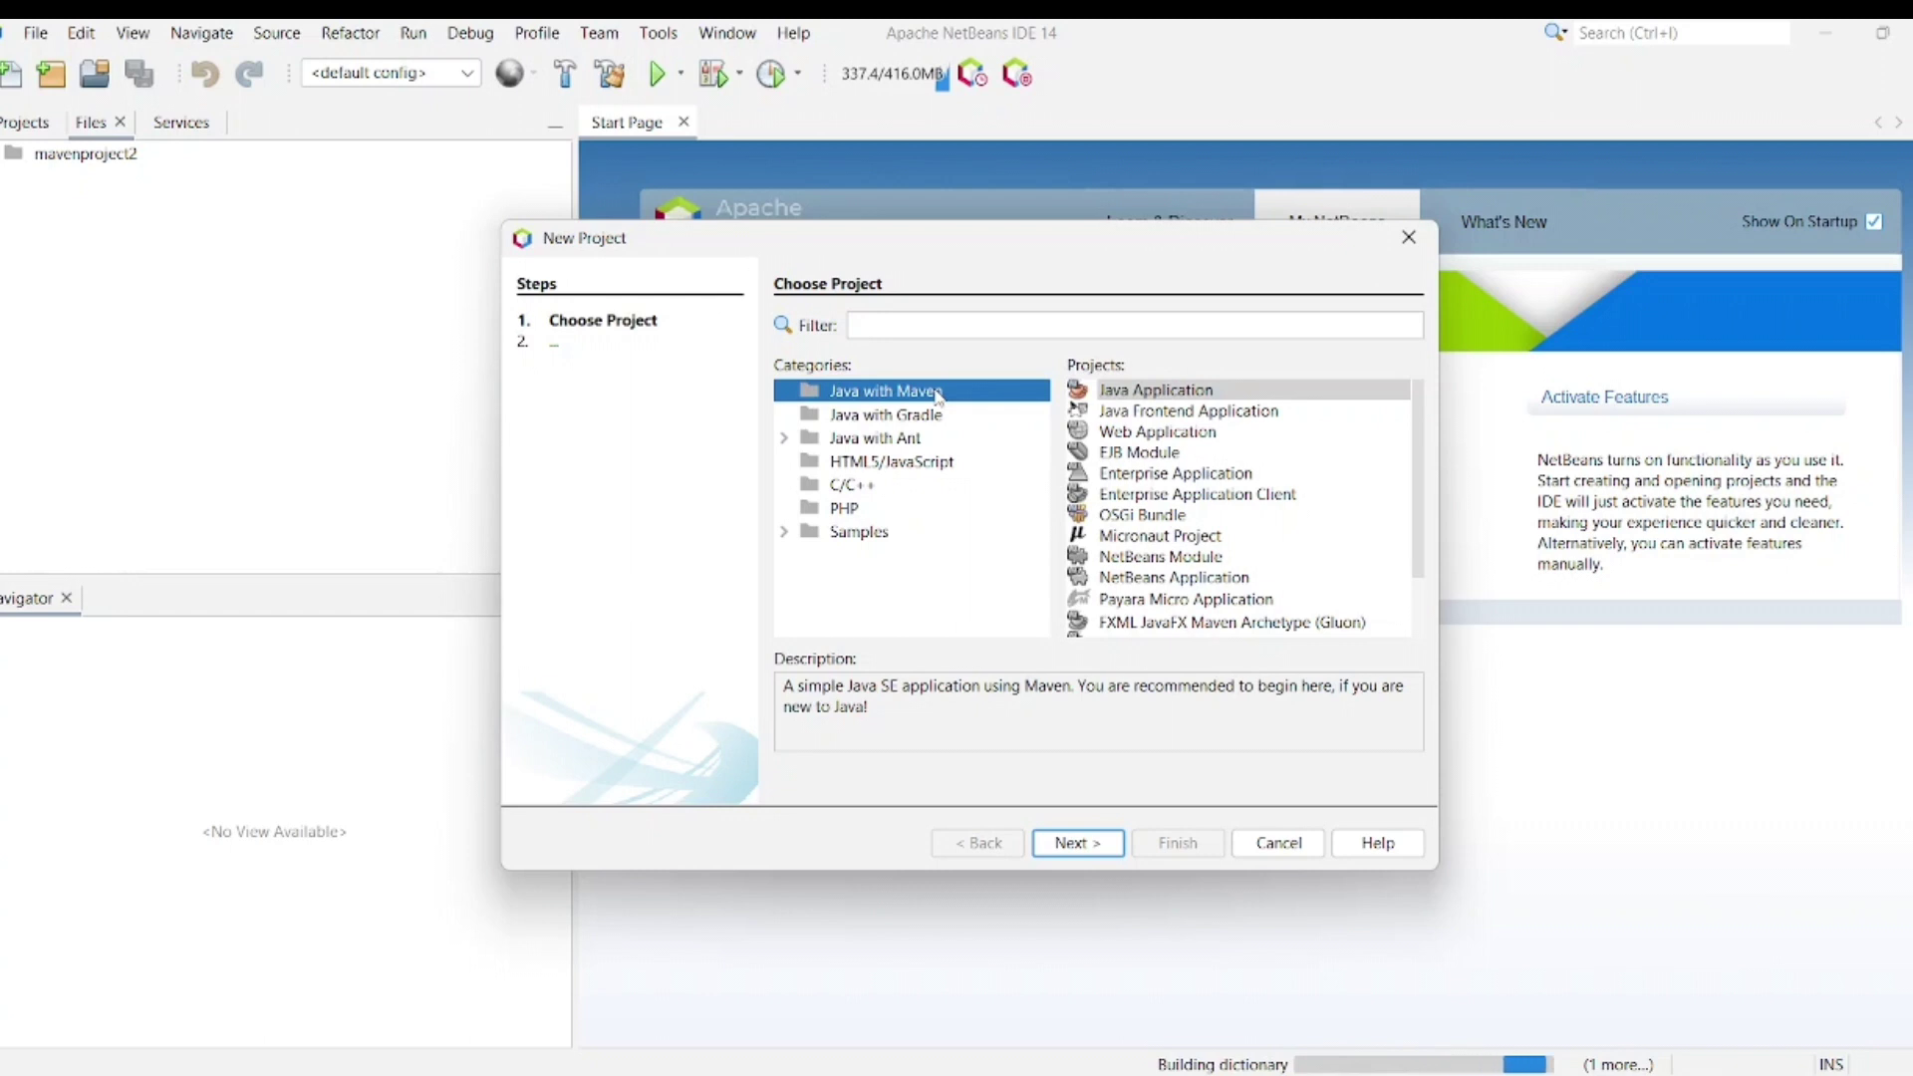
click(1215, 395)
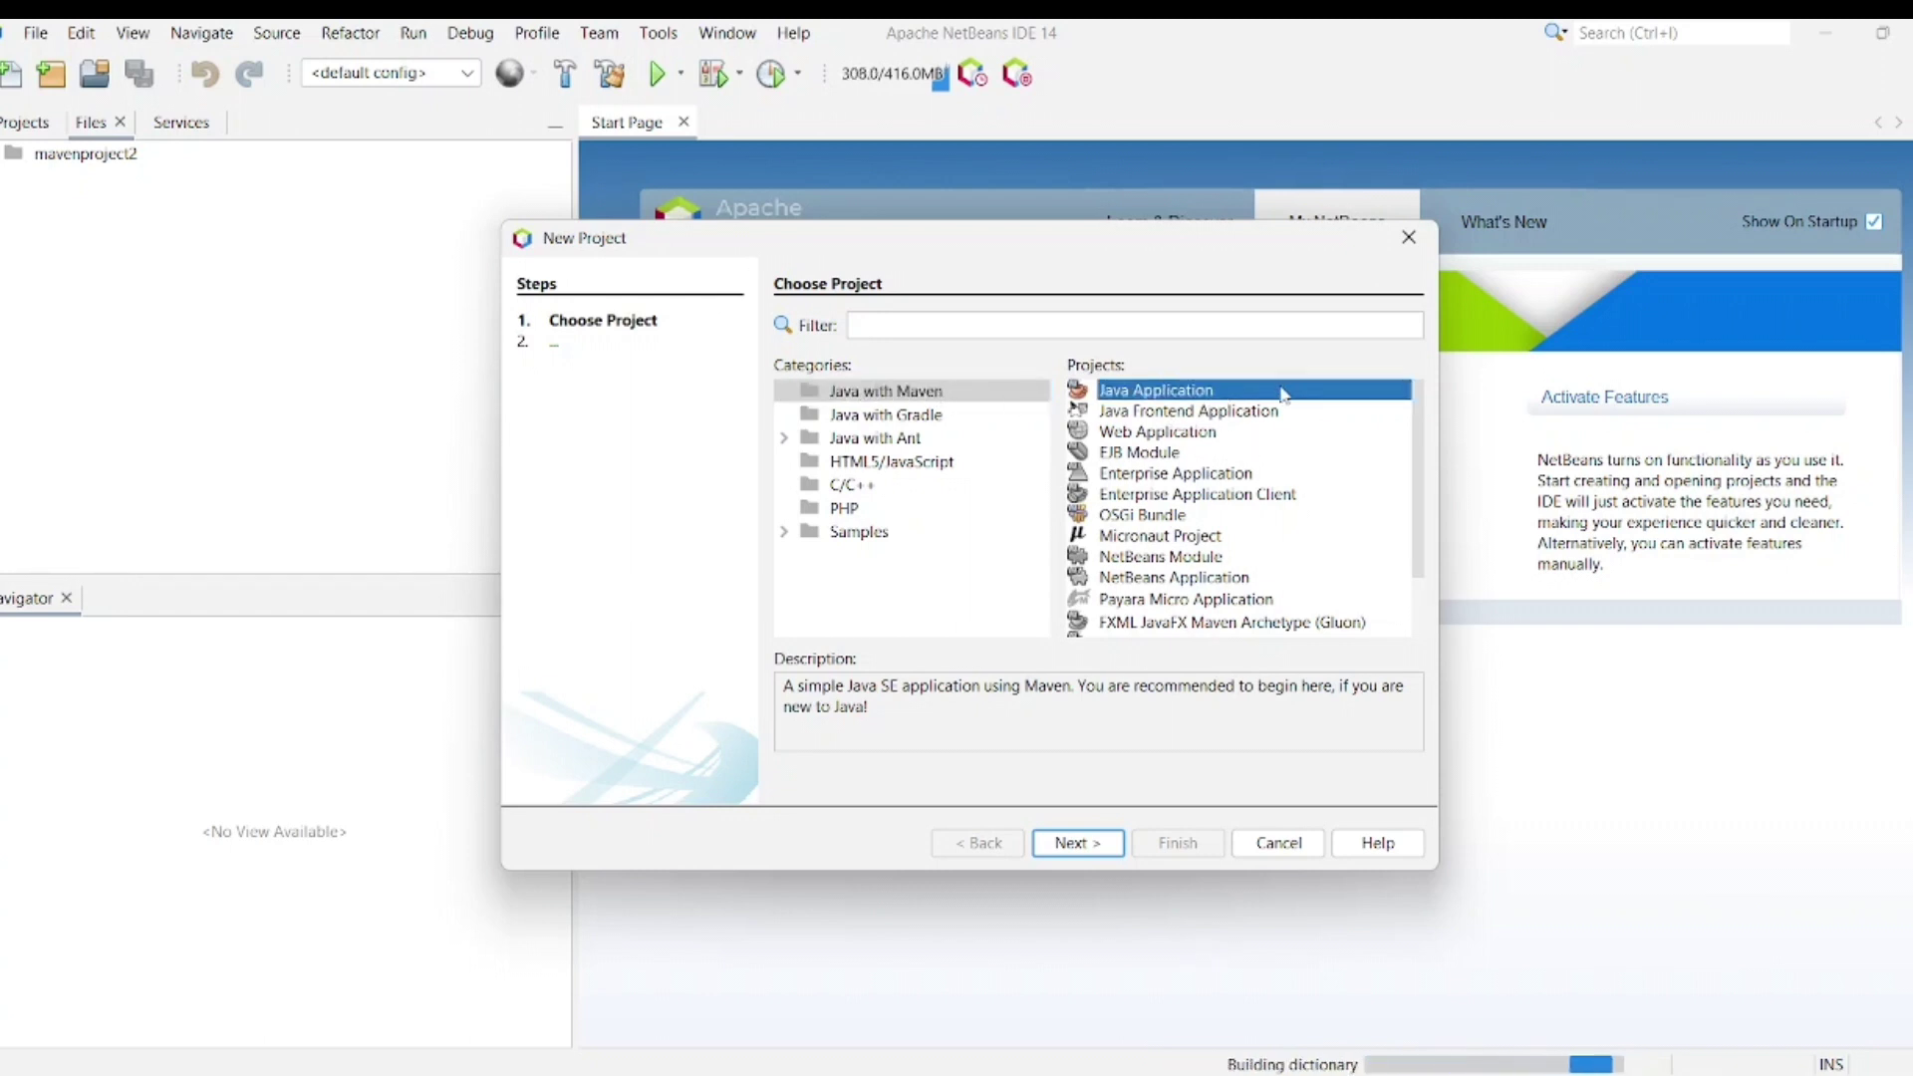
click(1072, 844)
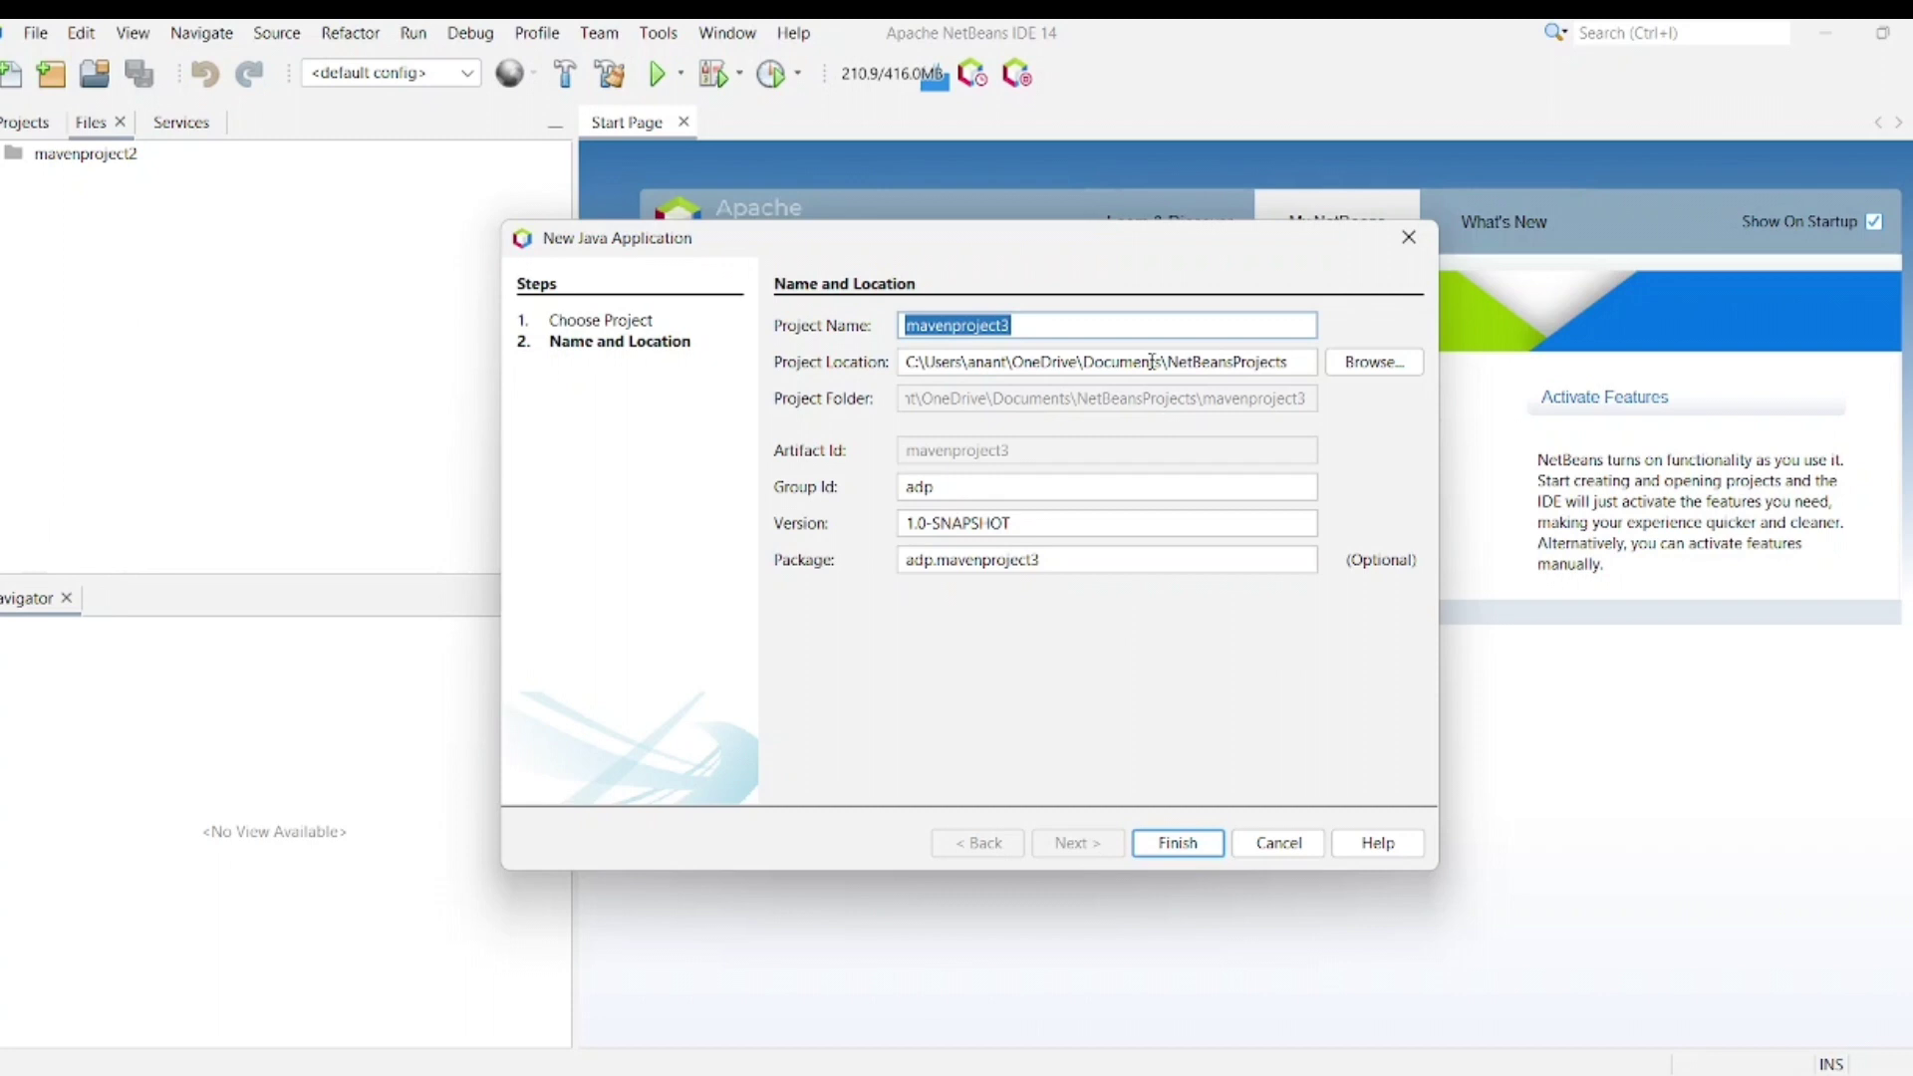
Browse for the project location and create a folder named "java project" on the C: drive
click(1411, 373)
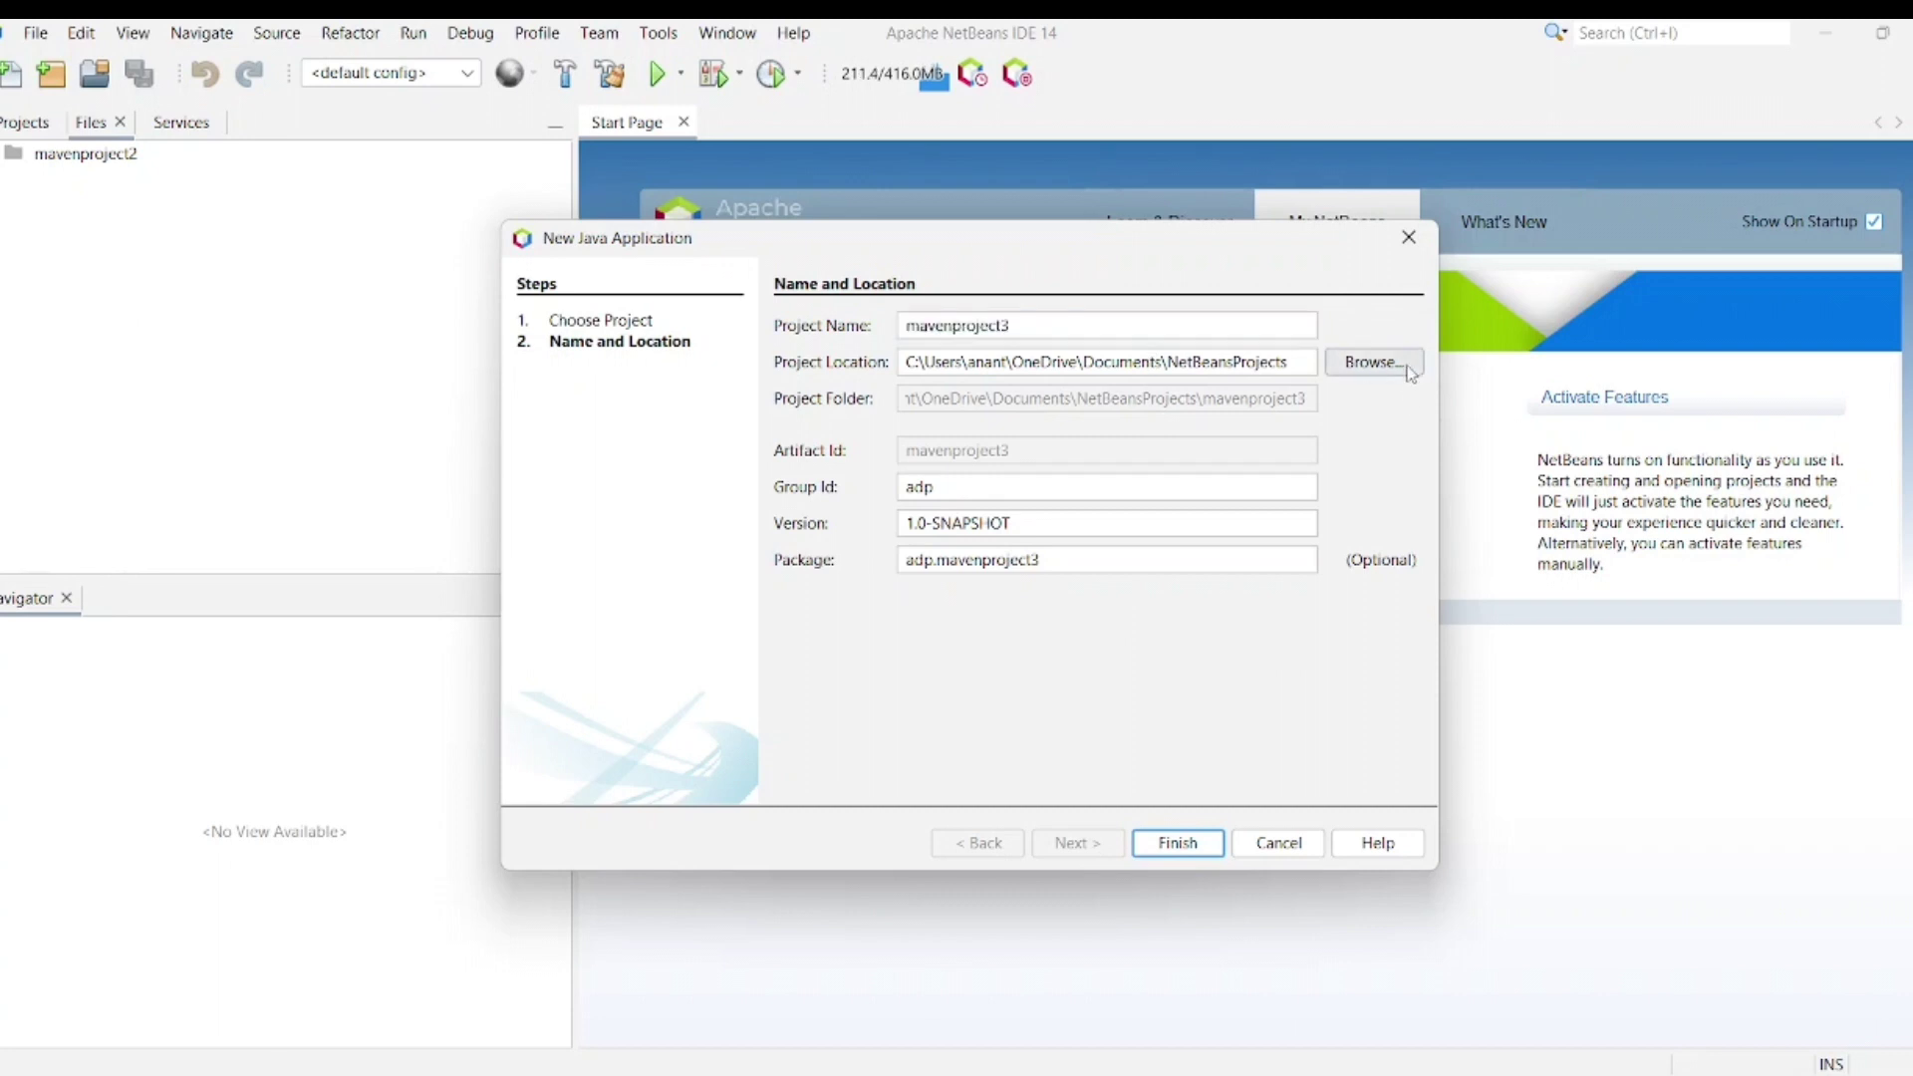
click(809, 633)
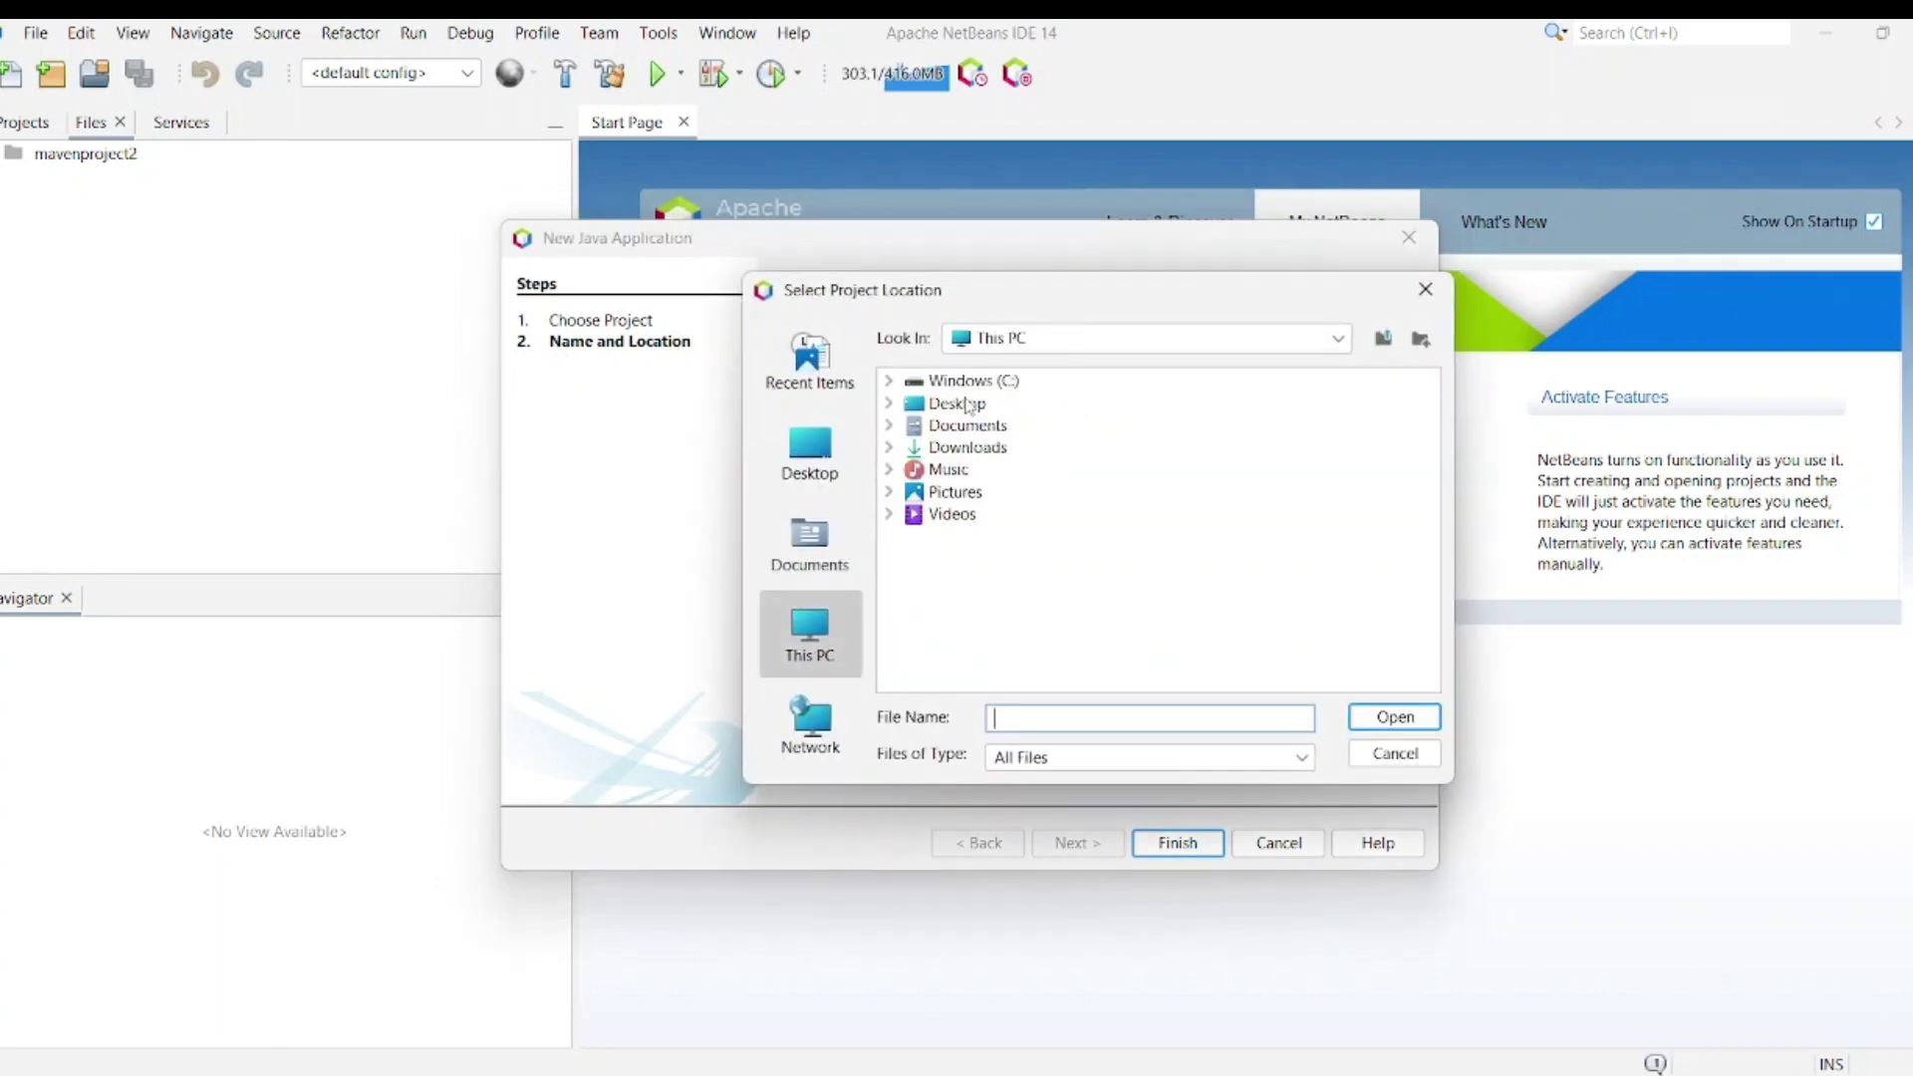
click(999, 382)
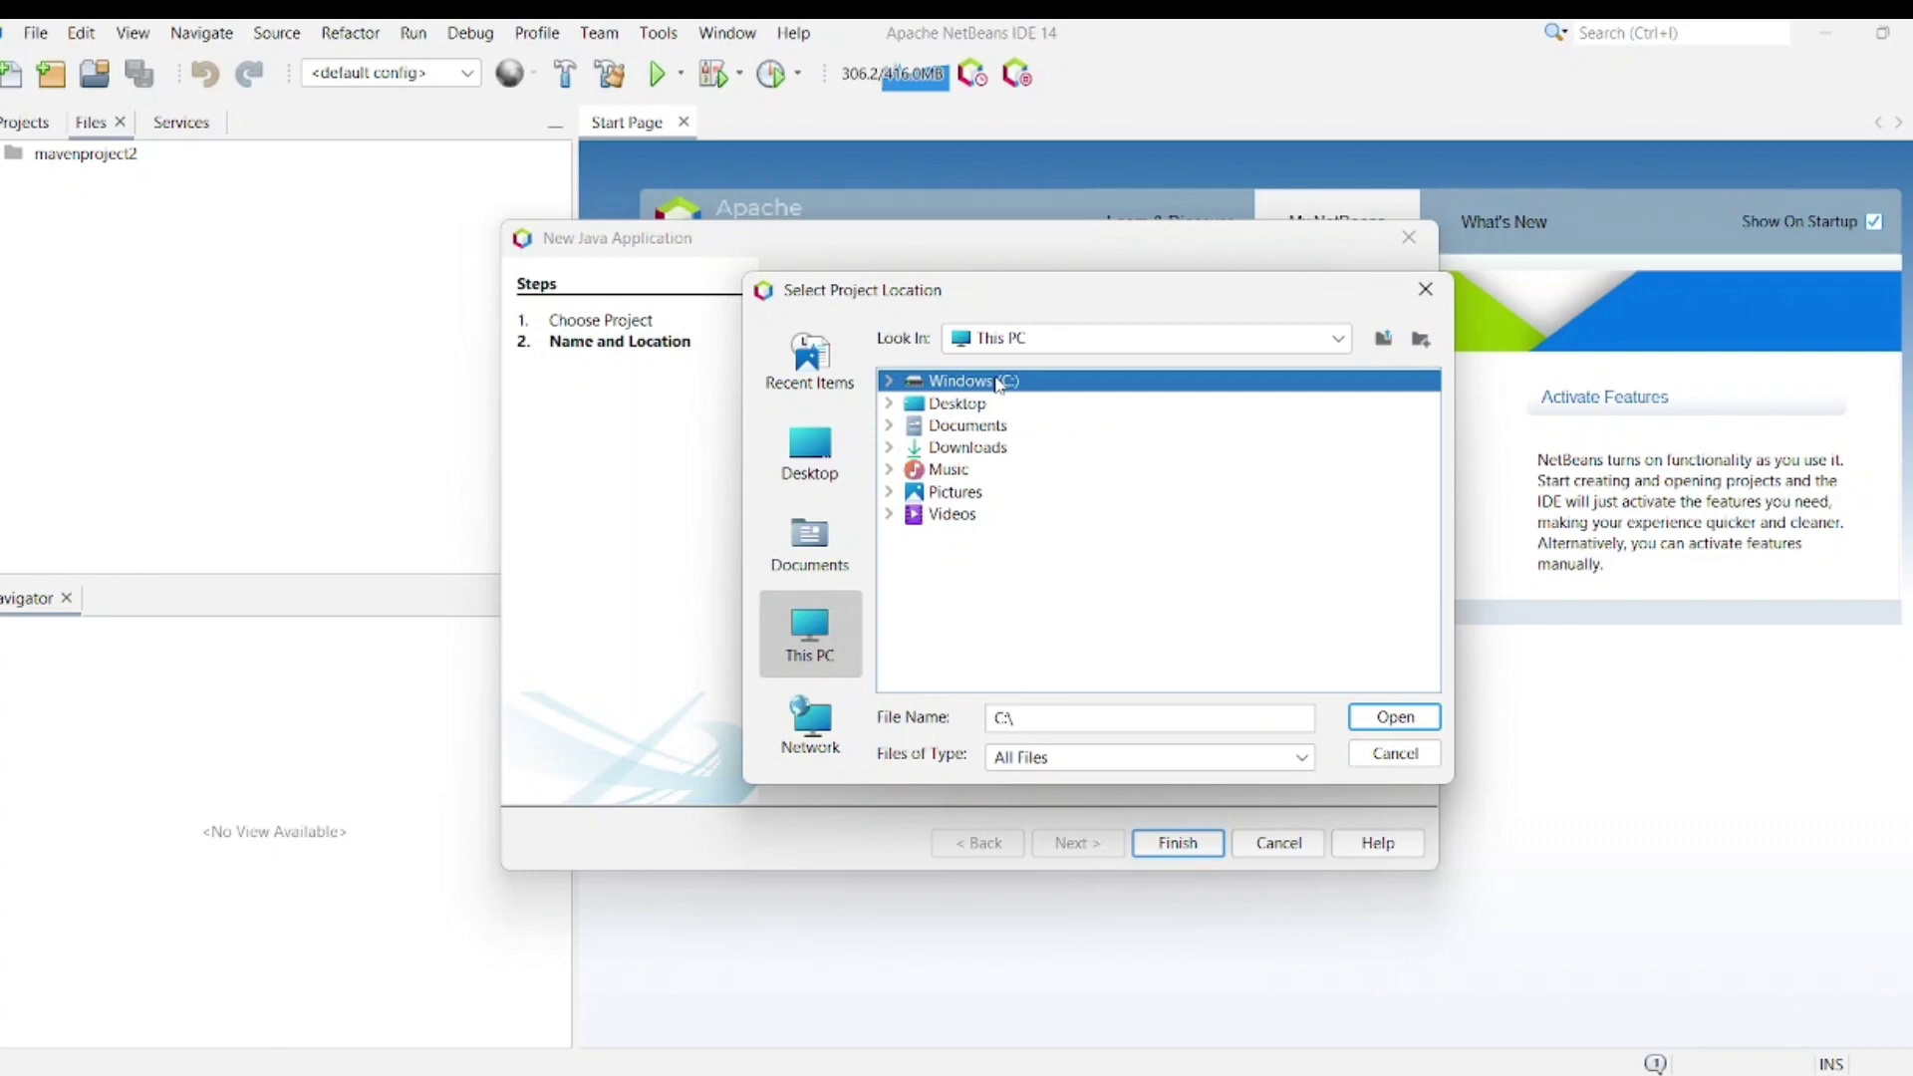
double_click(999, 382)
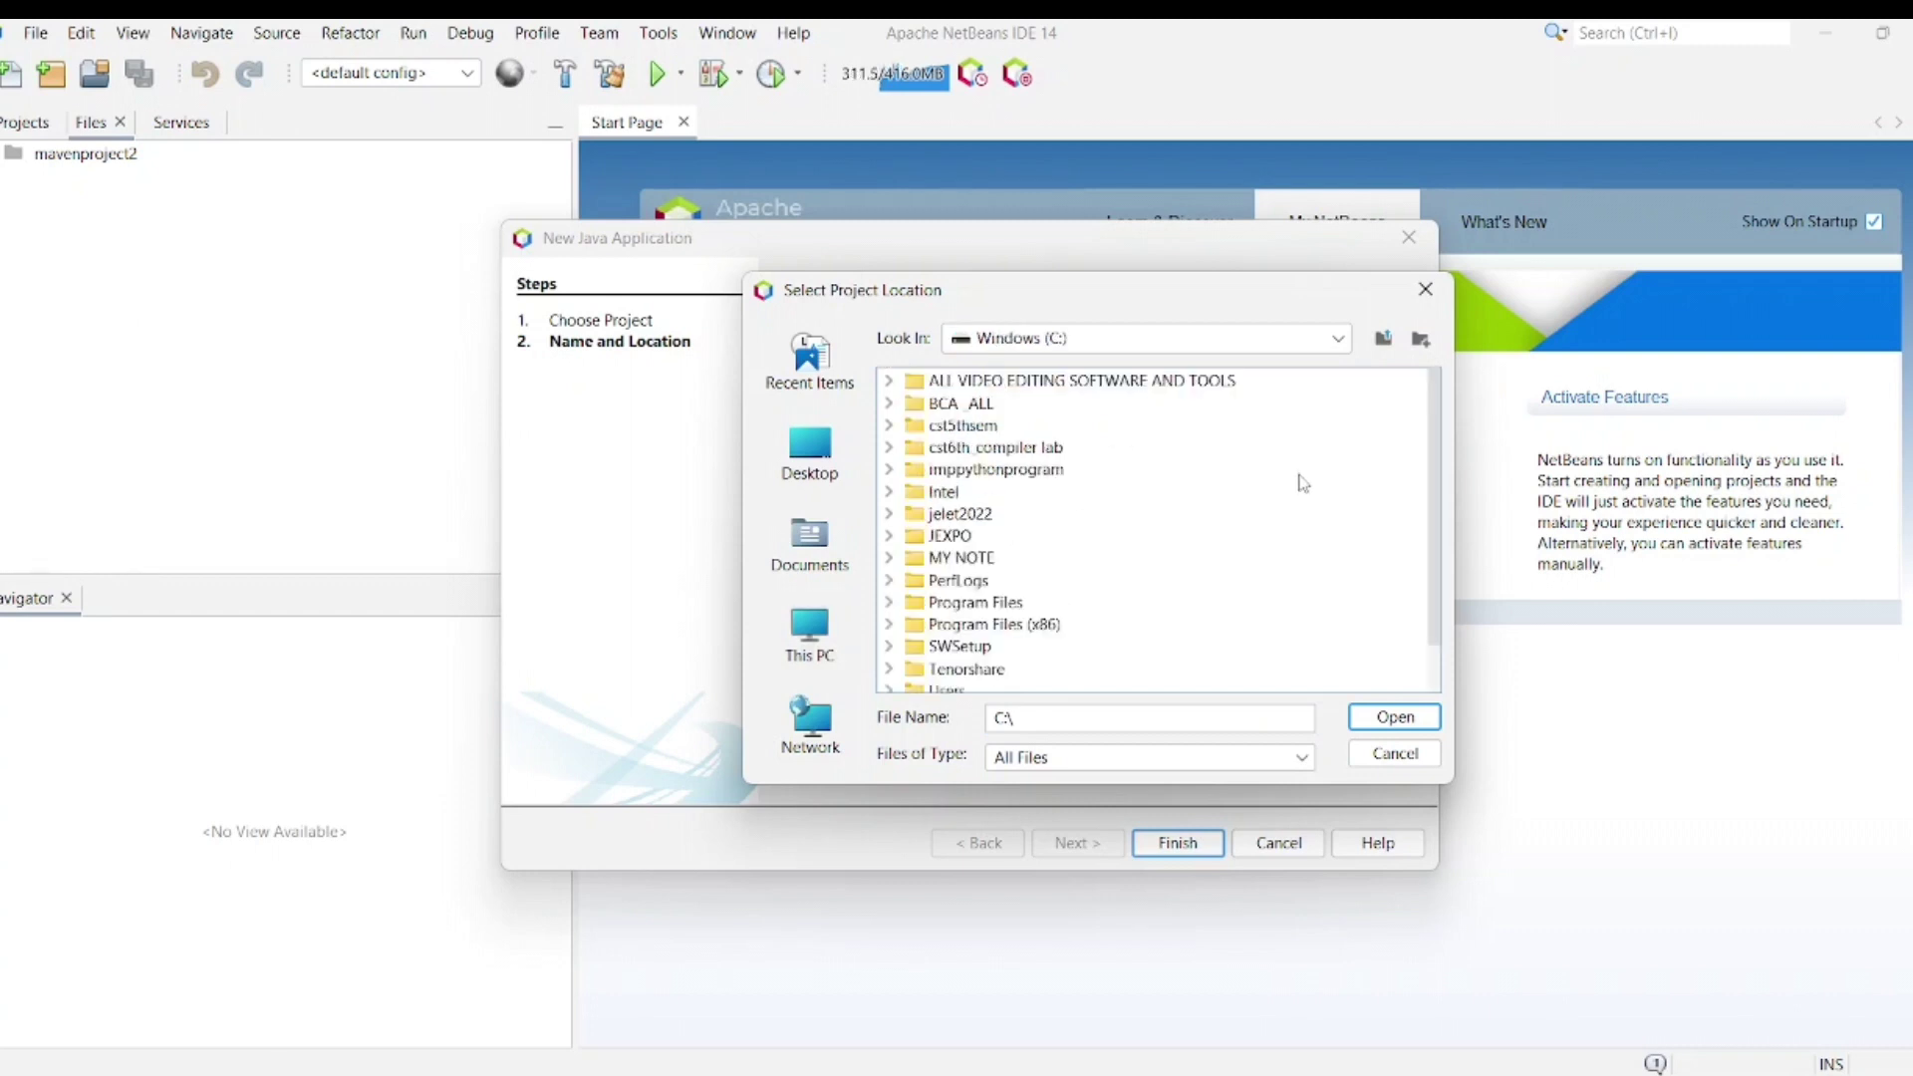
scroll(1436, 675, down, 1)
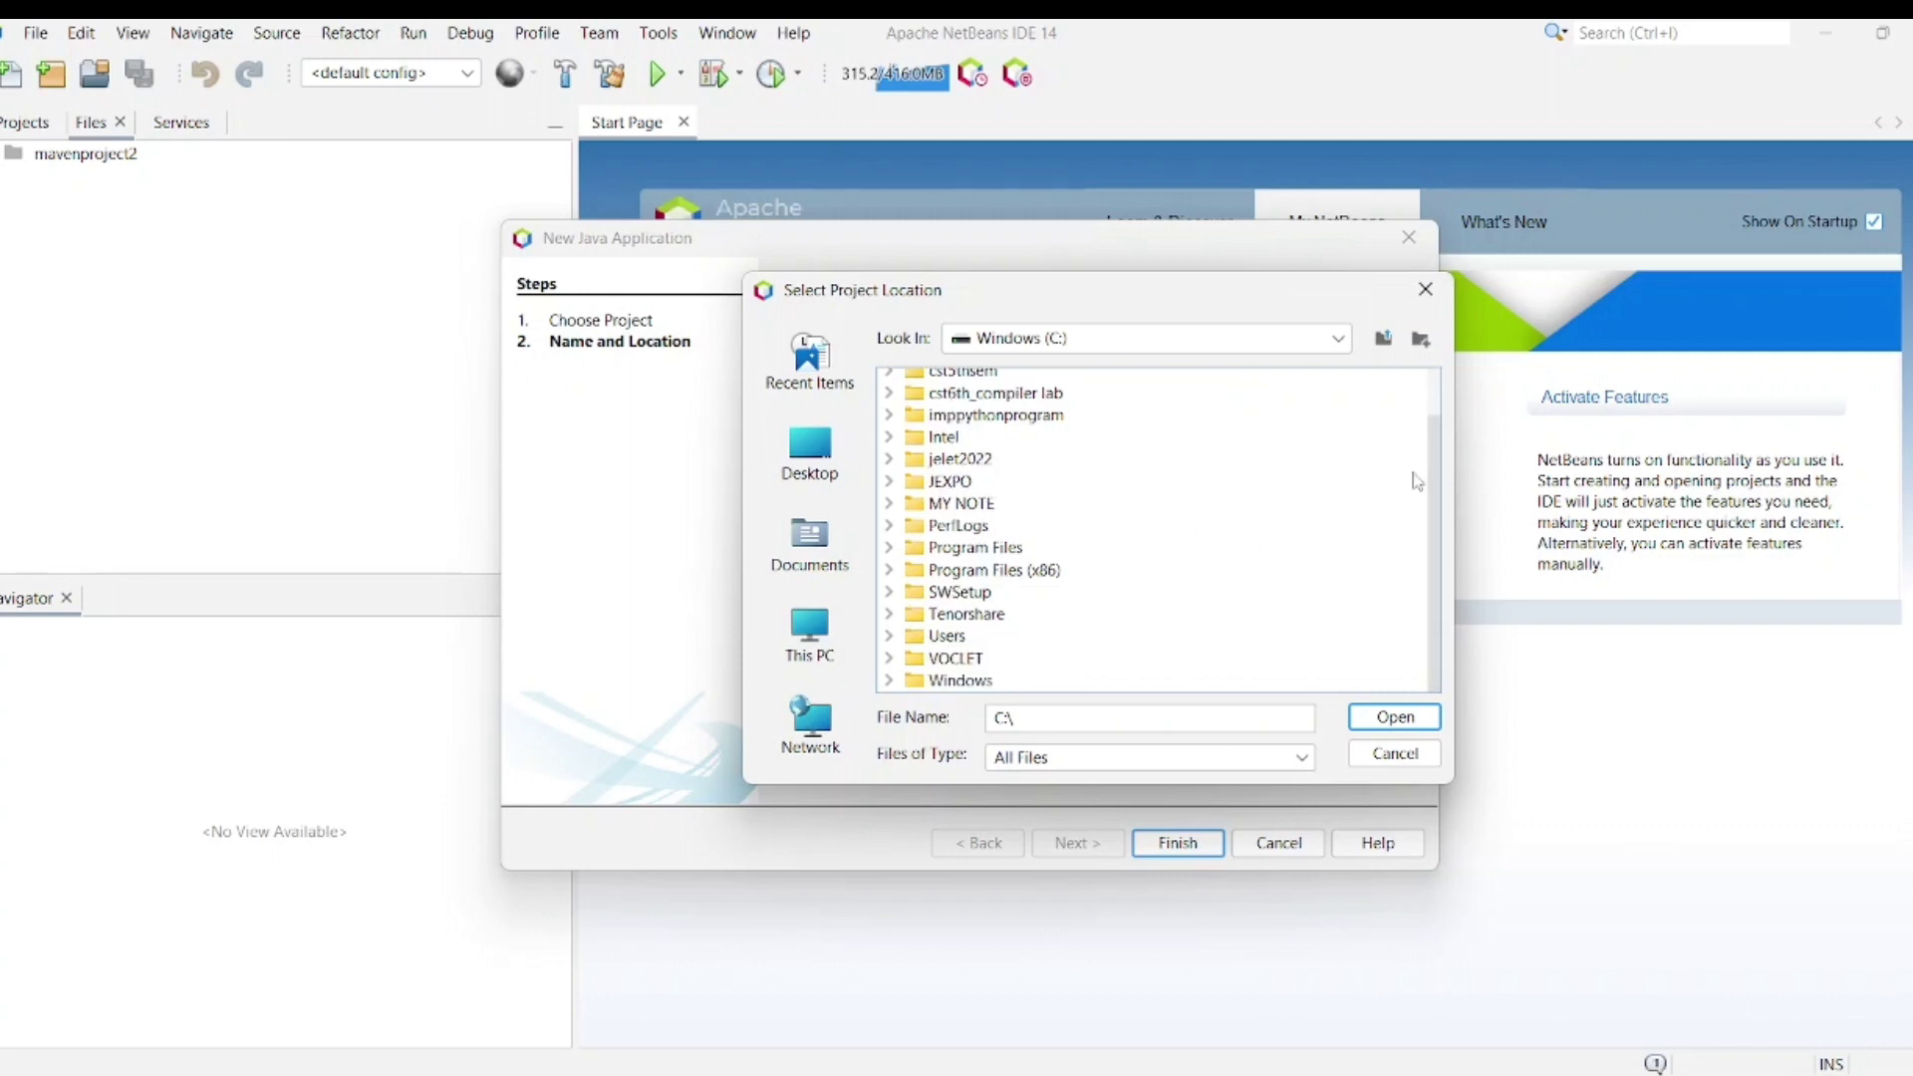
scroll(1434, 398, up, 1)
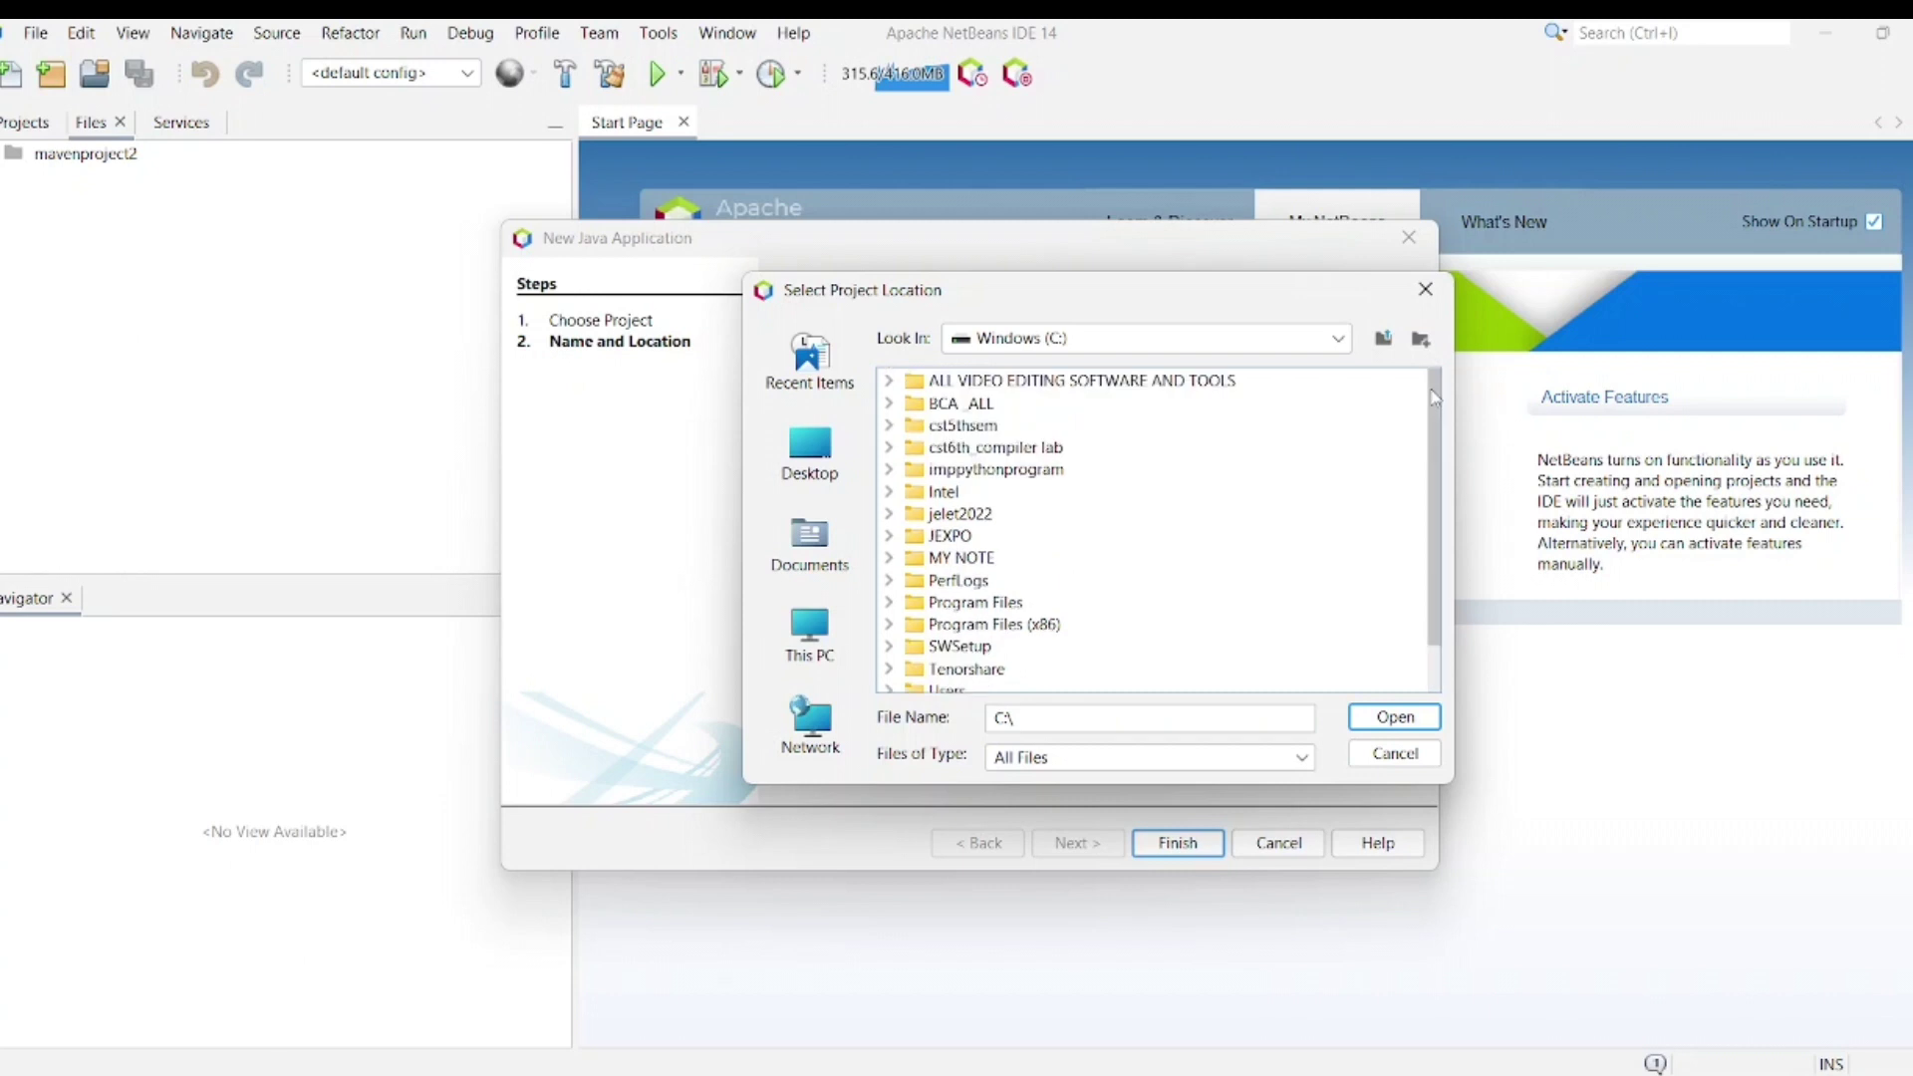
click(1418, 341)
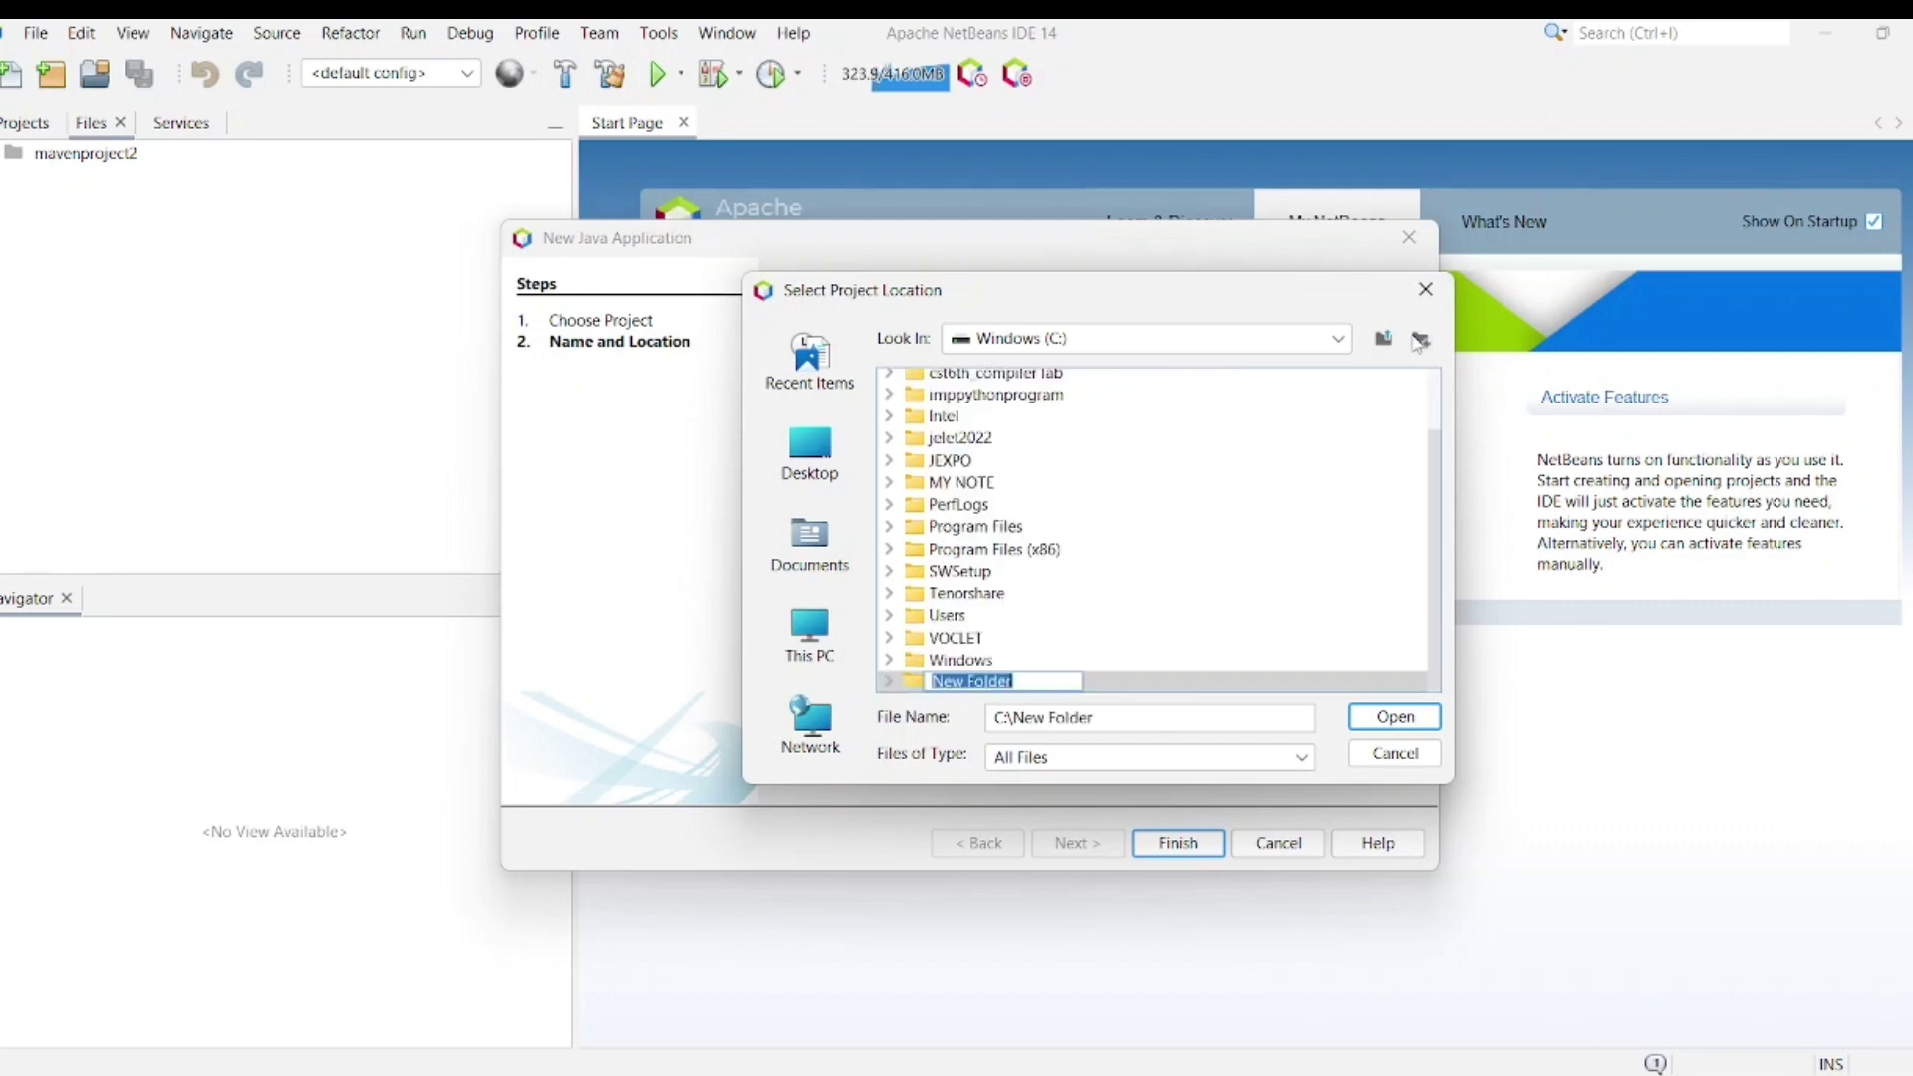
text(i)
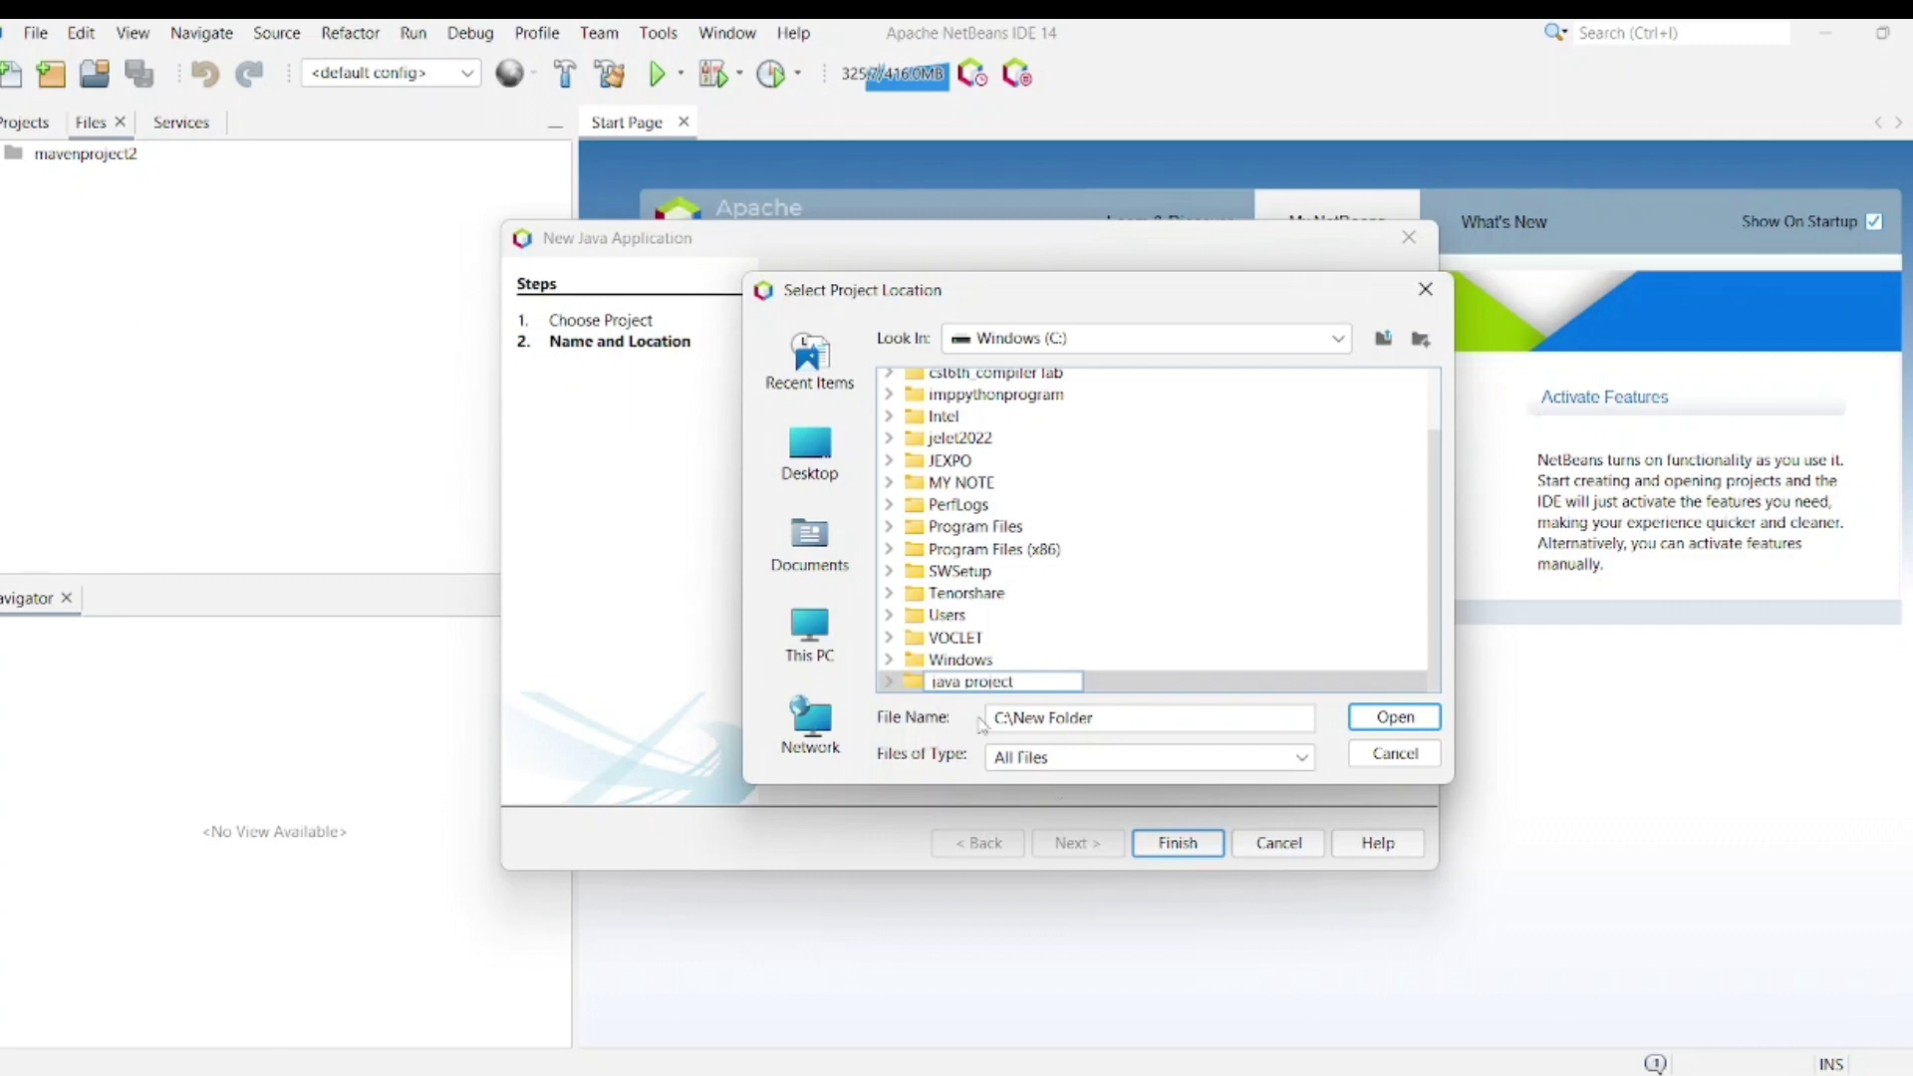
key(Return)
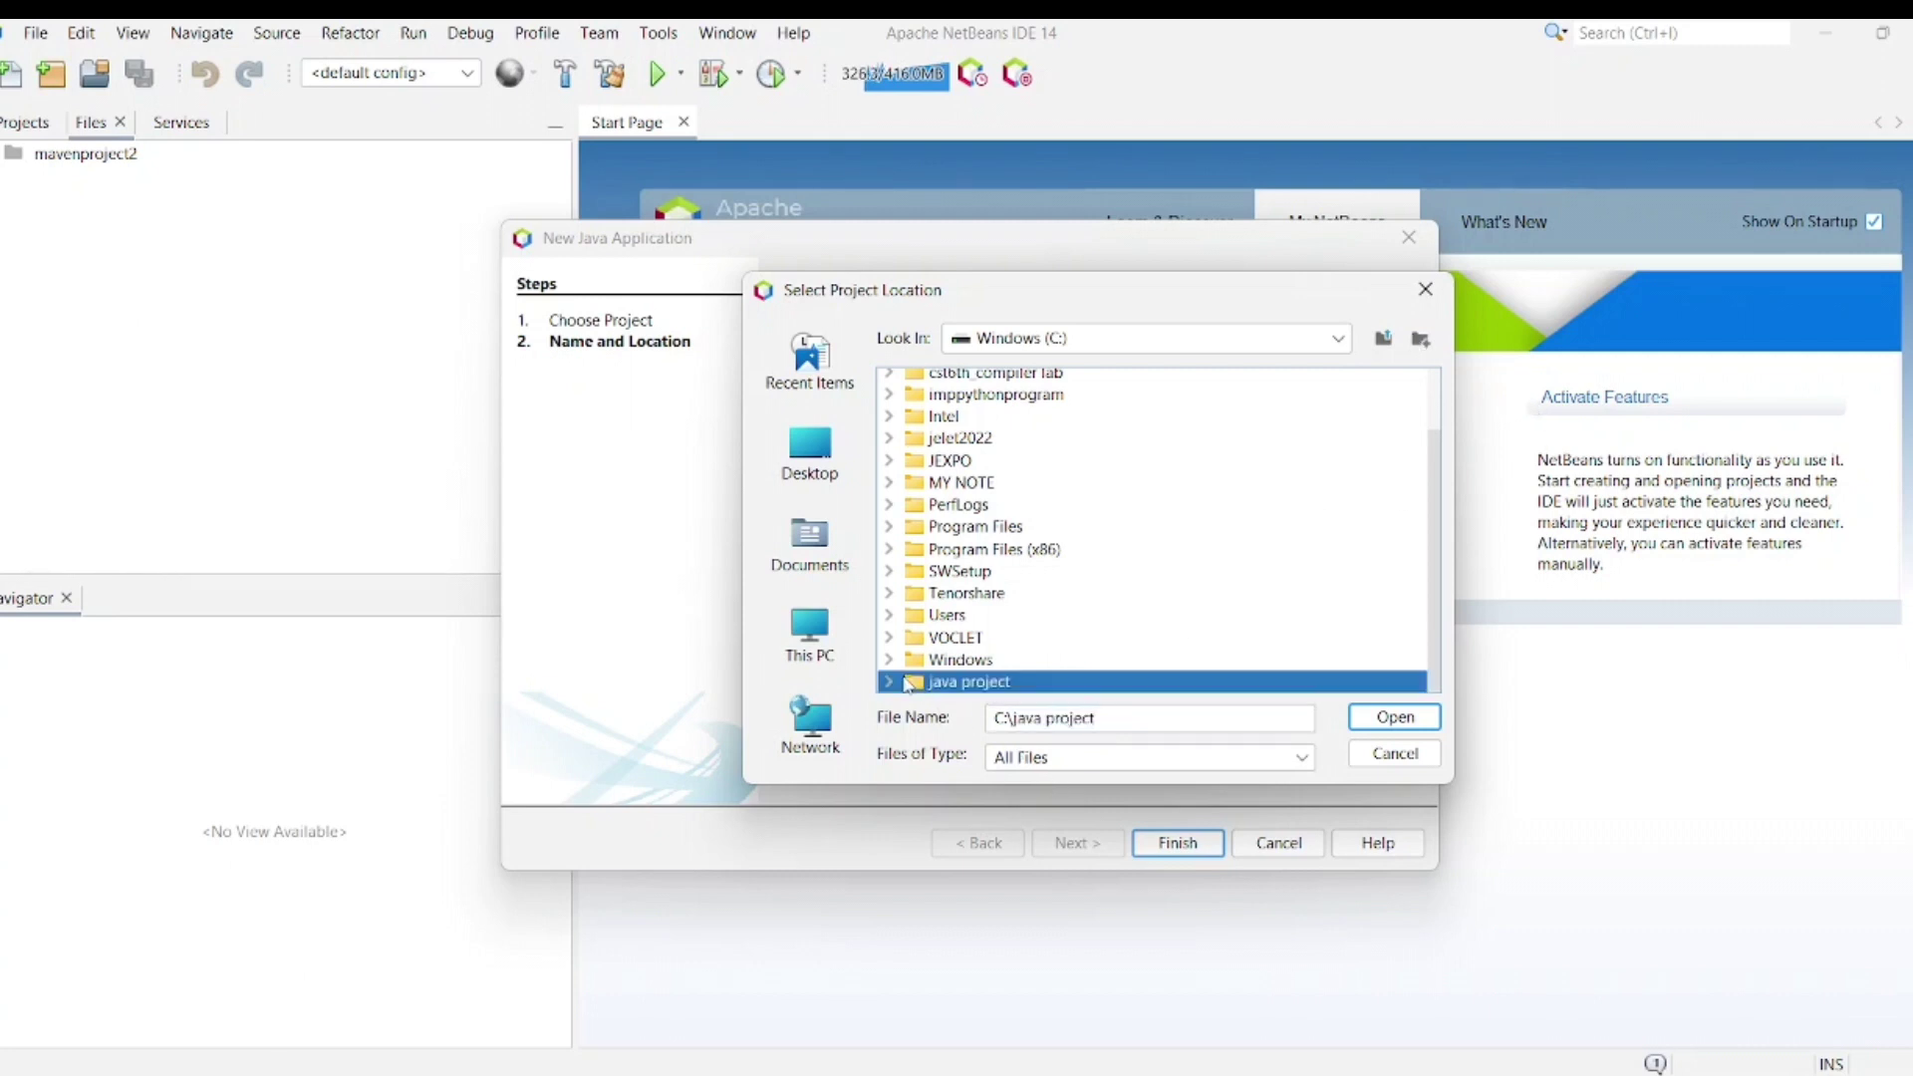
Set the project location to C:\java project and finish creating mavenproject3
double_click(927, 681)
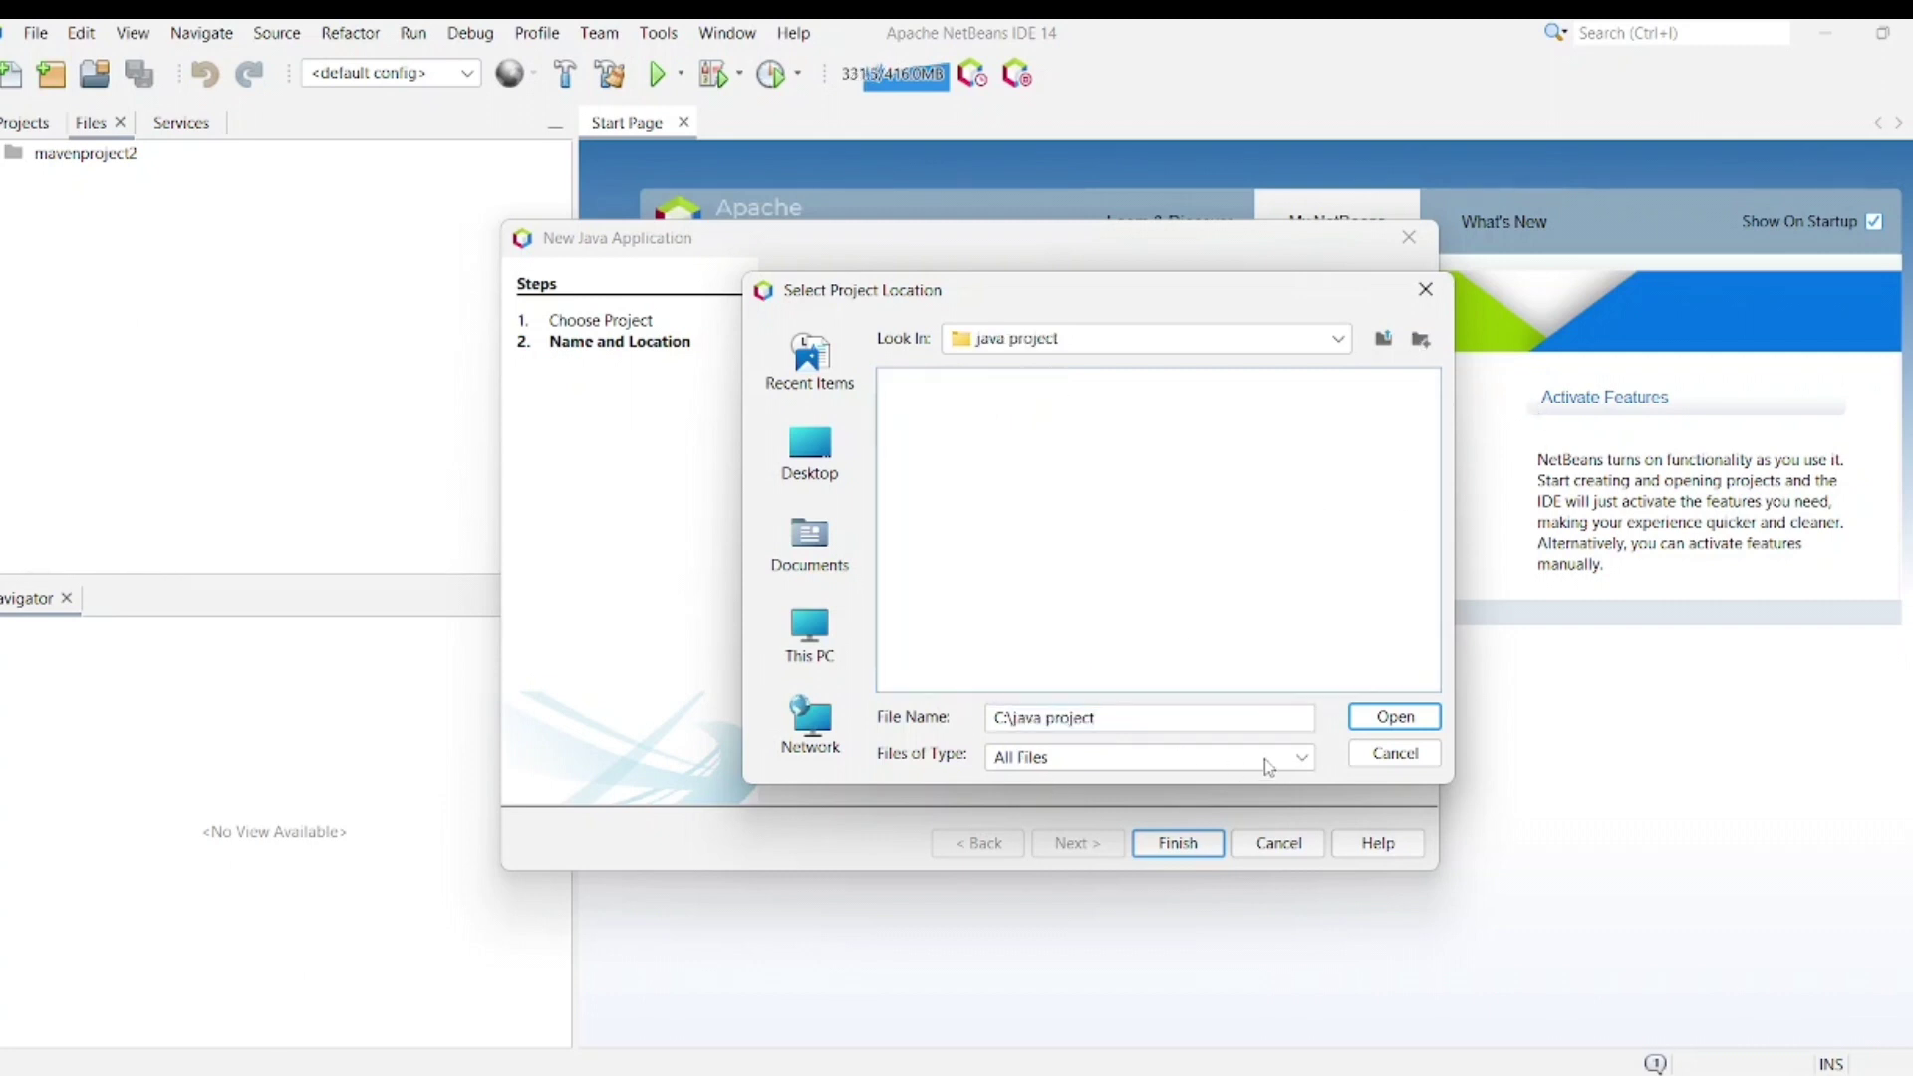
click(1395, 717)
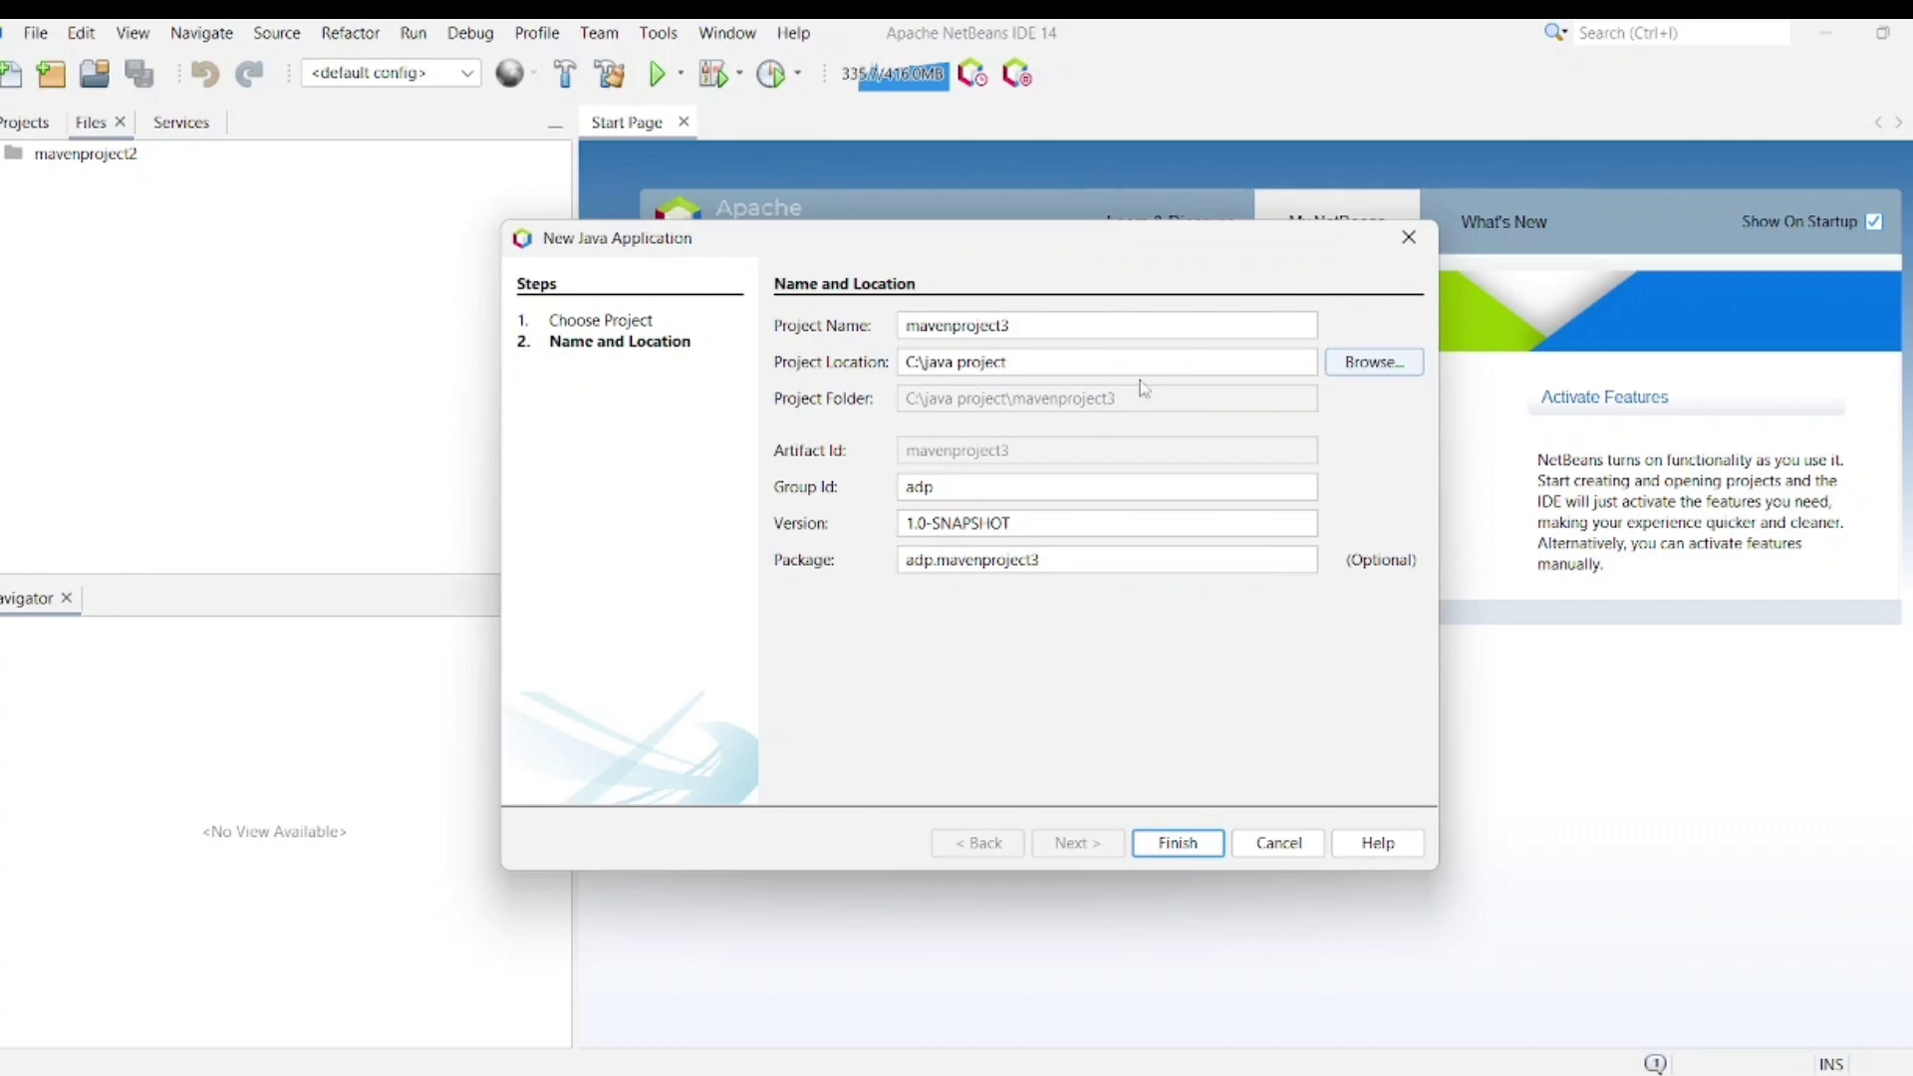
click(1176, 845)
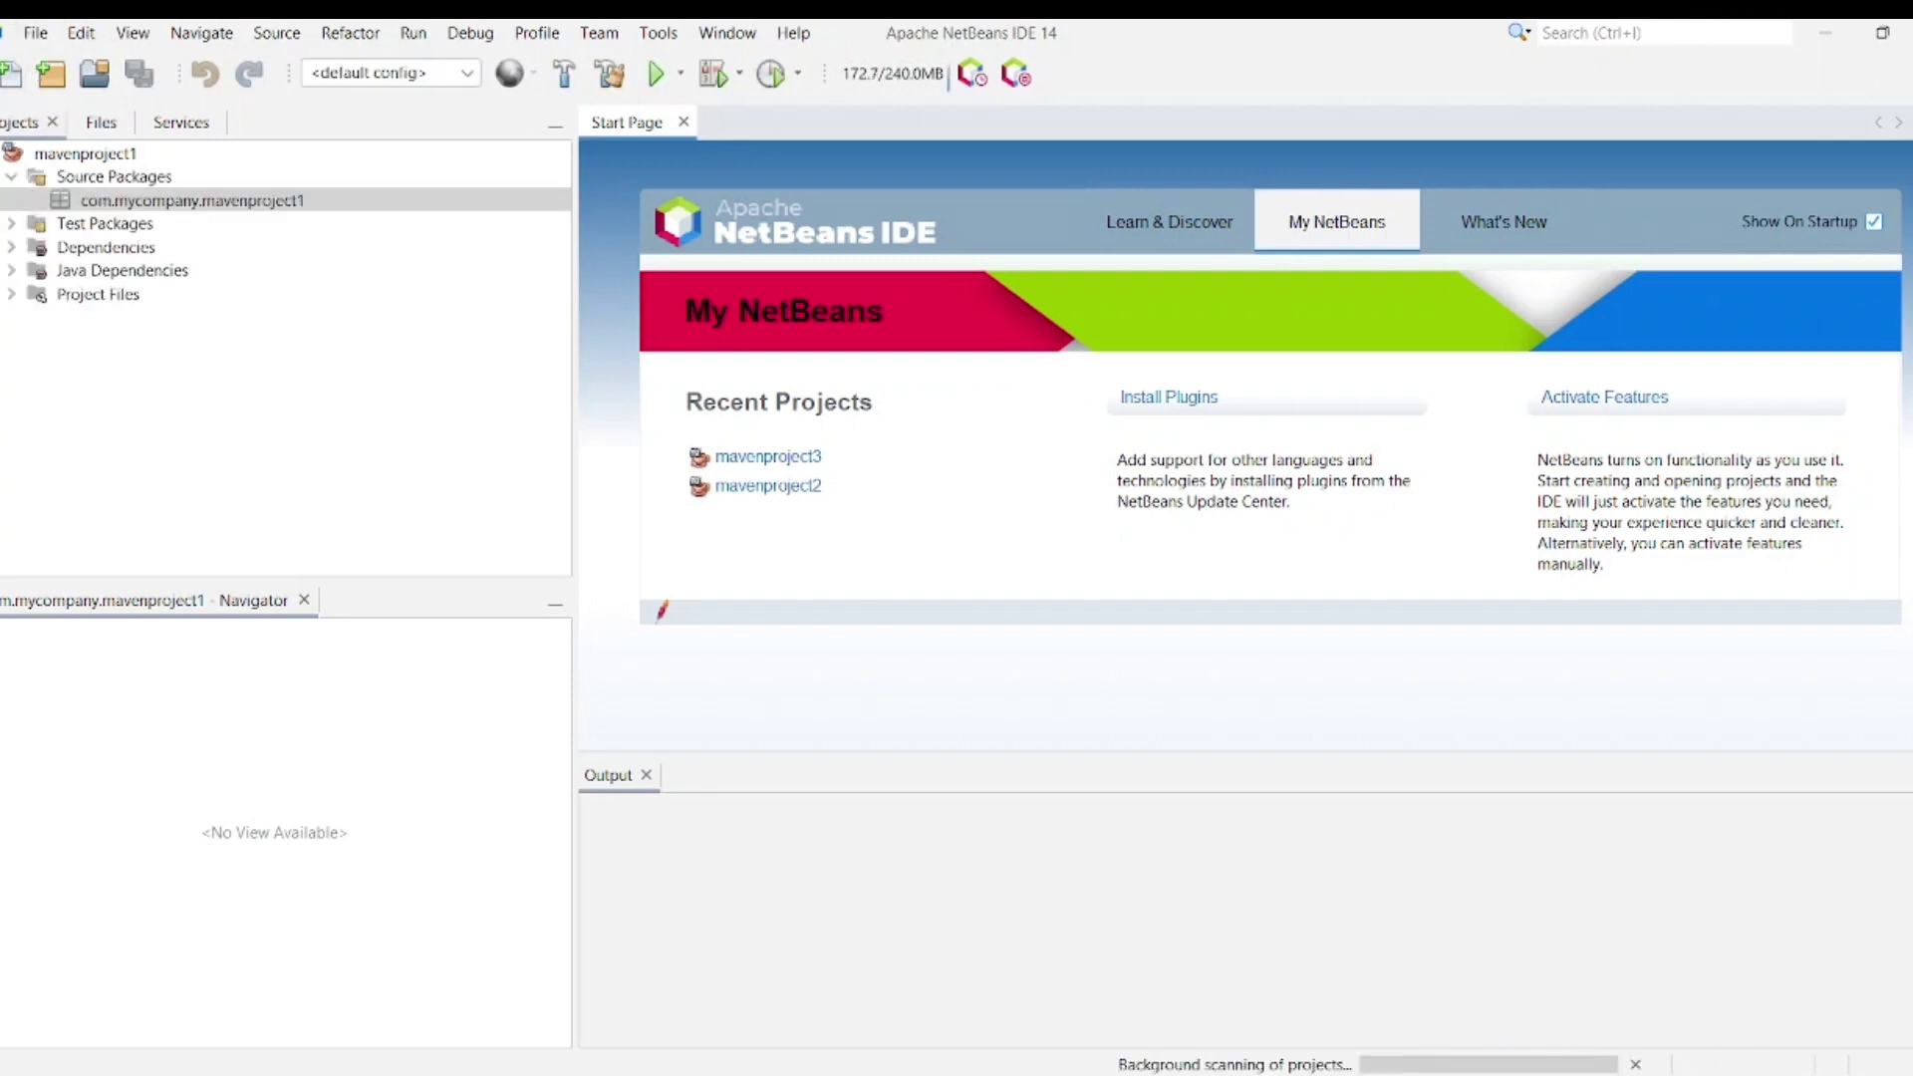
click(35, 33)
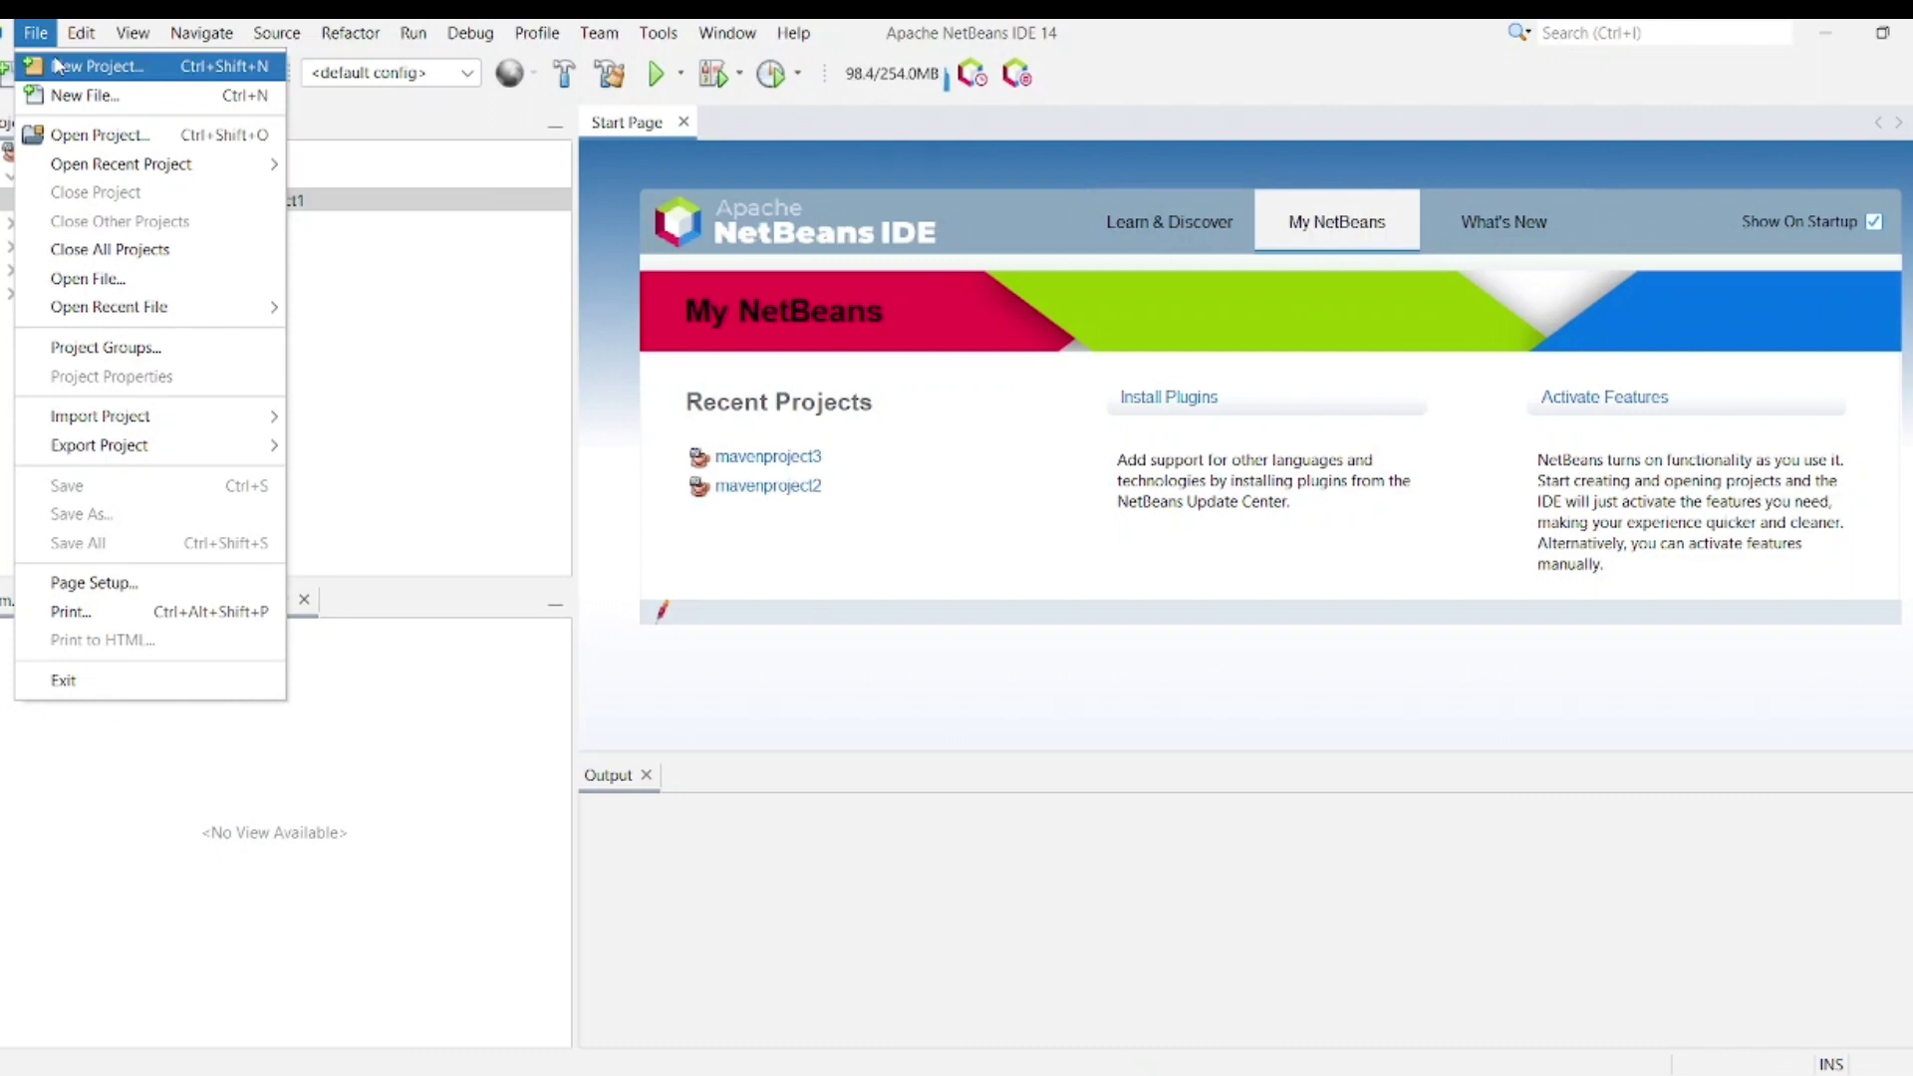
click(351, 302)
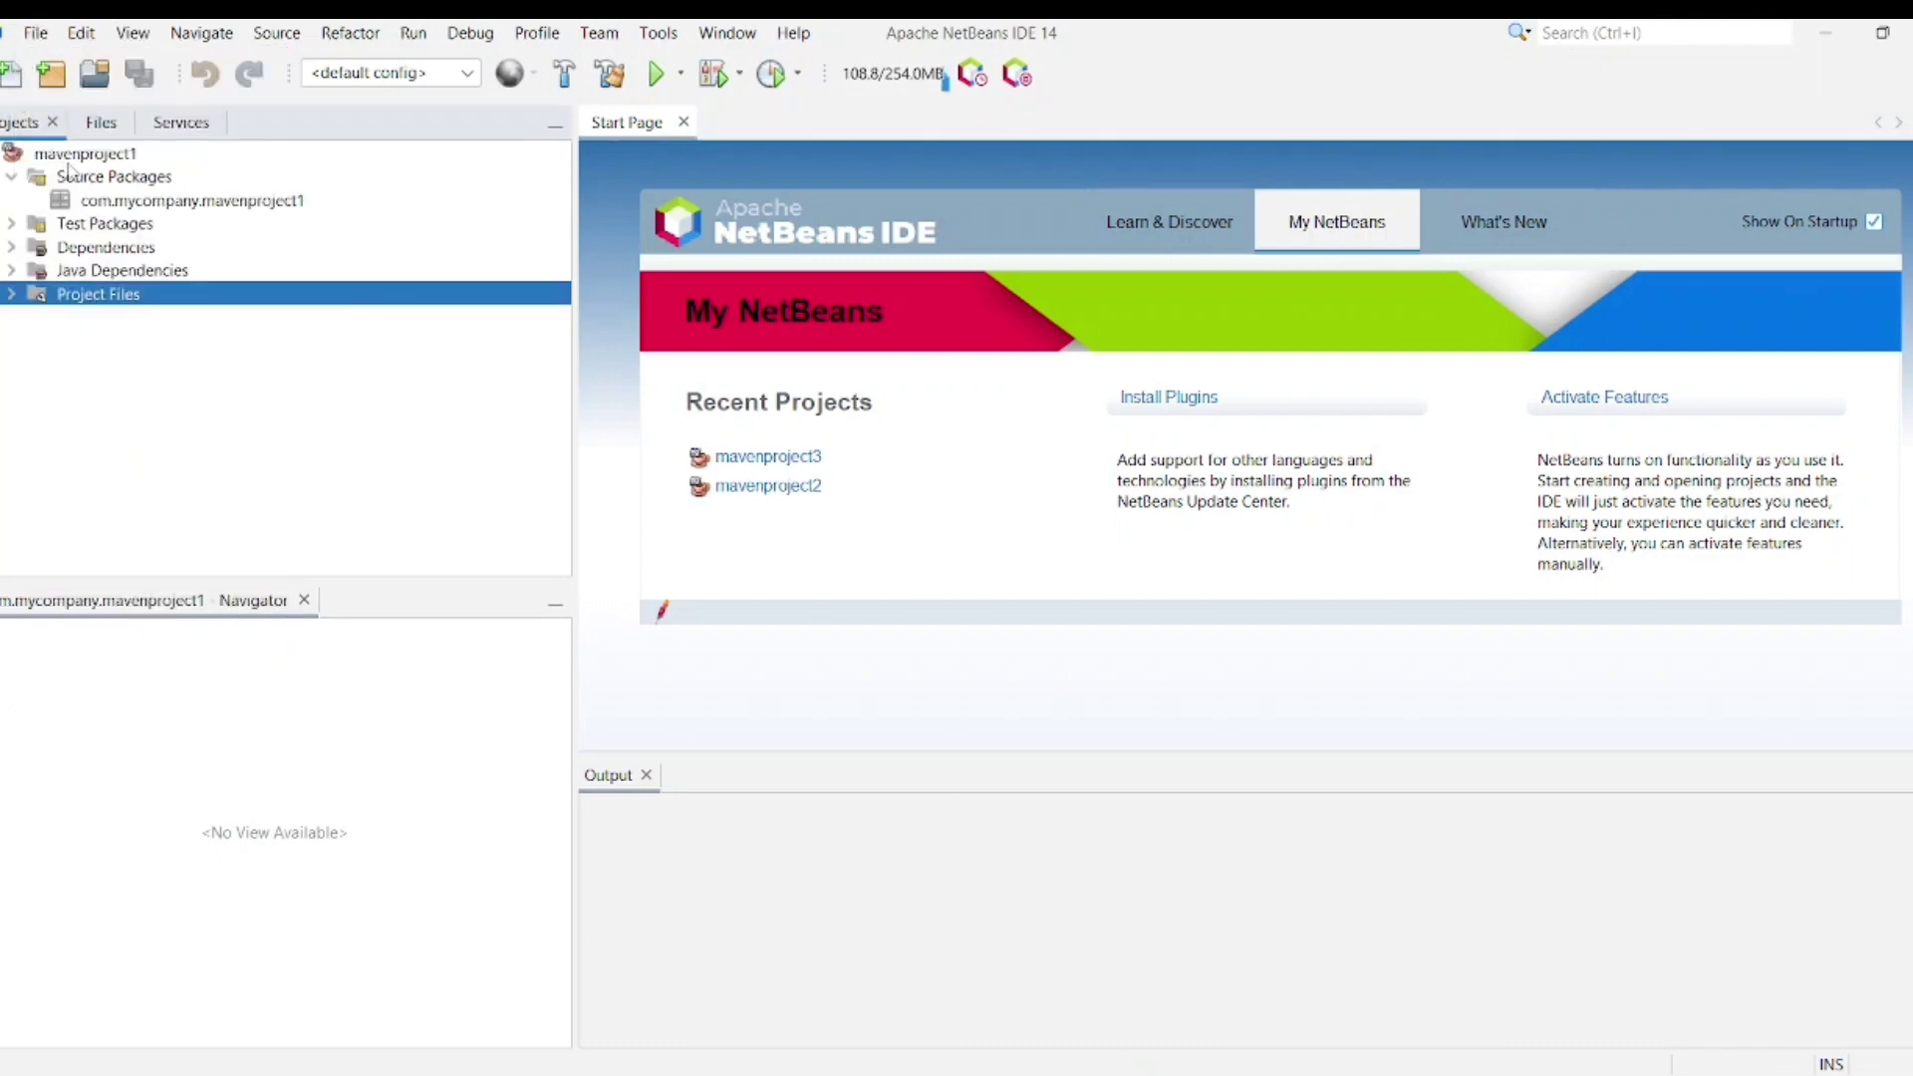
Create a Java main class named addition in the com.mycompany.mavenproject1 package of mavenproject1
click(136, 179)
click(135, 203)
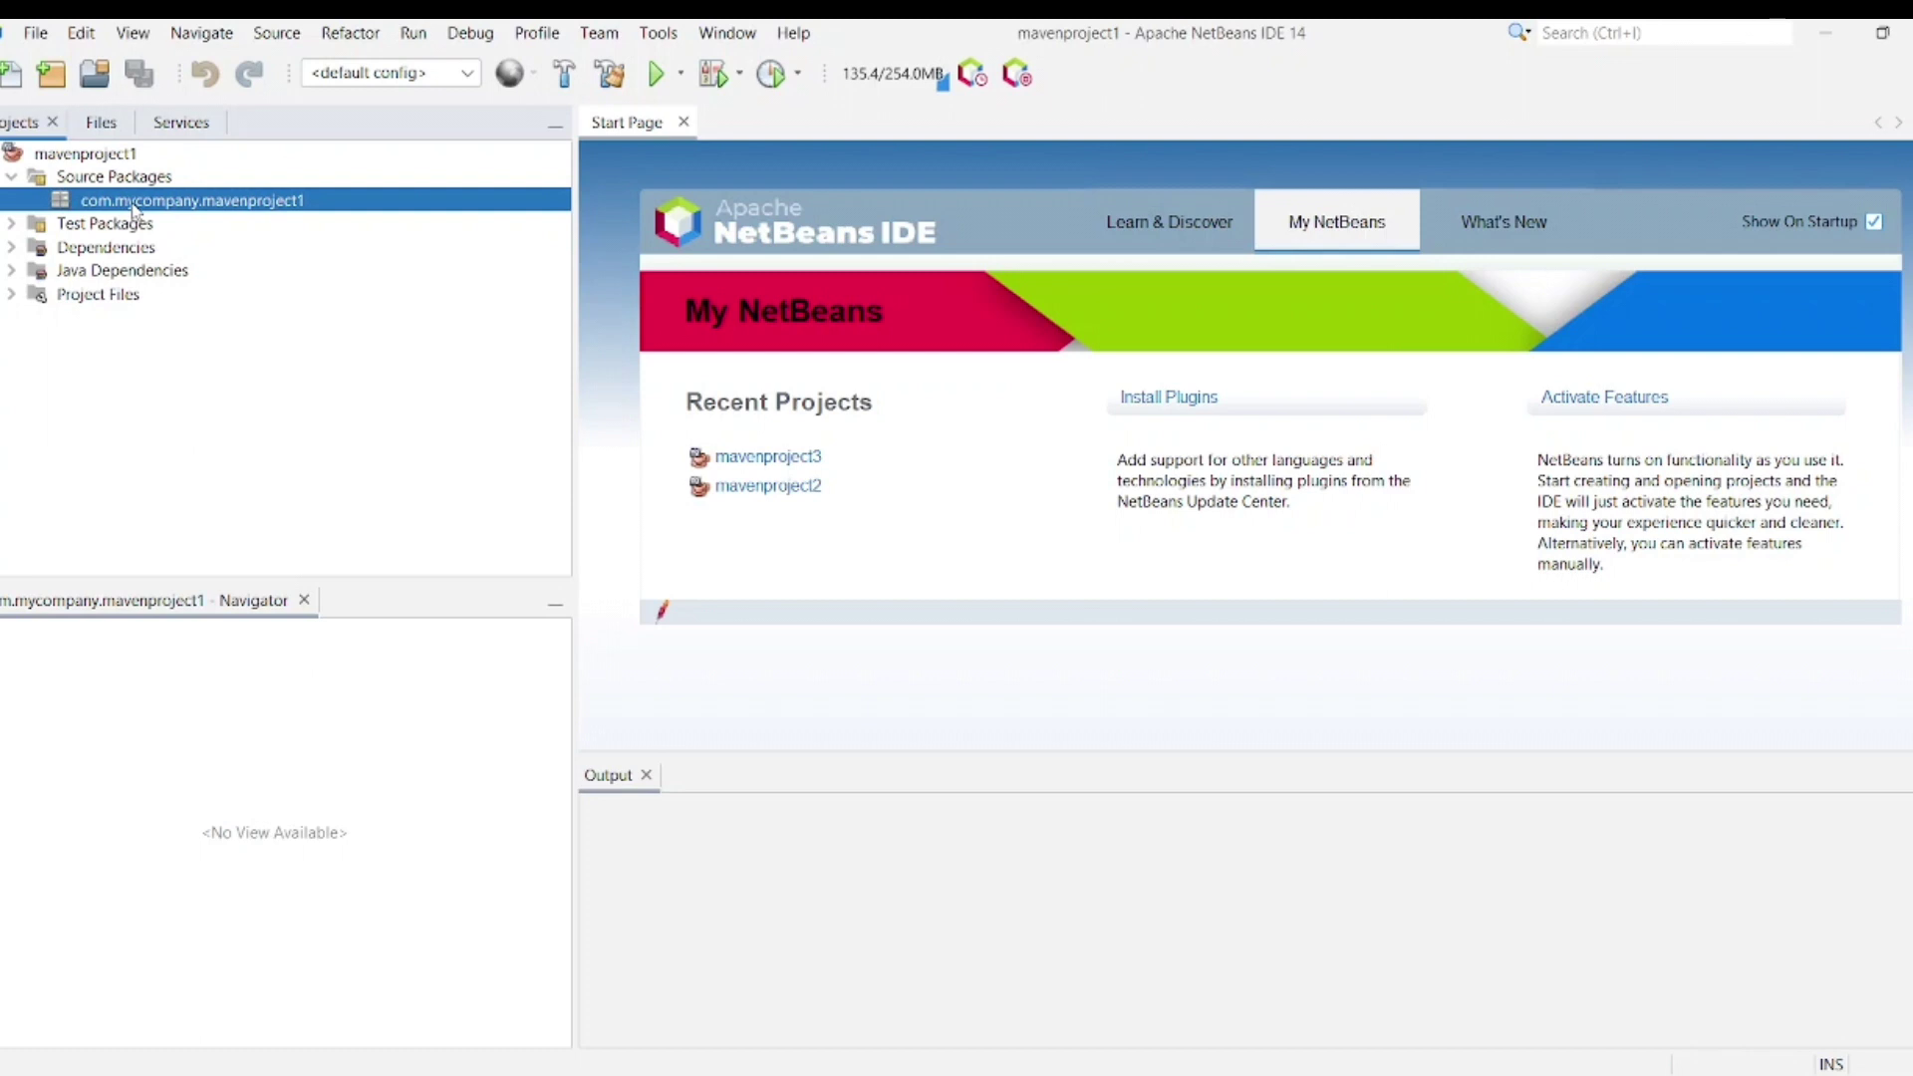
right_click(135, 210)
mouse_move(201, 227)
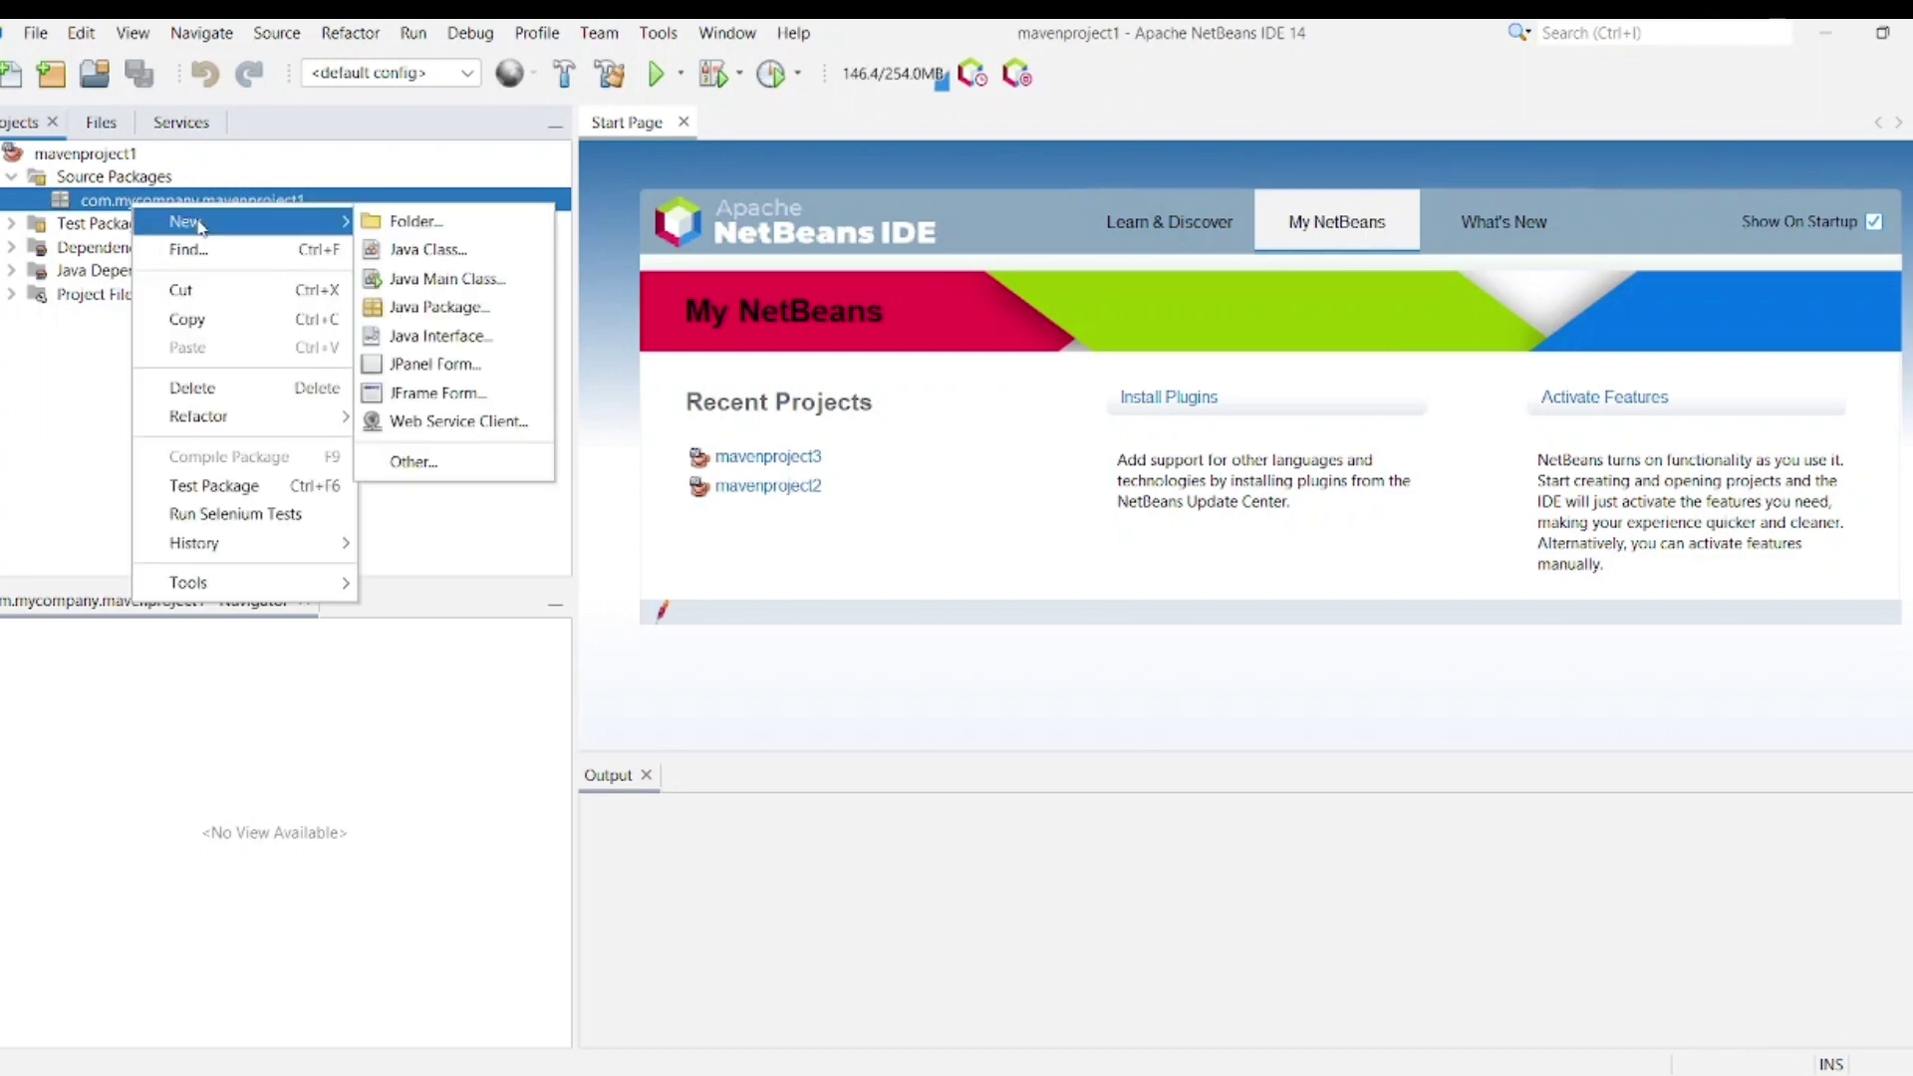
click(448, 279)
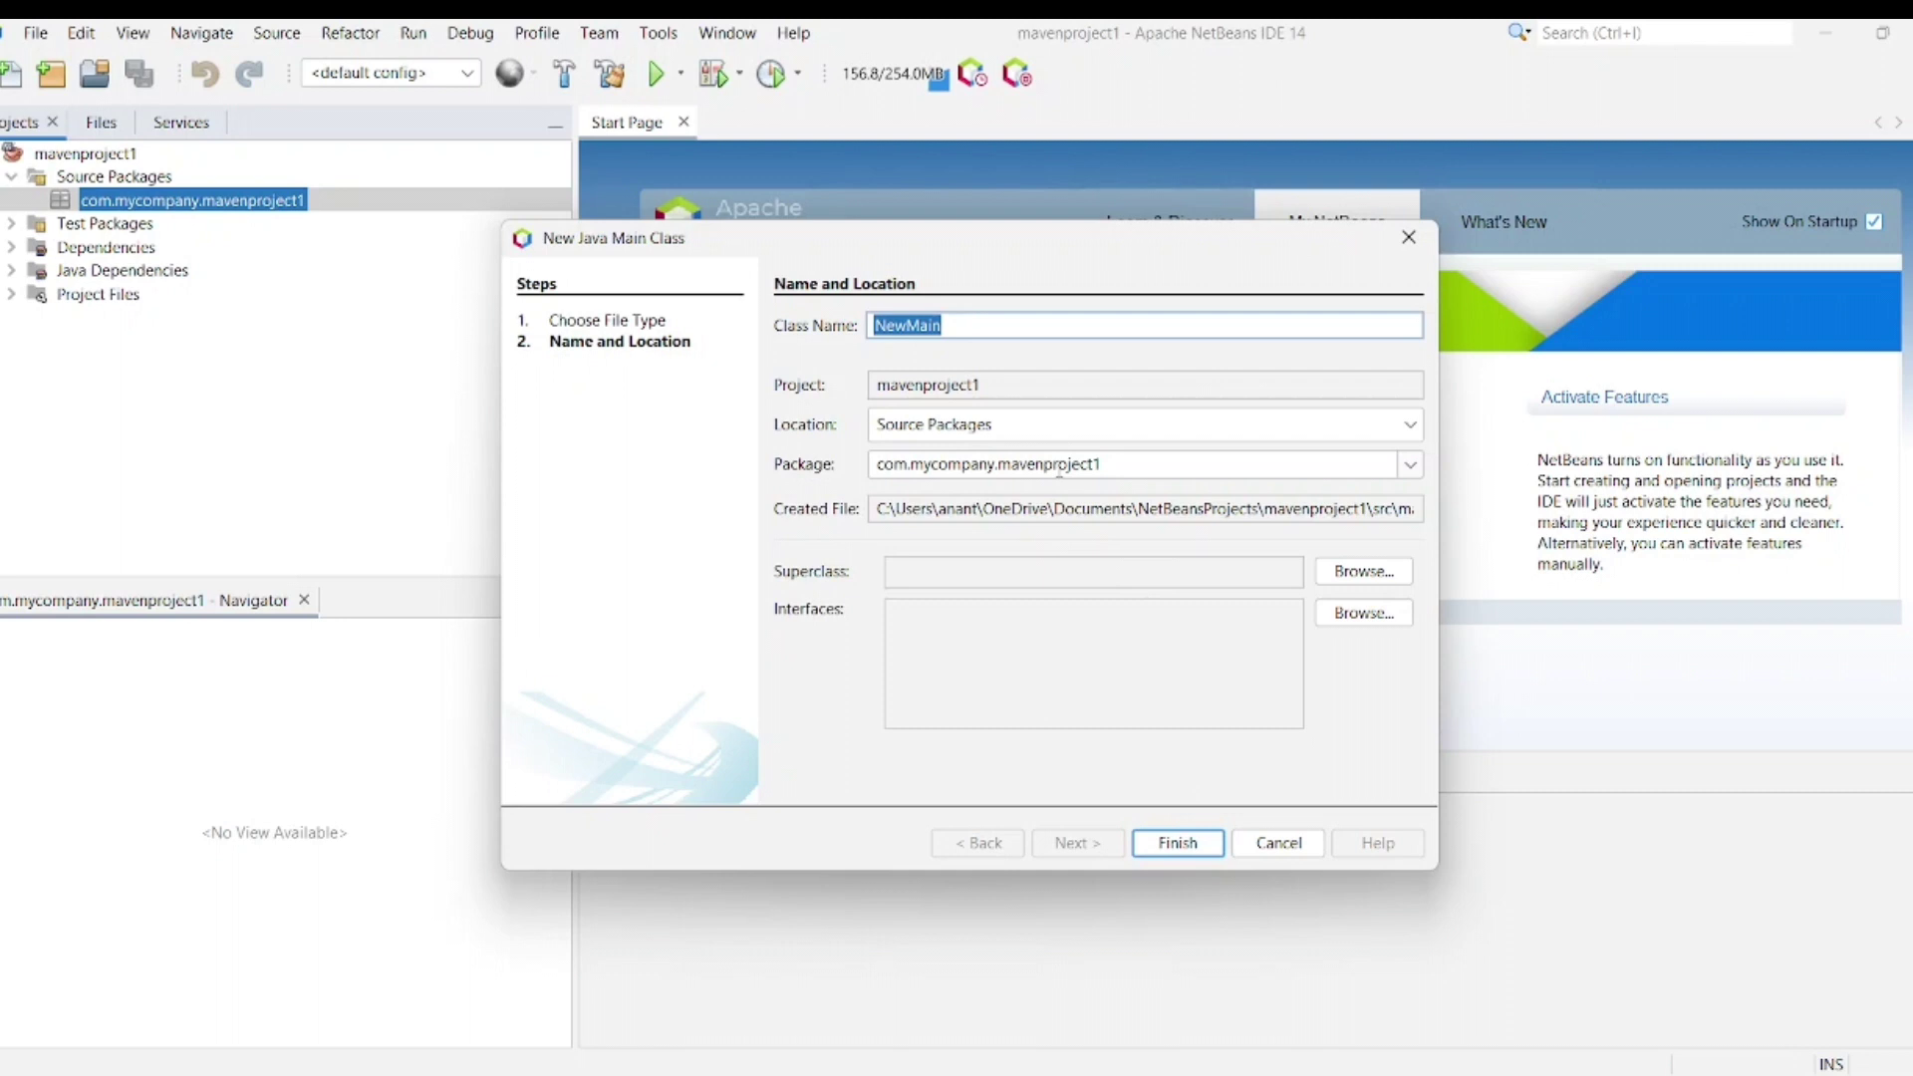
text(addition)
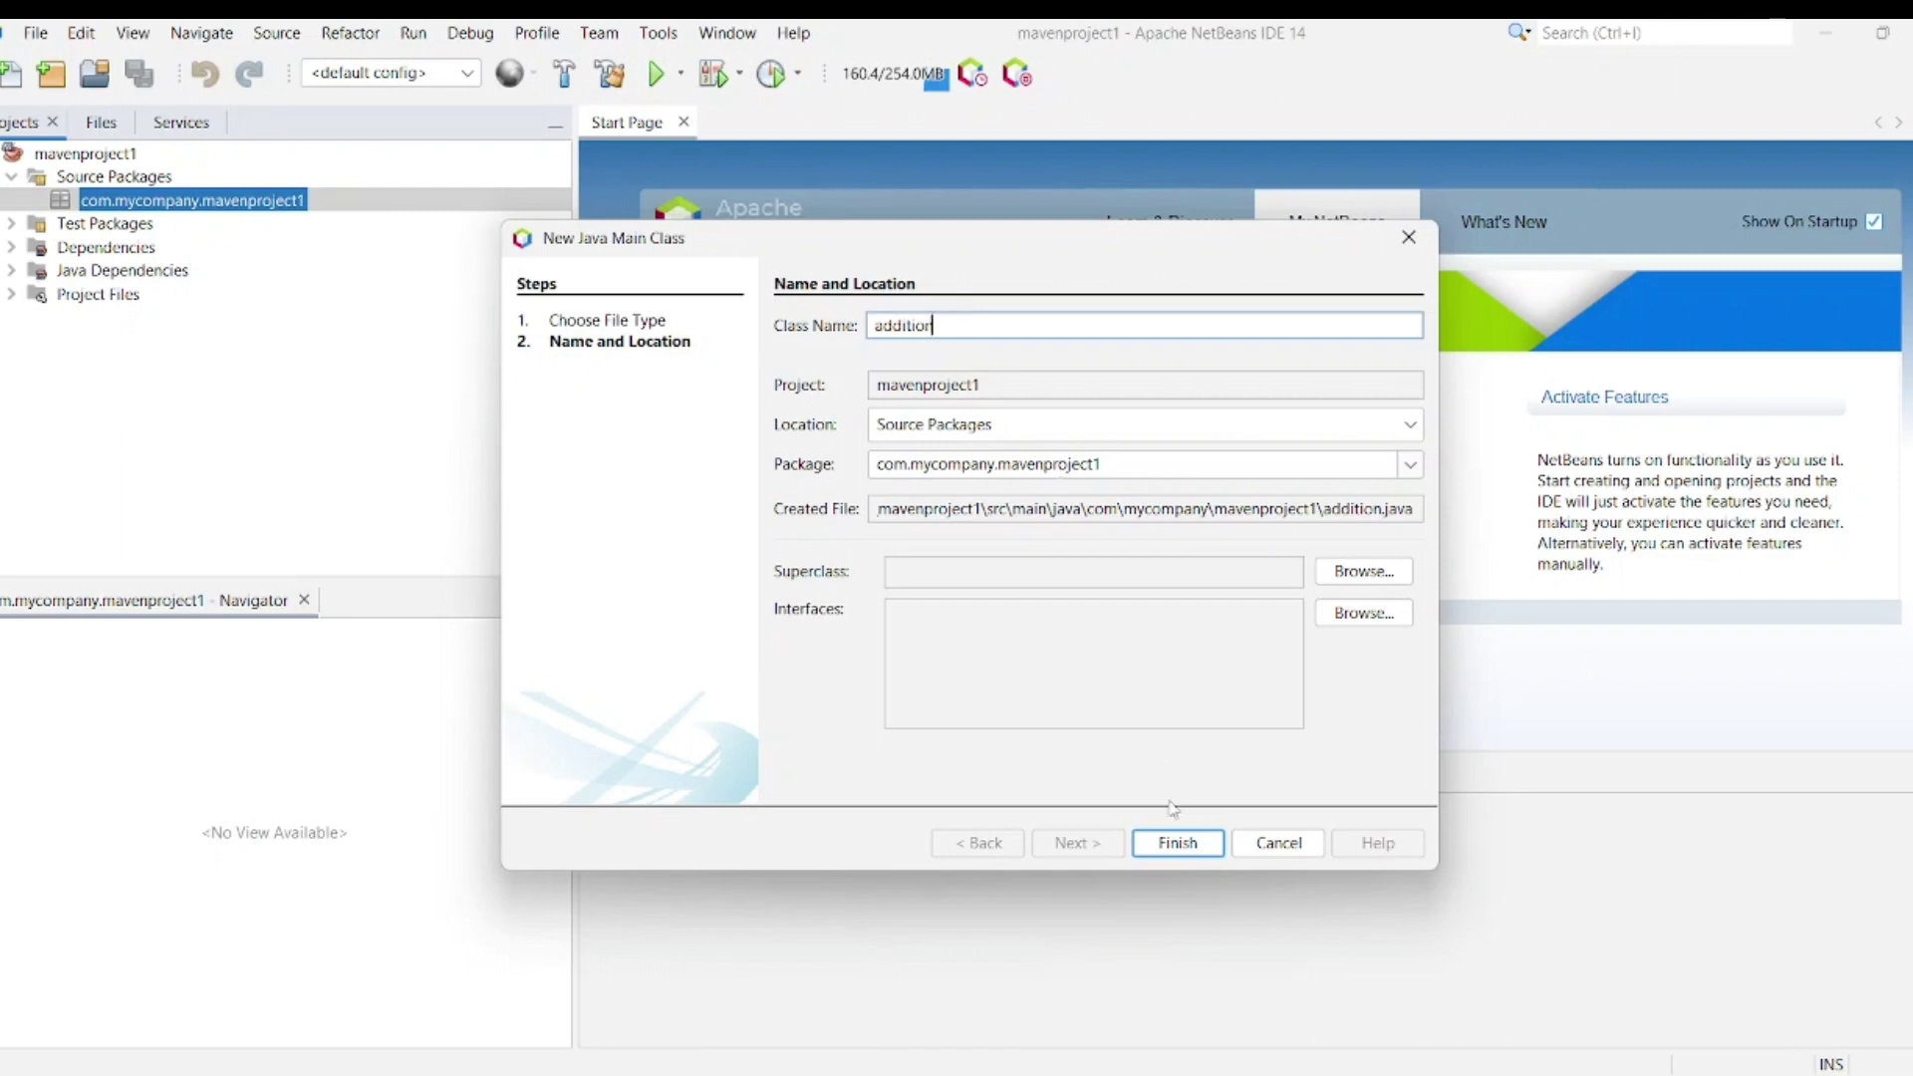
click(1163, 837)
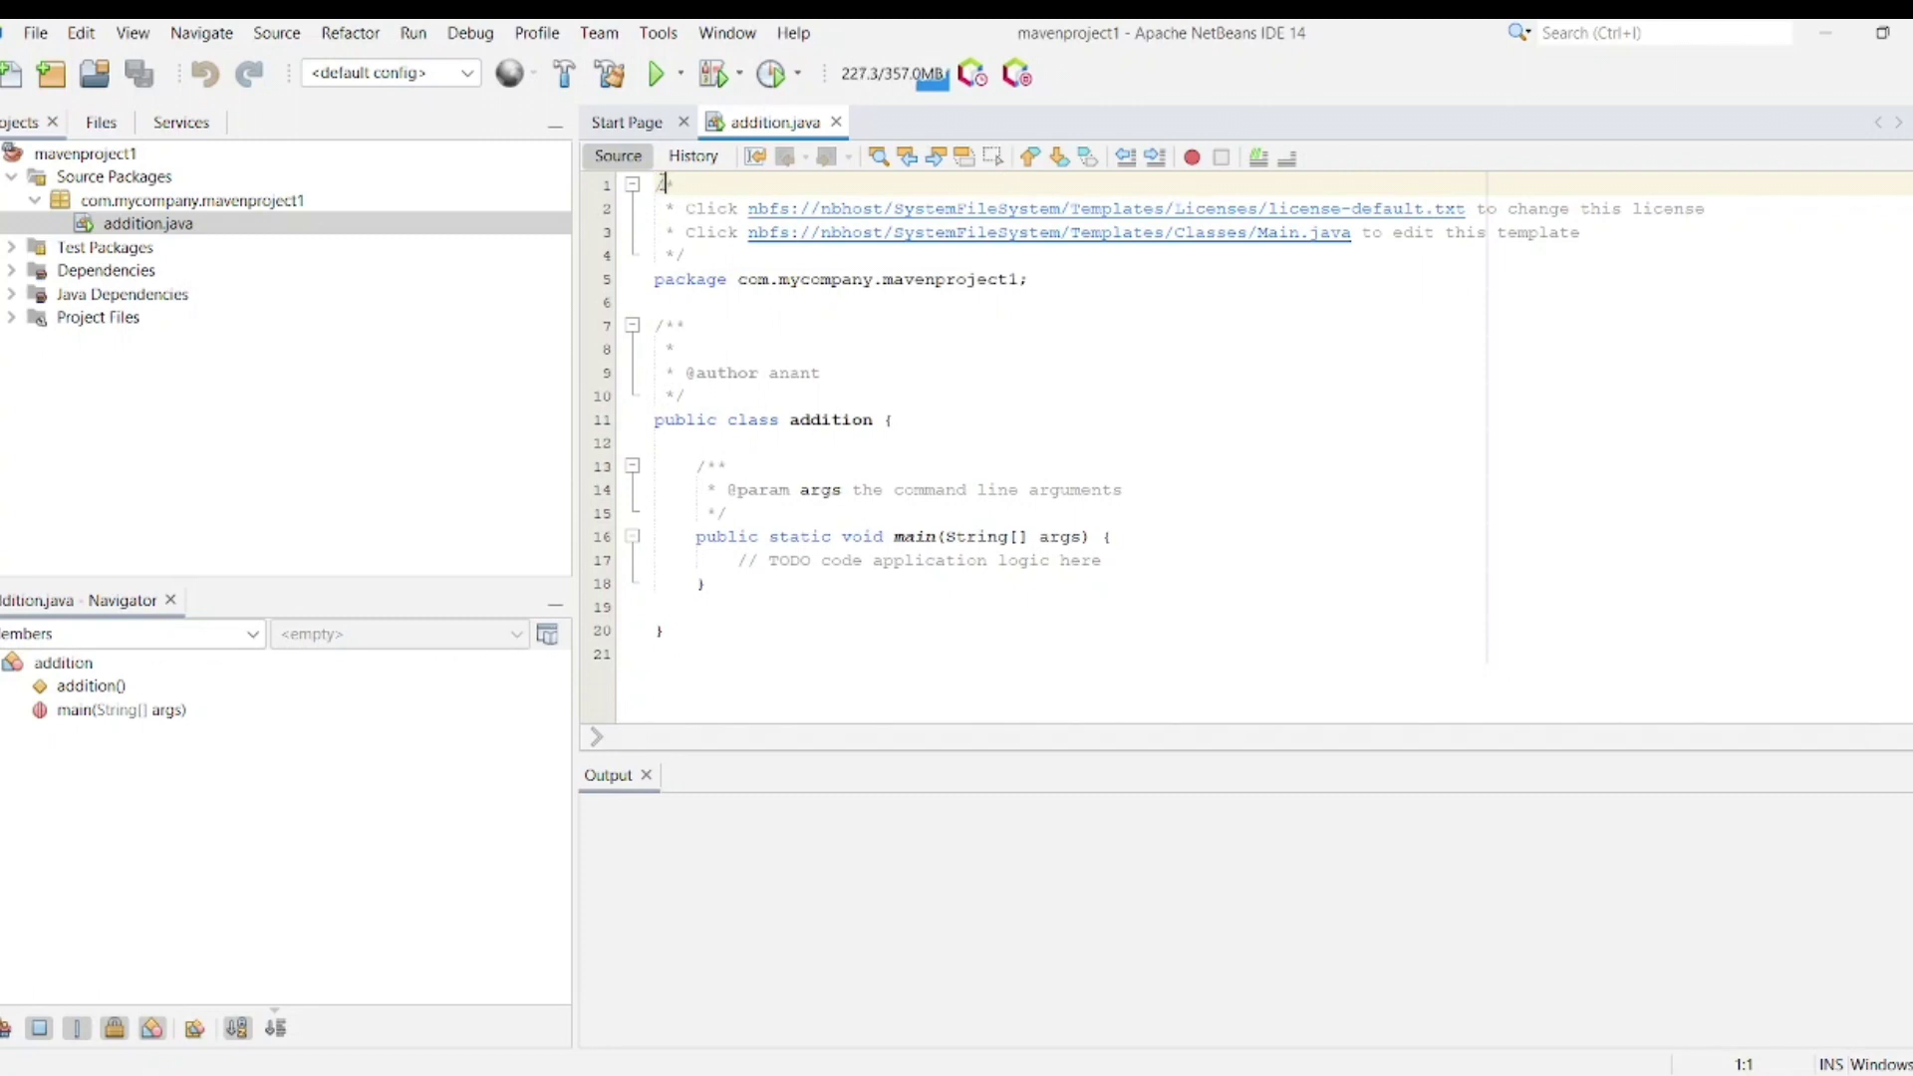
Delete the license template comment and the author comment block, and remove the line break before the package declaration in addition.java
drag(667, 184, 710, 249)
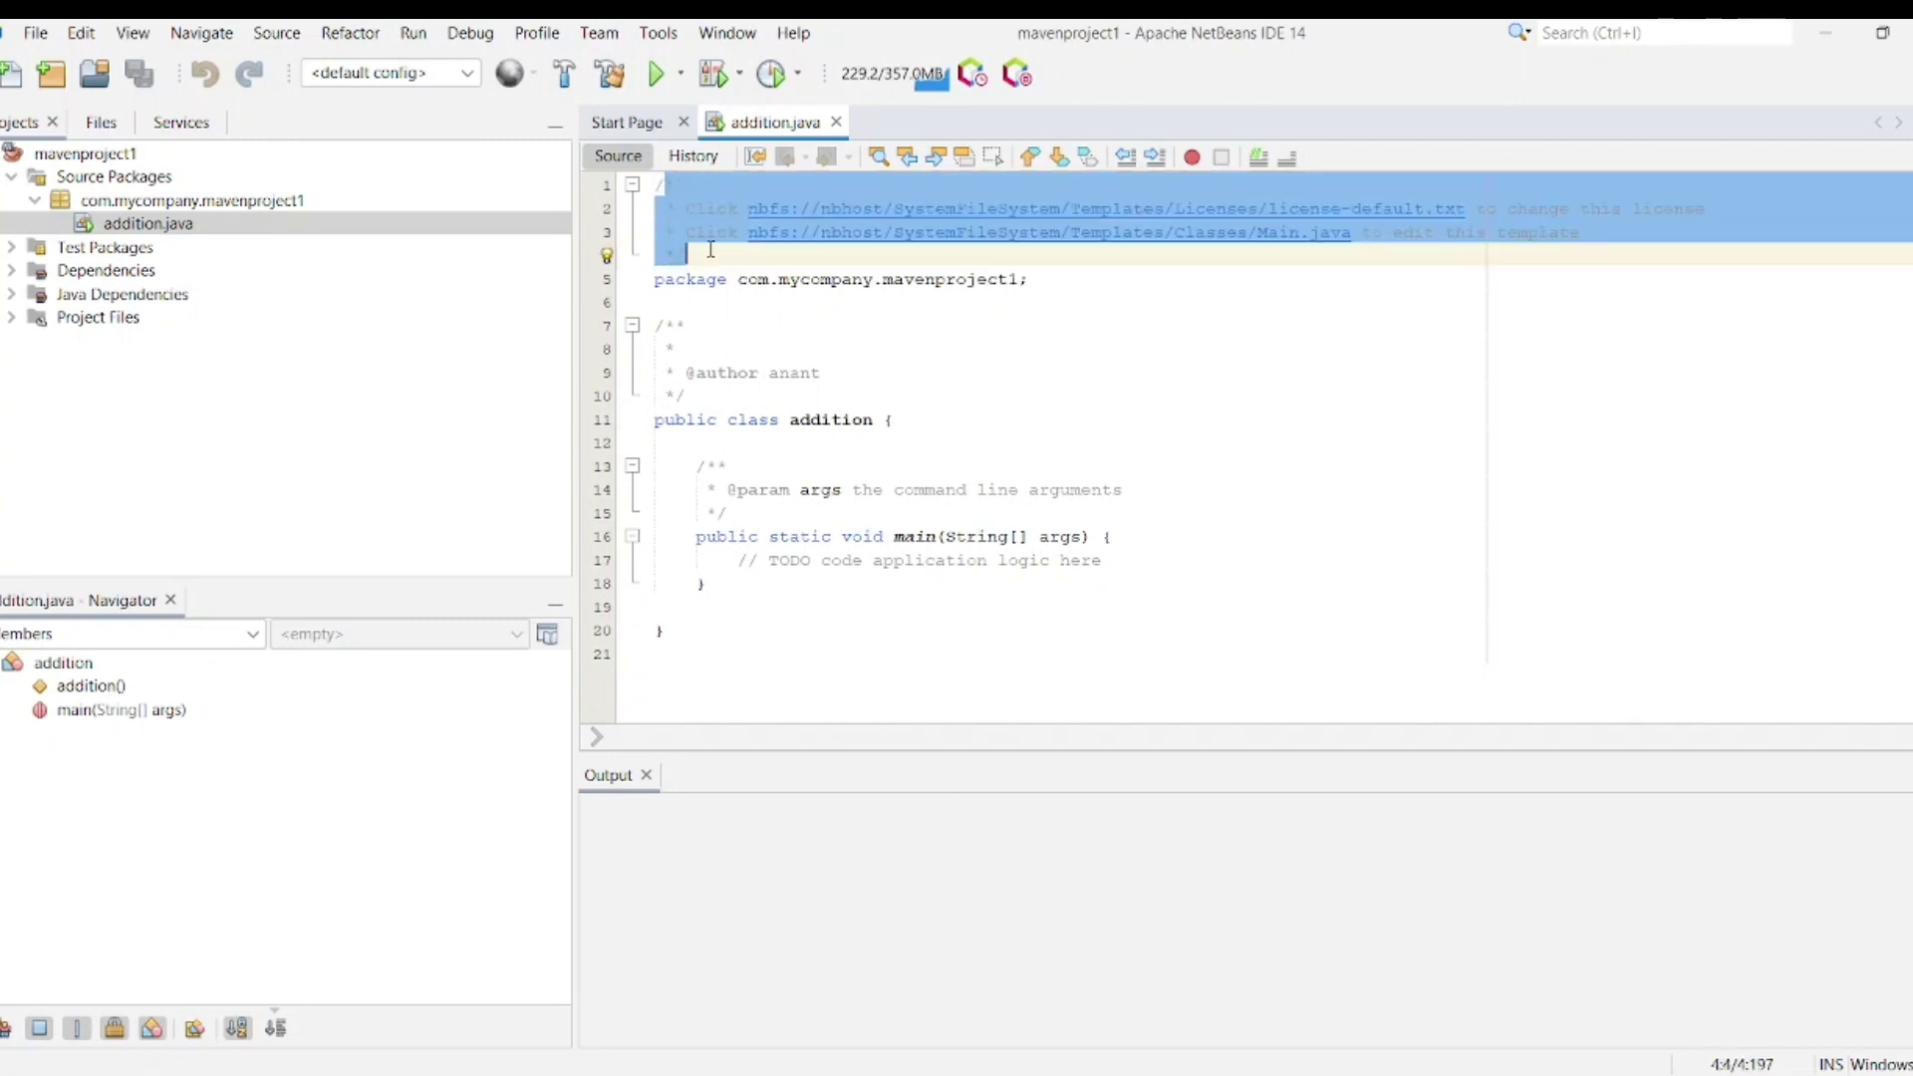
key(BackSpace)
drag(658, 250, 687, 325)
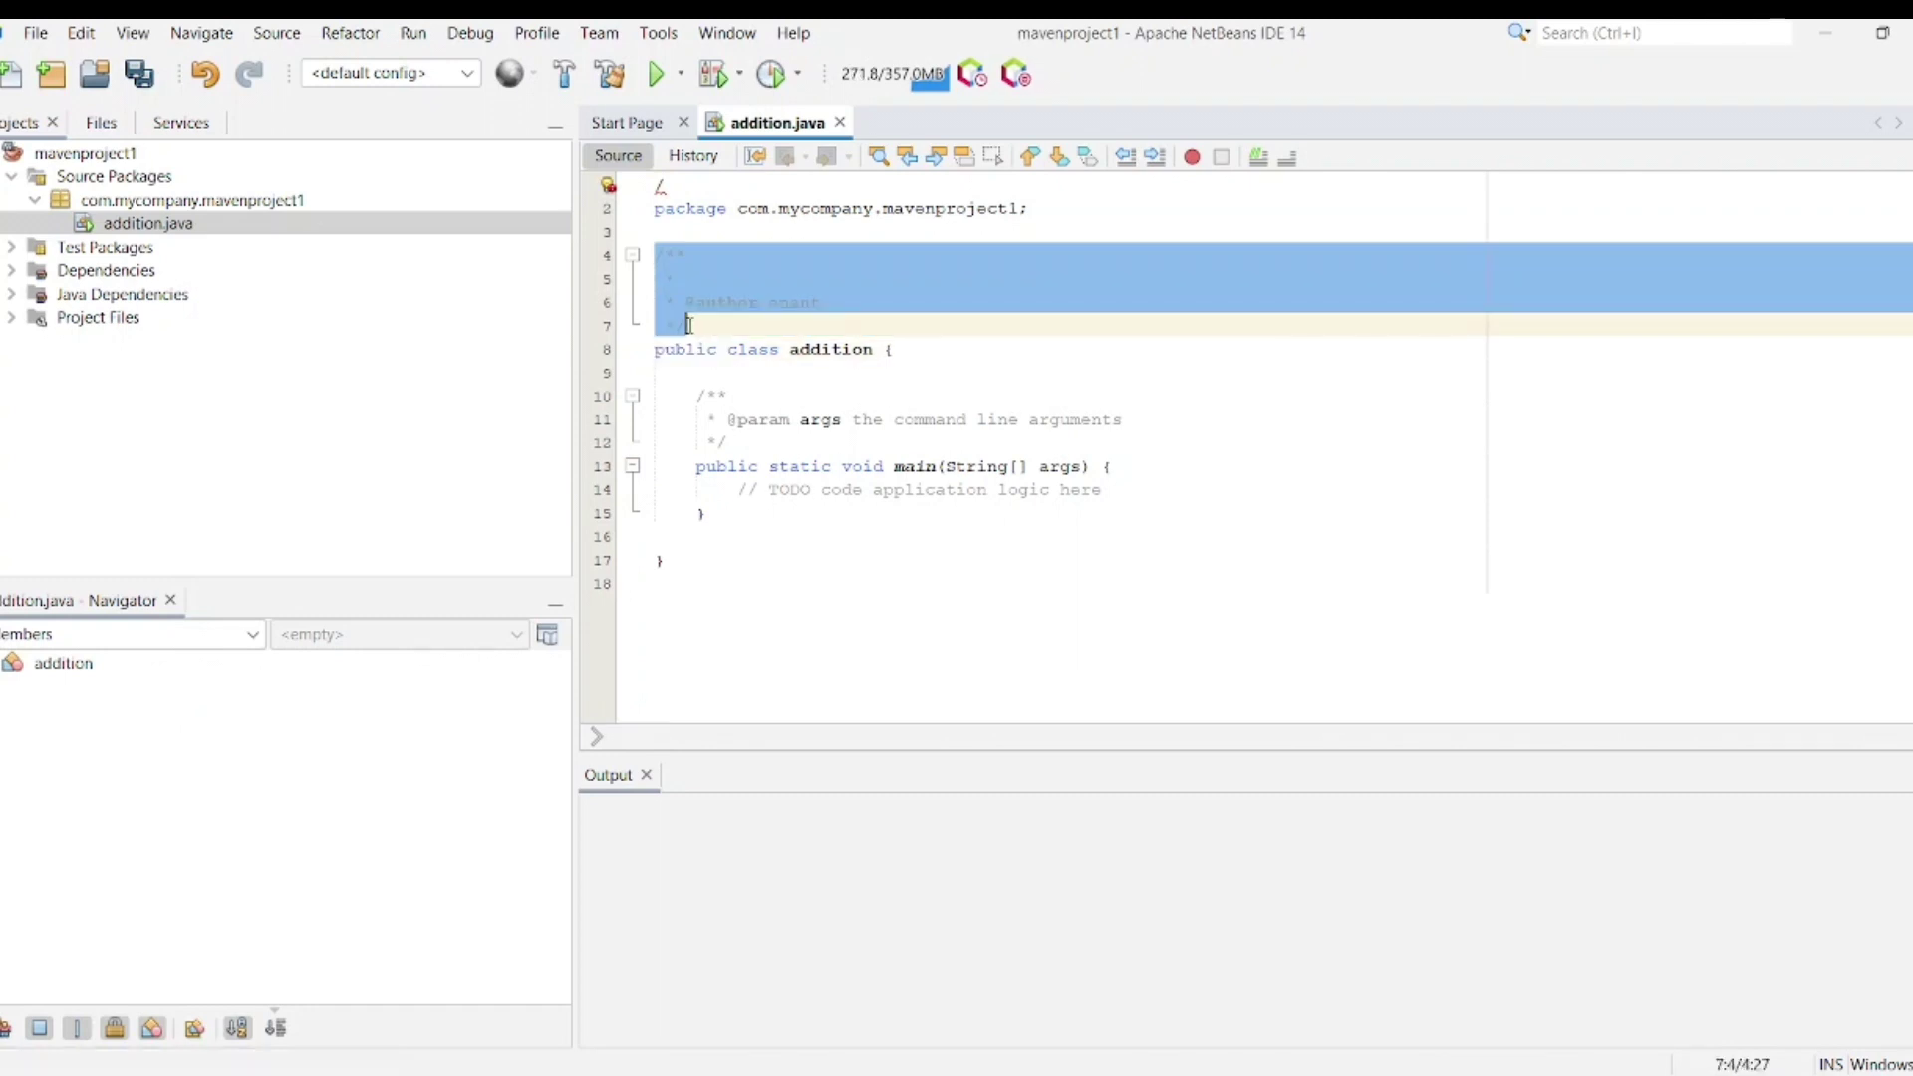
key(BackSpace)
click(675, 185)
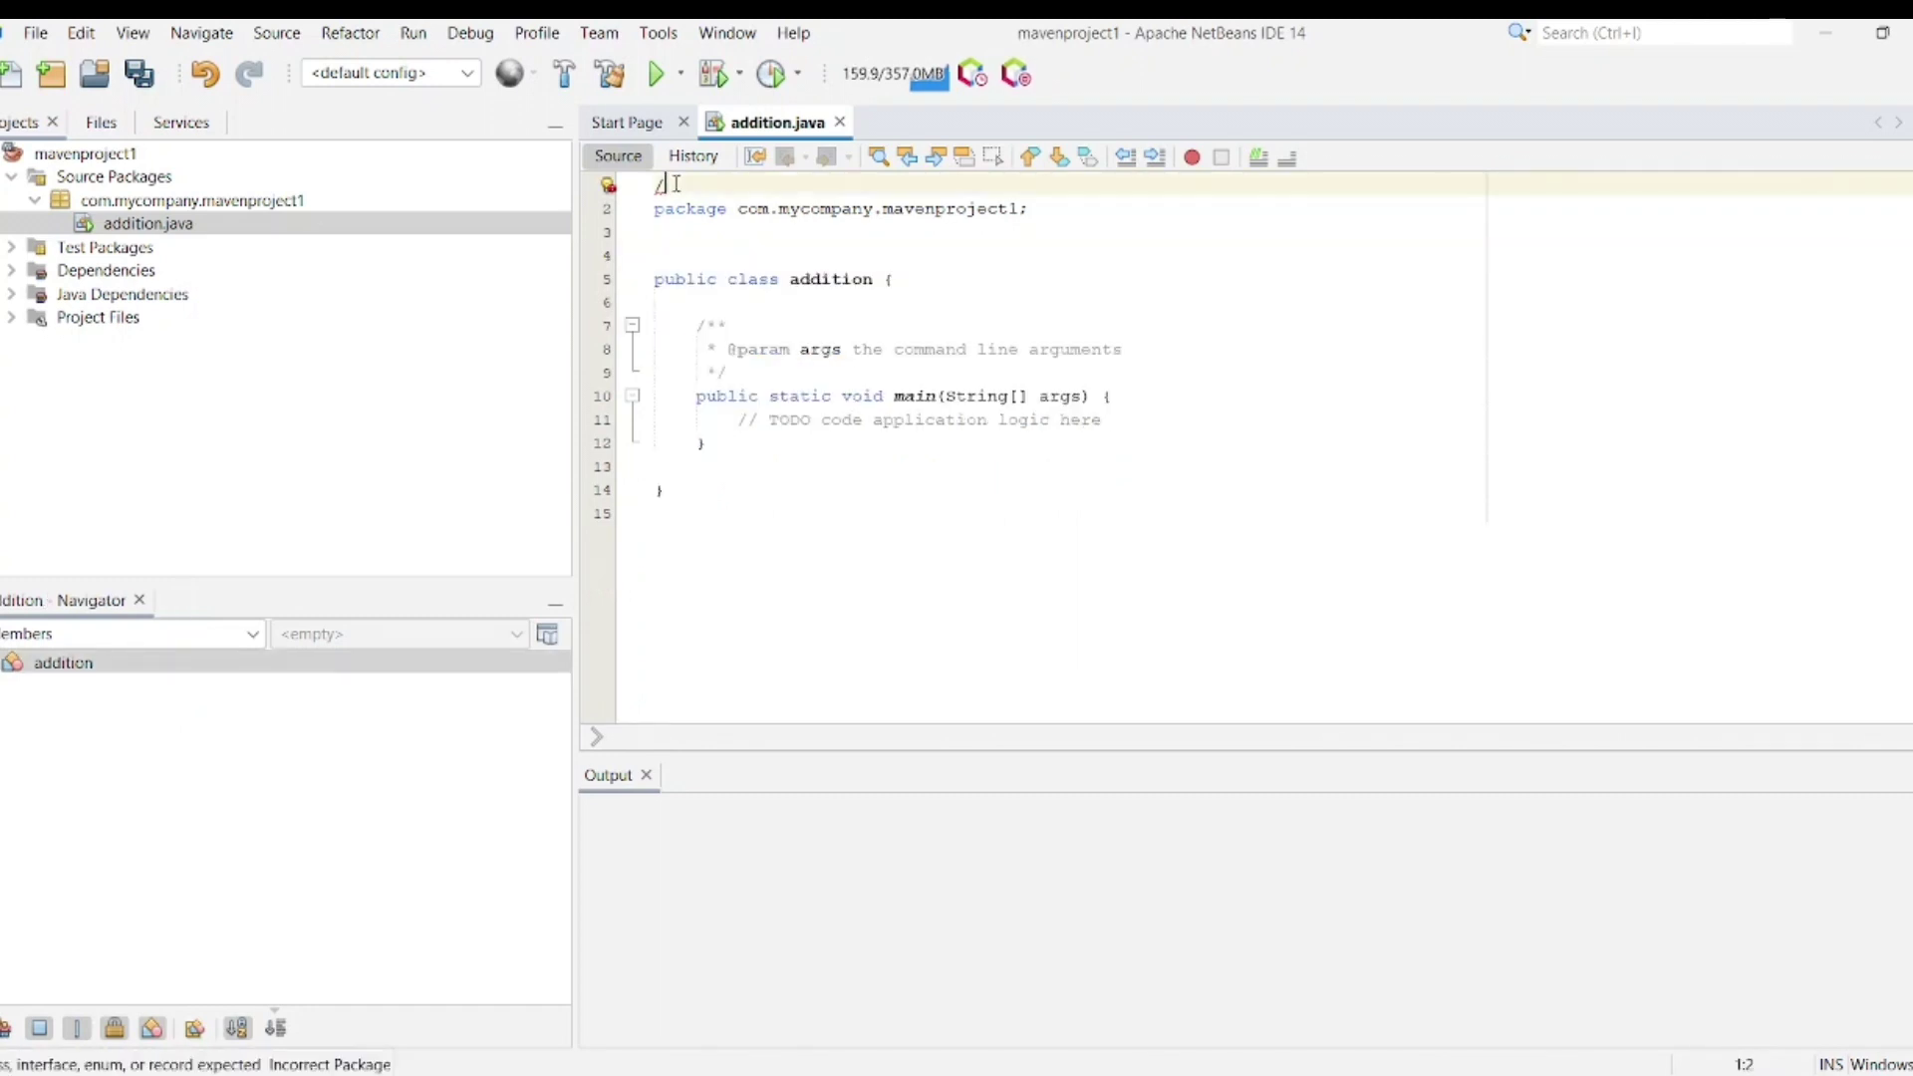
key(Delete)
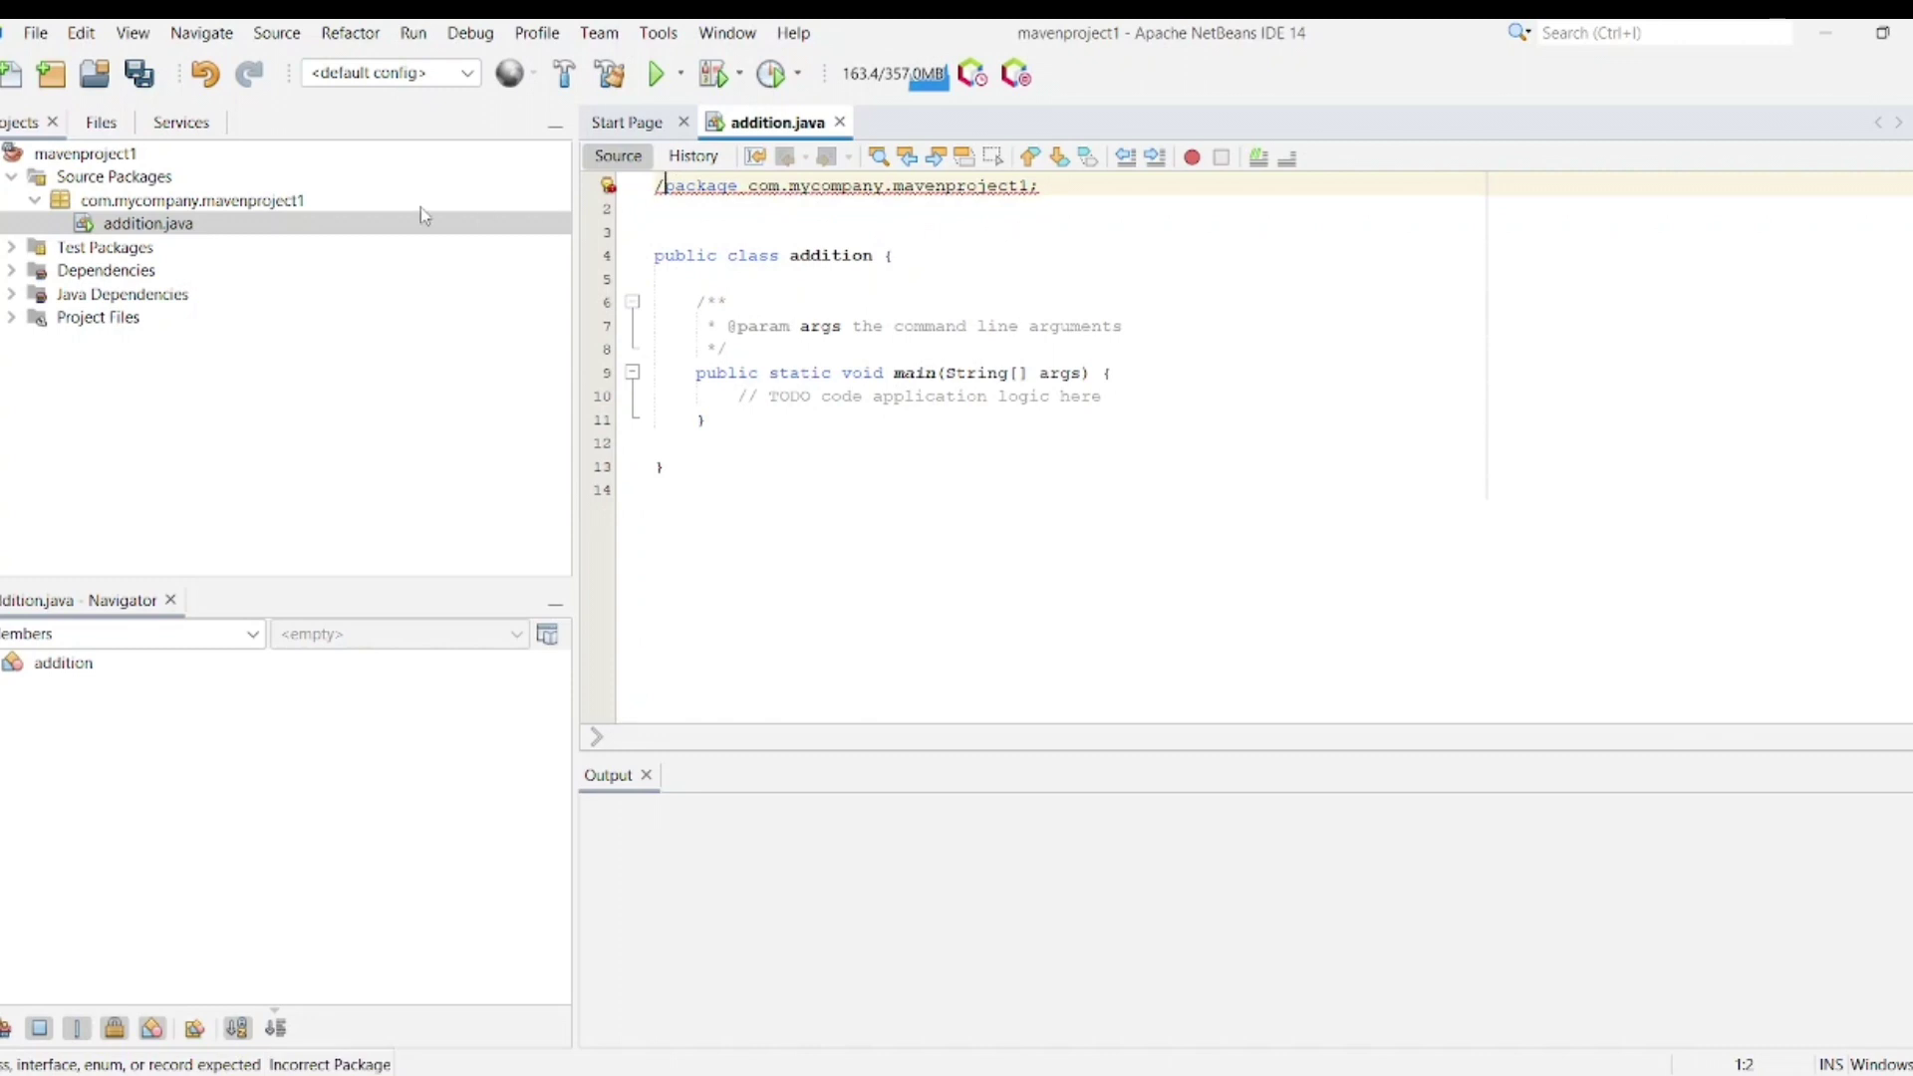
click(35, 33)
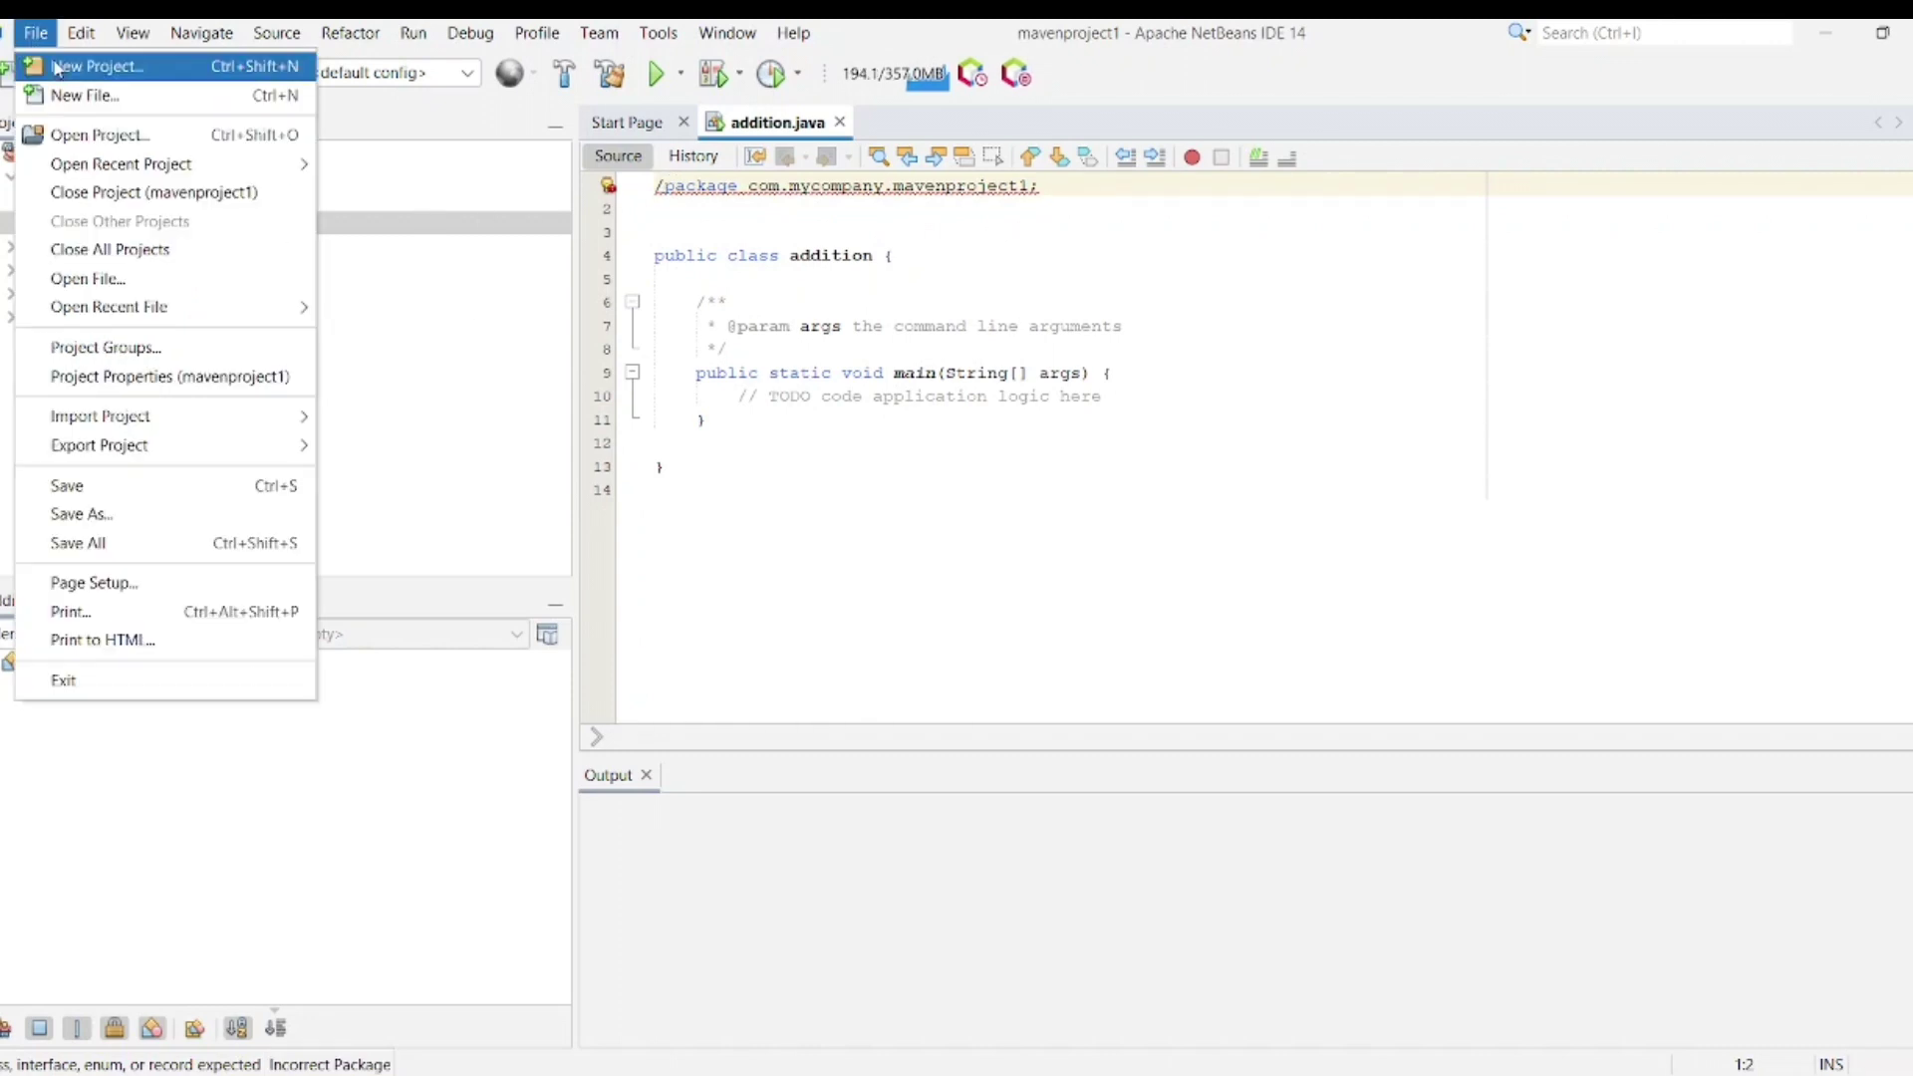
click(455, 296)
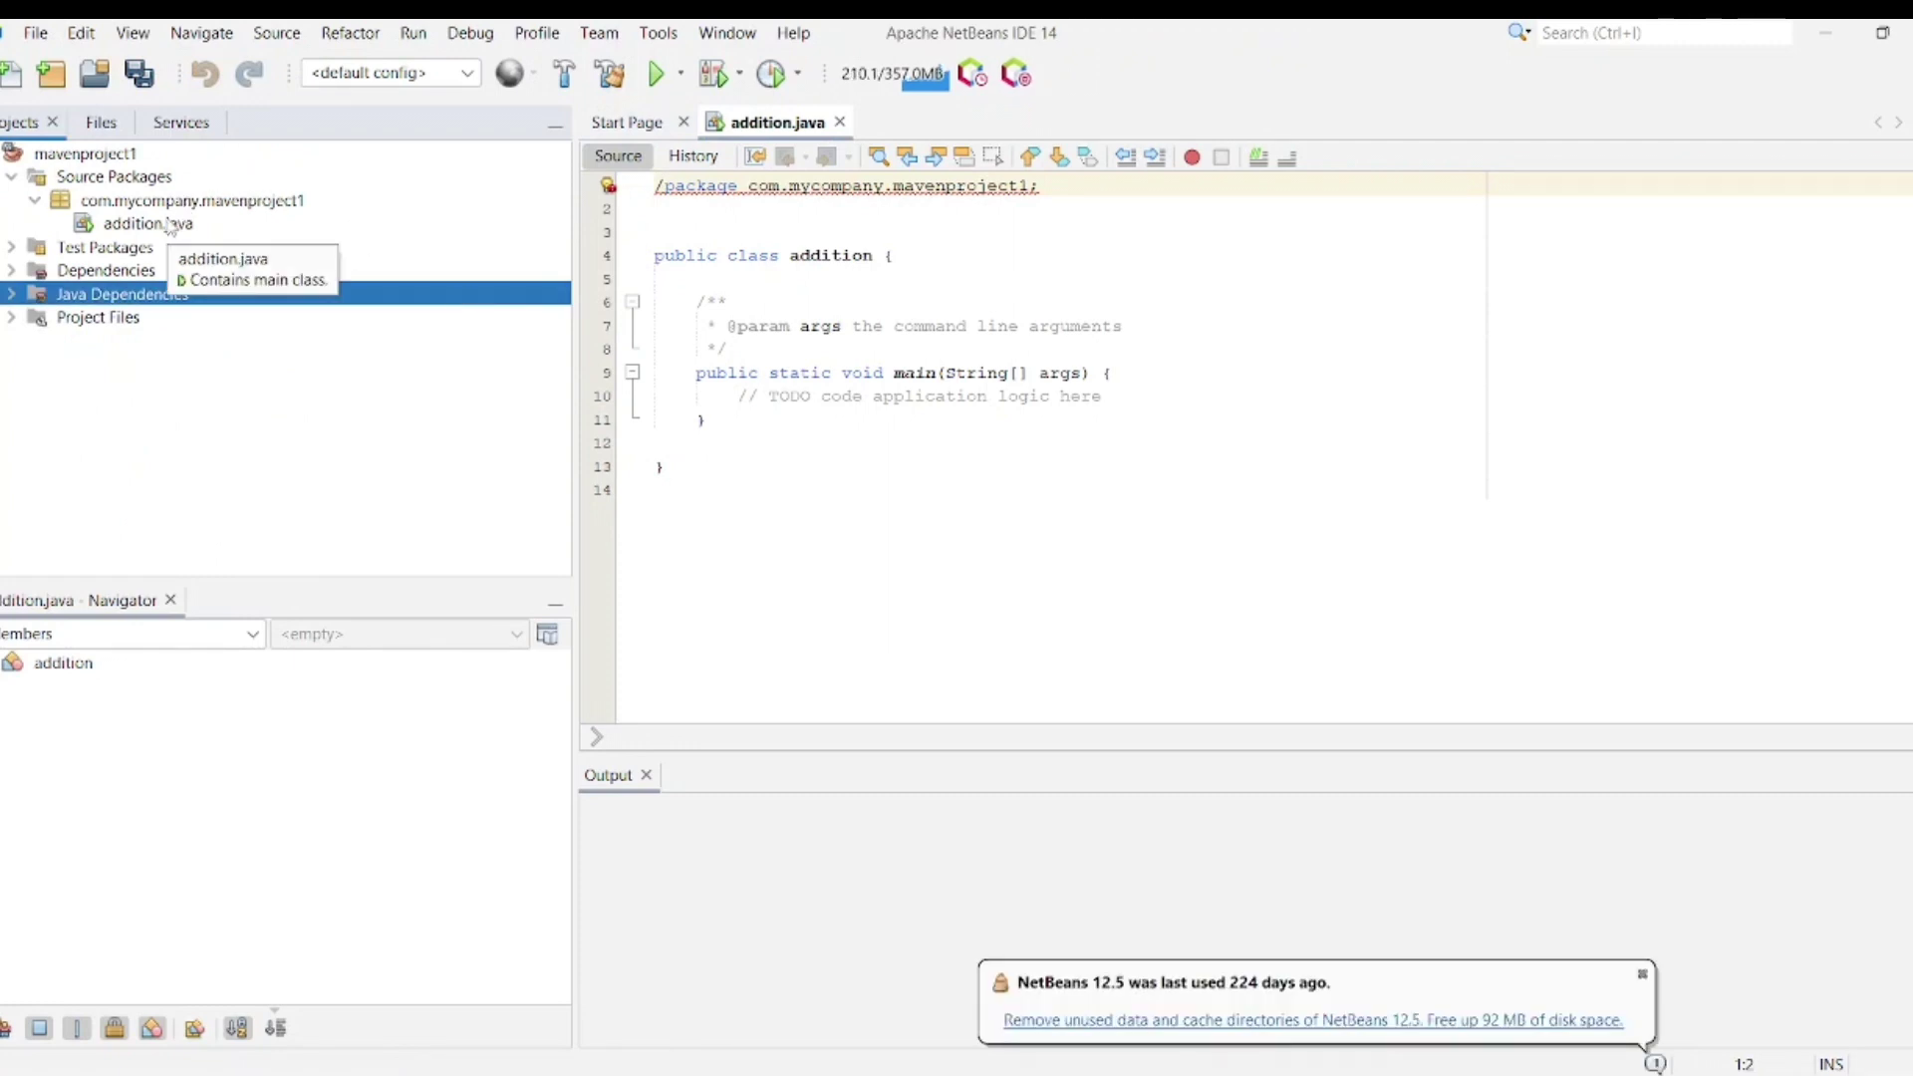
click(193, 223)
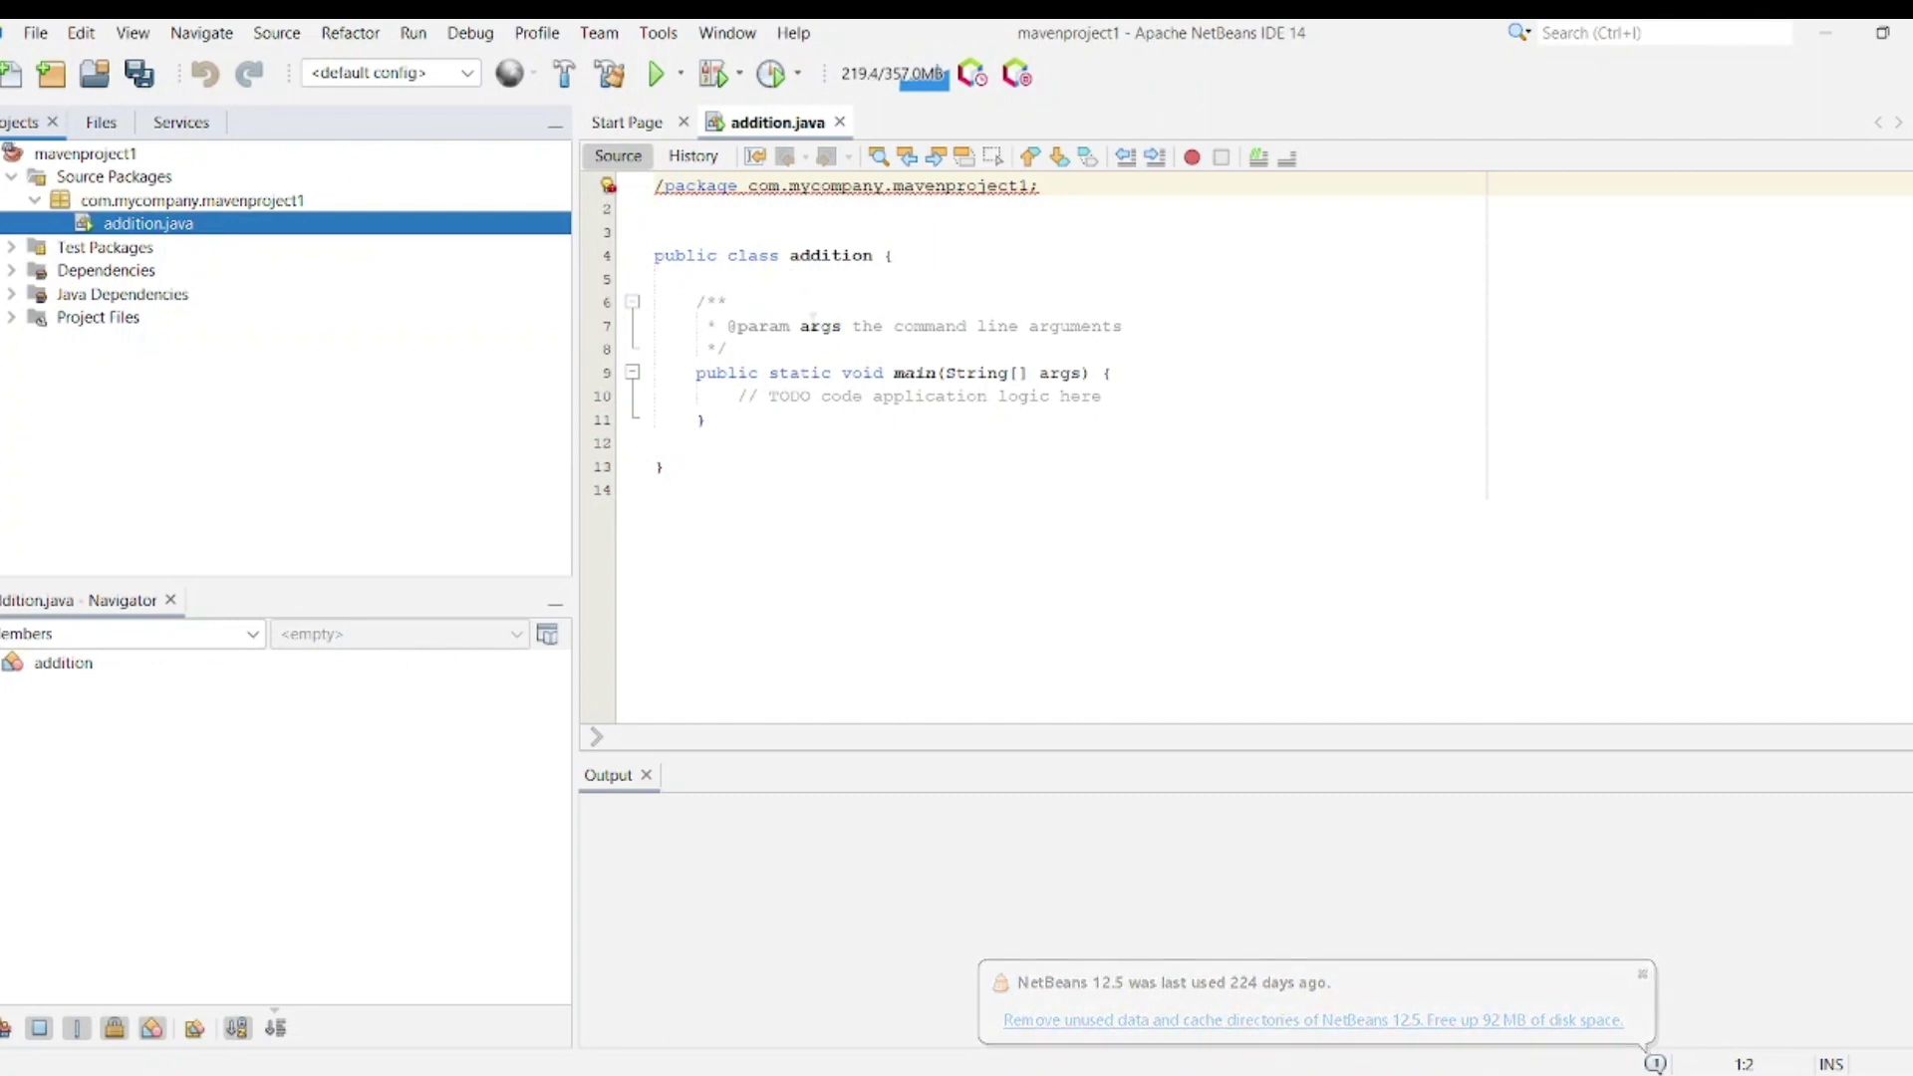
click(759, 340)
key(BackSpace)
key(BackSpace)
key(BackSpace)
key(BackSpace)
key(BackSpace)
key(BackSpace)
key(BackSpace)
key(BackSpace)
key(BackSpace)
key(BackSpace)
key(BackSpace)
key(BackSpace)
key(BackSpace)
key(BackSpace)
key(BackSpace)
key(BackSpace)
key(BackSpace)
key(BackSpace)
key(BackSpace)
key(BackSpace)
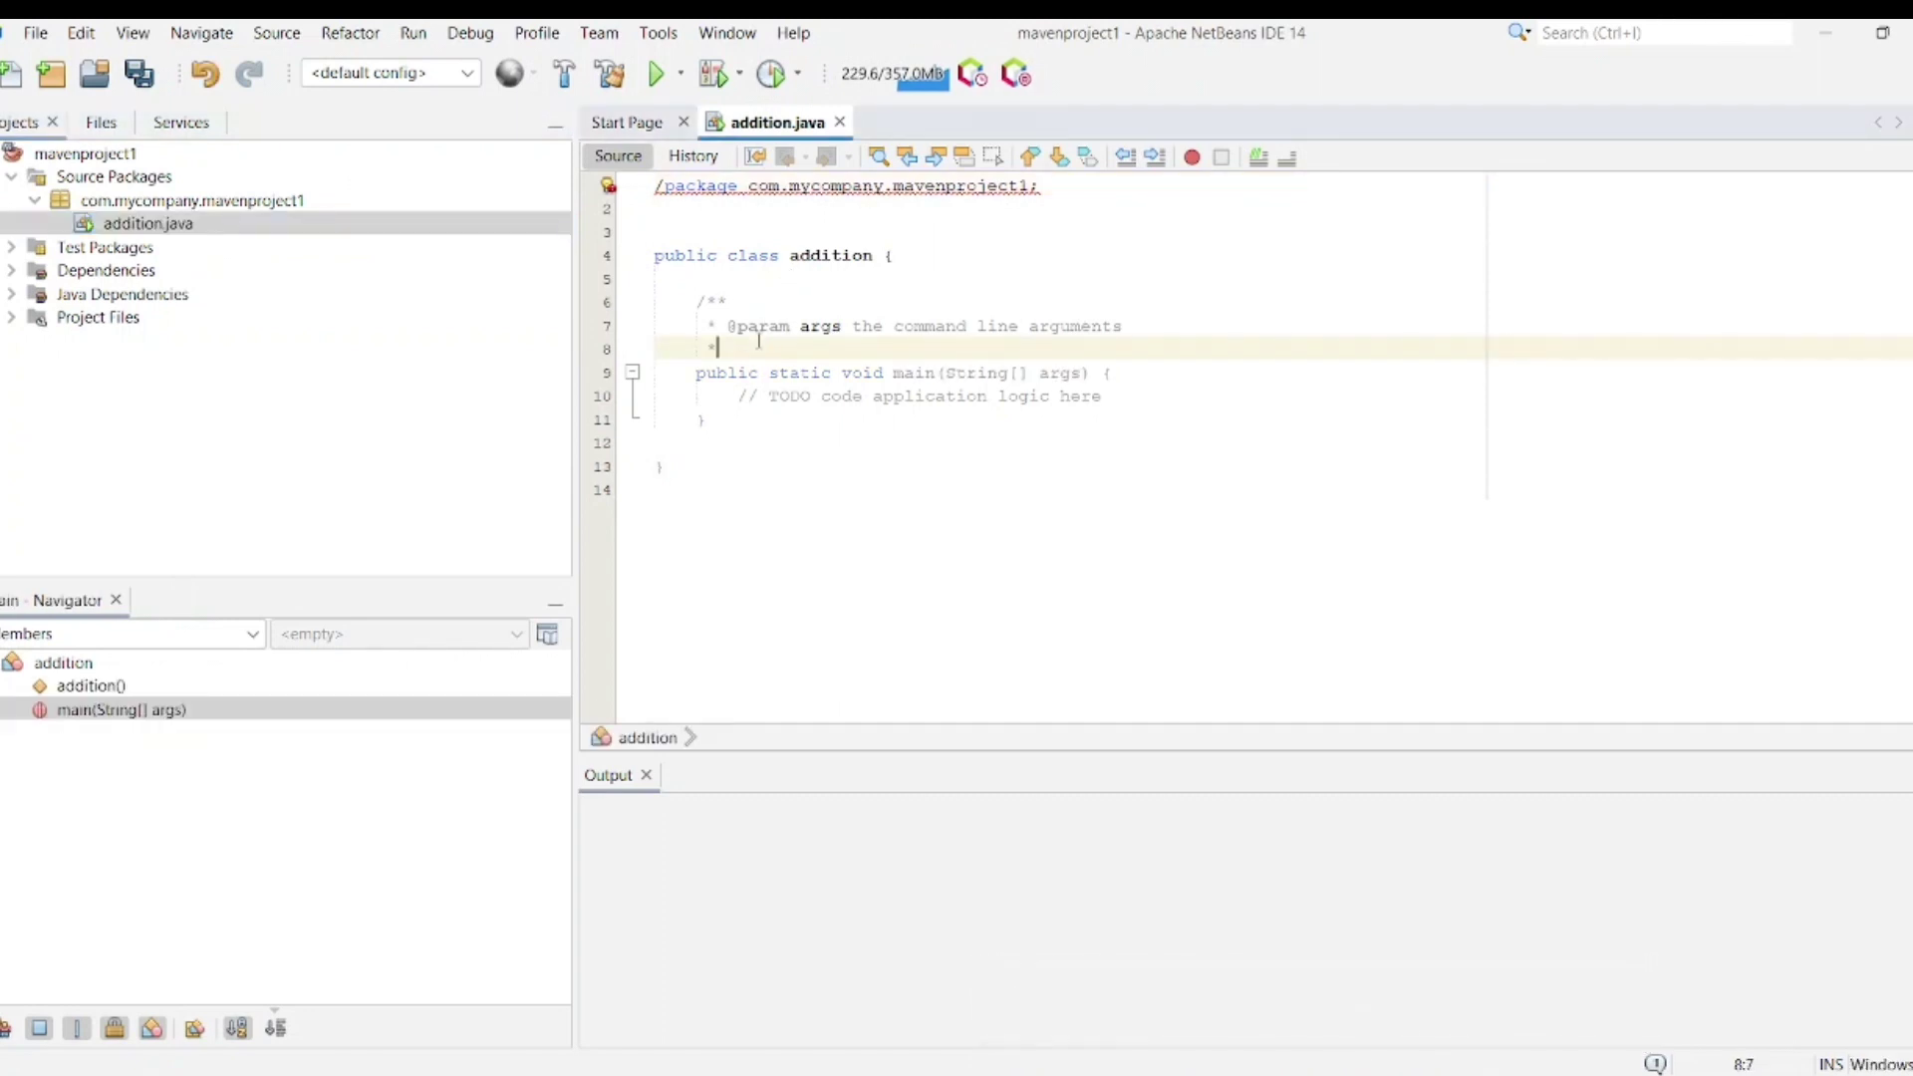
key(BackSpace)
key(BackSpace)
key(BackSpace)
key(BackSpace)
key(BackSpace)
key(BackSpace)
key(BackSpace)
key(BackSpace)
key(BackSpace)
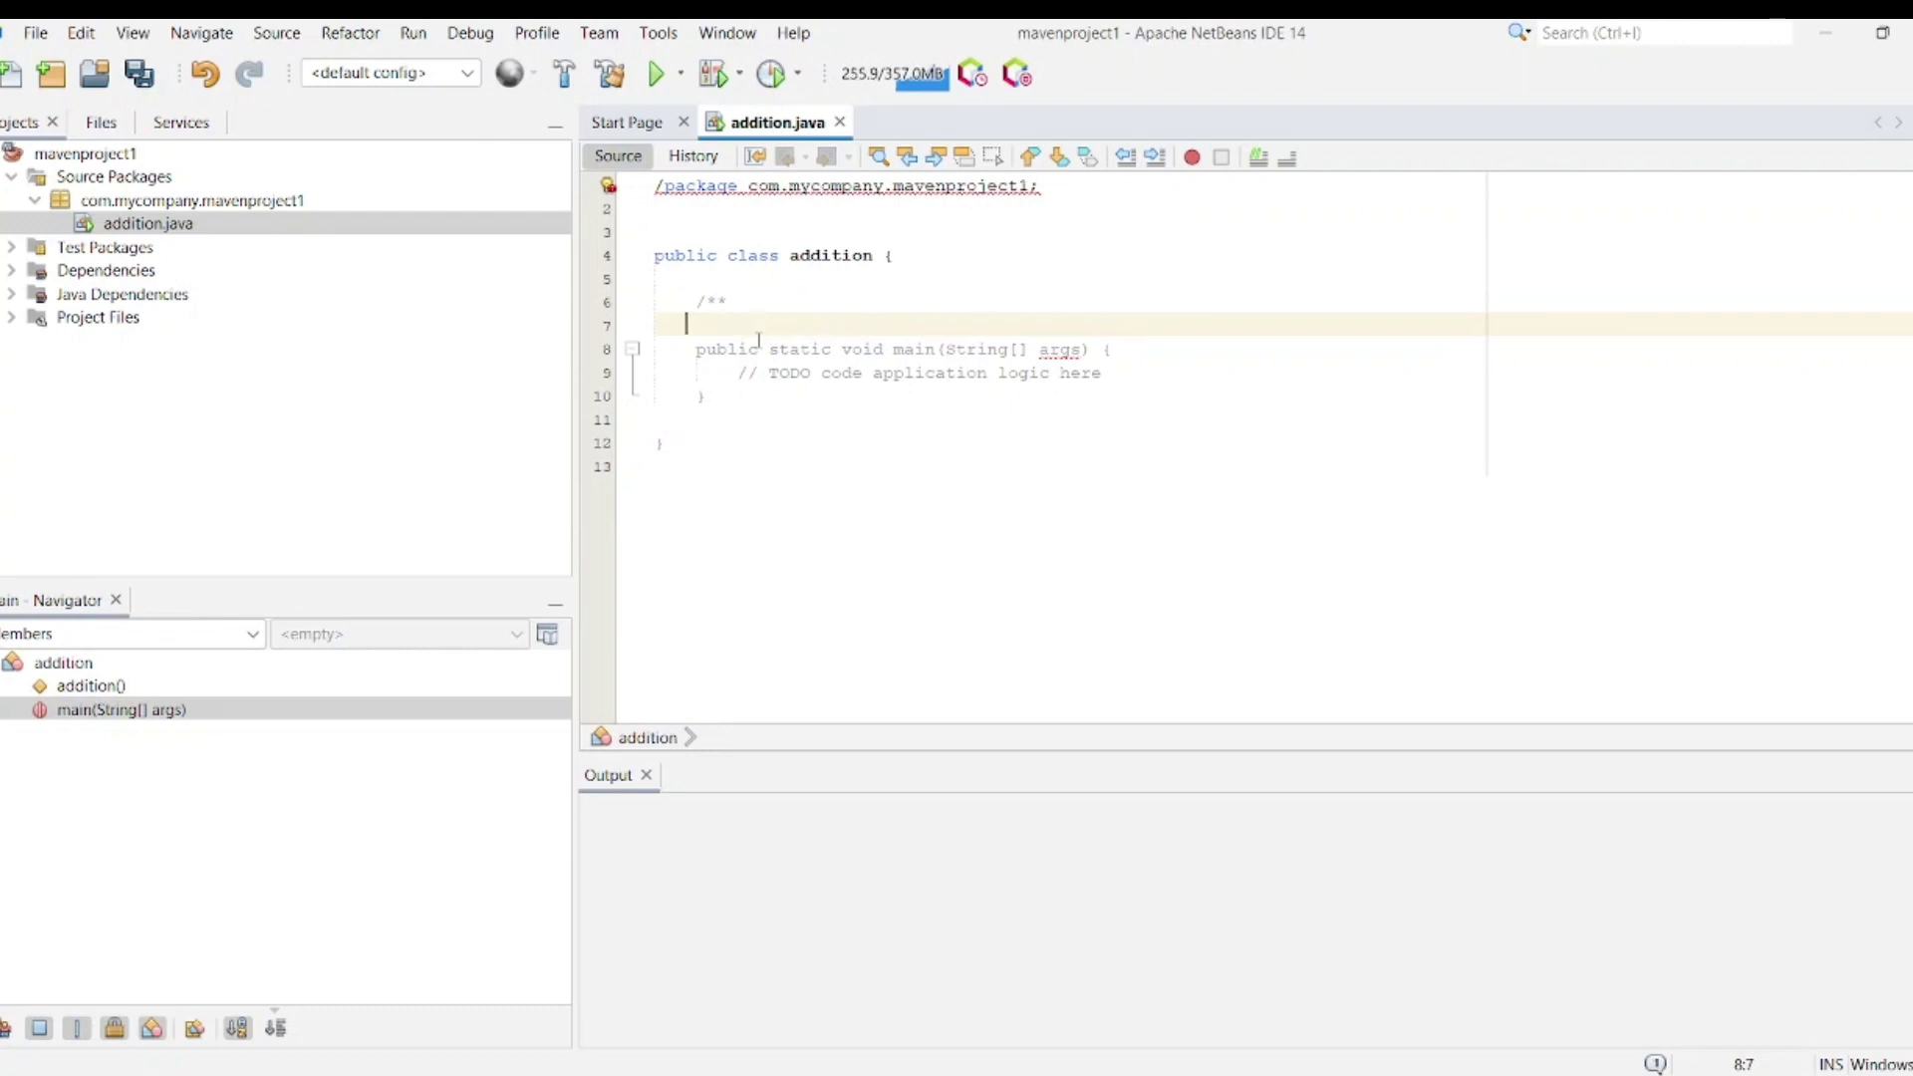
click(741, 302)
key(BackSpace)
key(BackSpace)
key(BackSpace)
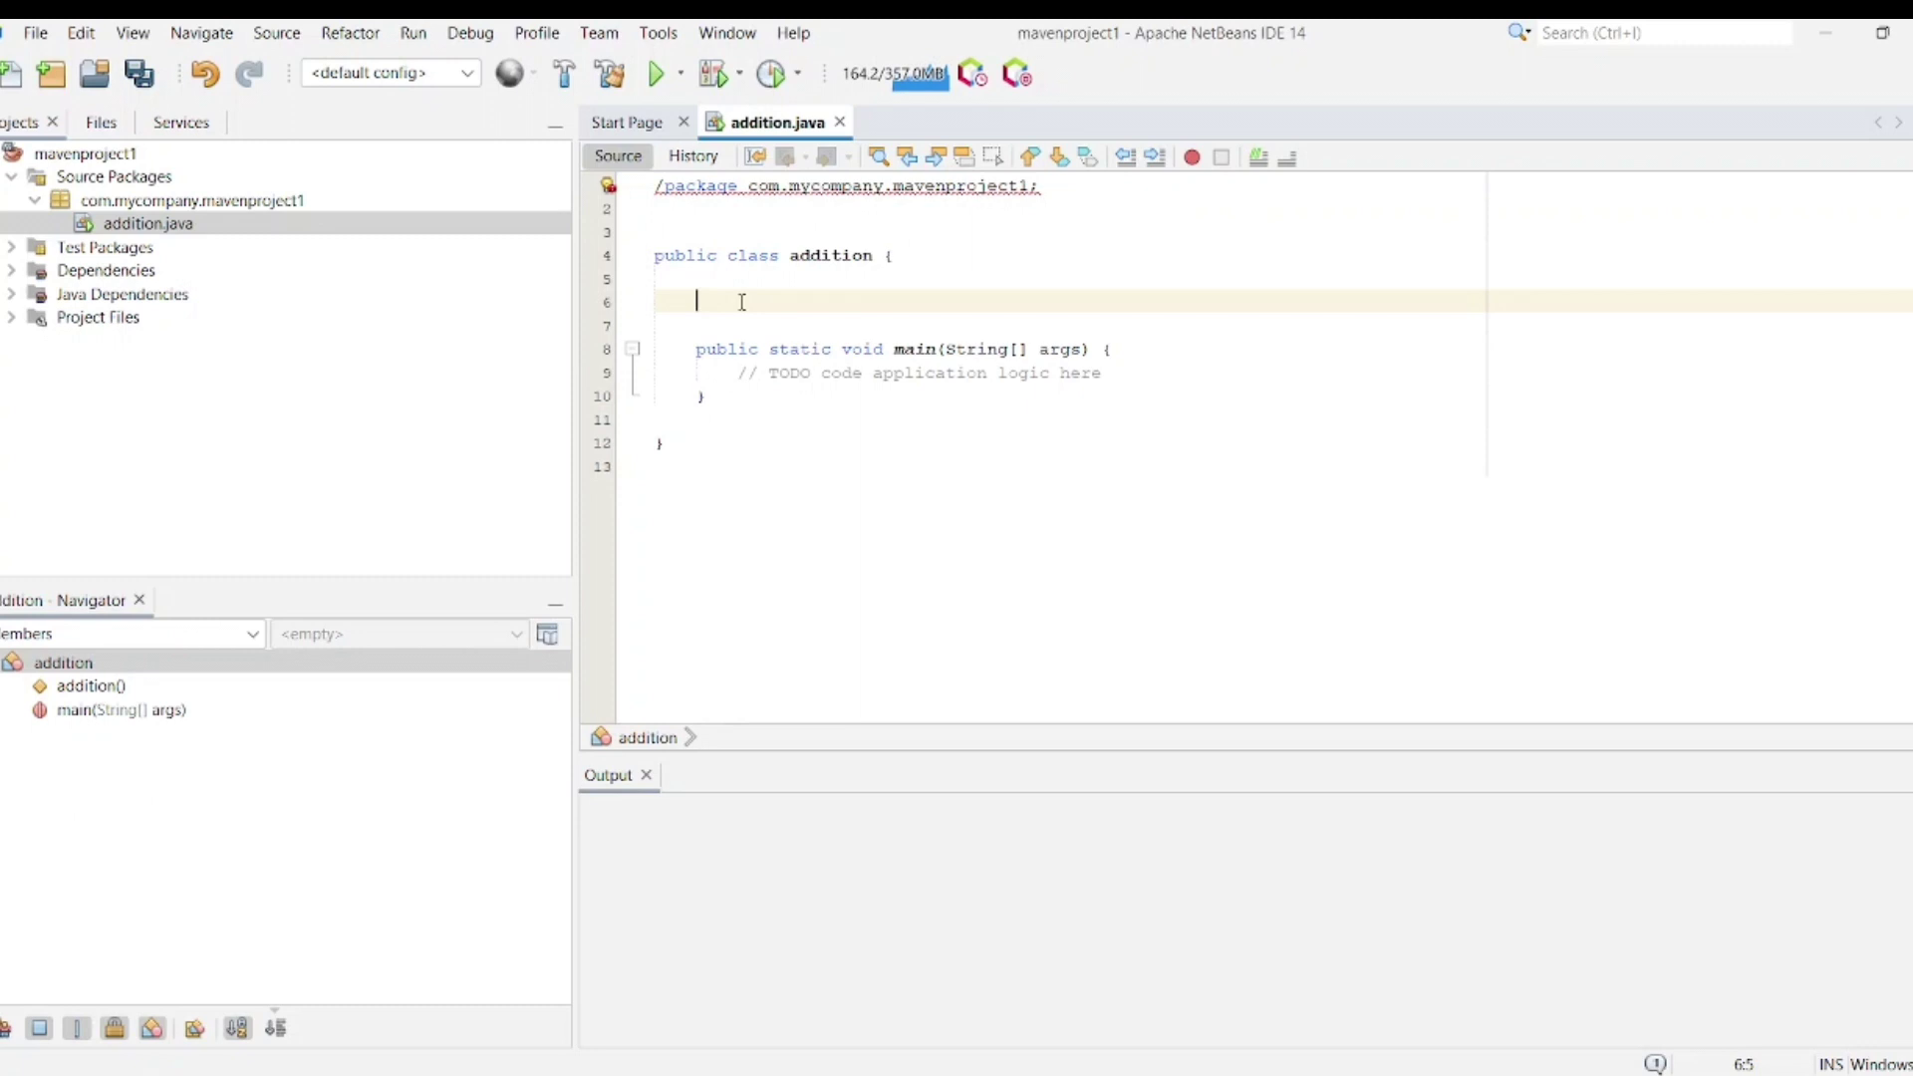
Remove the surplus blank lines above the main method and the stray slash before the package declaration
click(1116, 379)
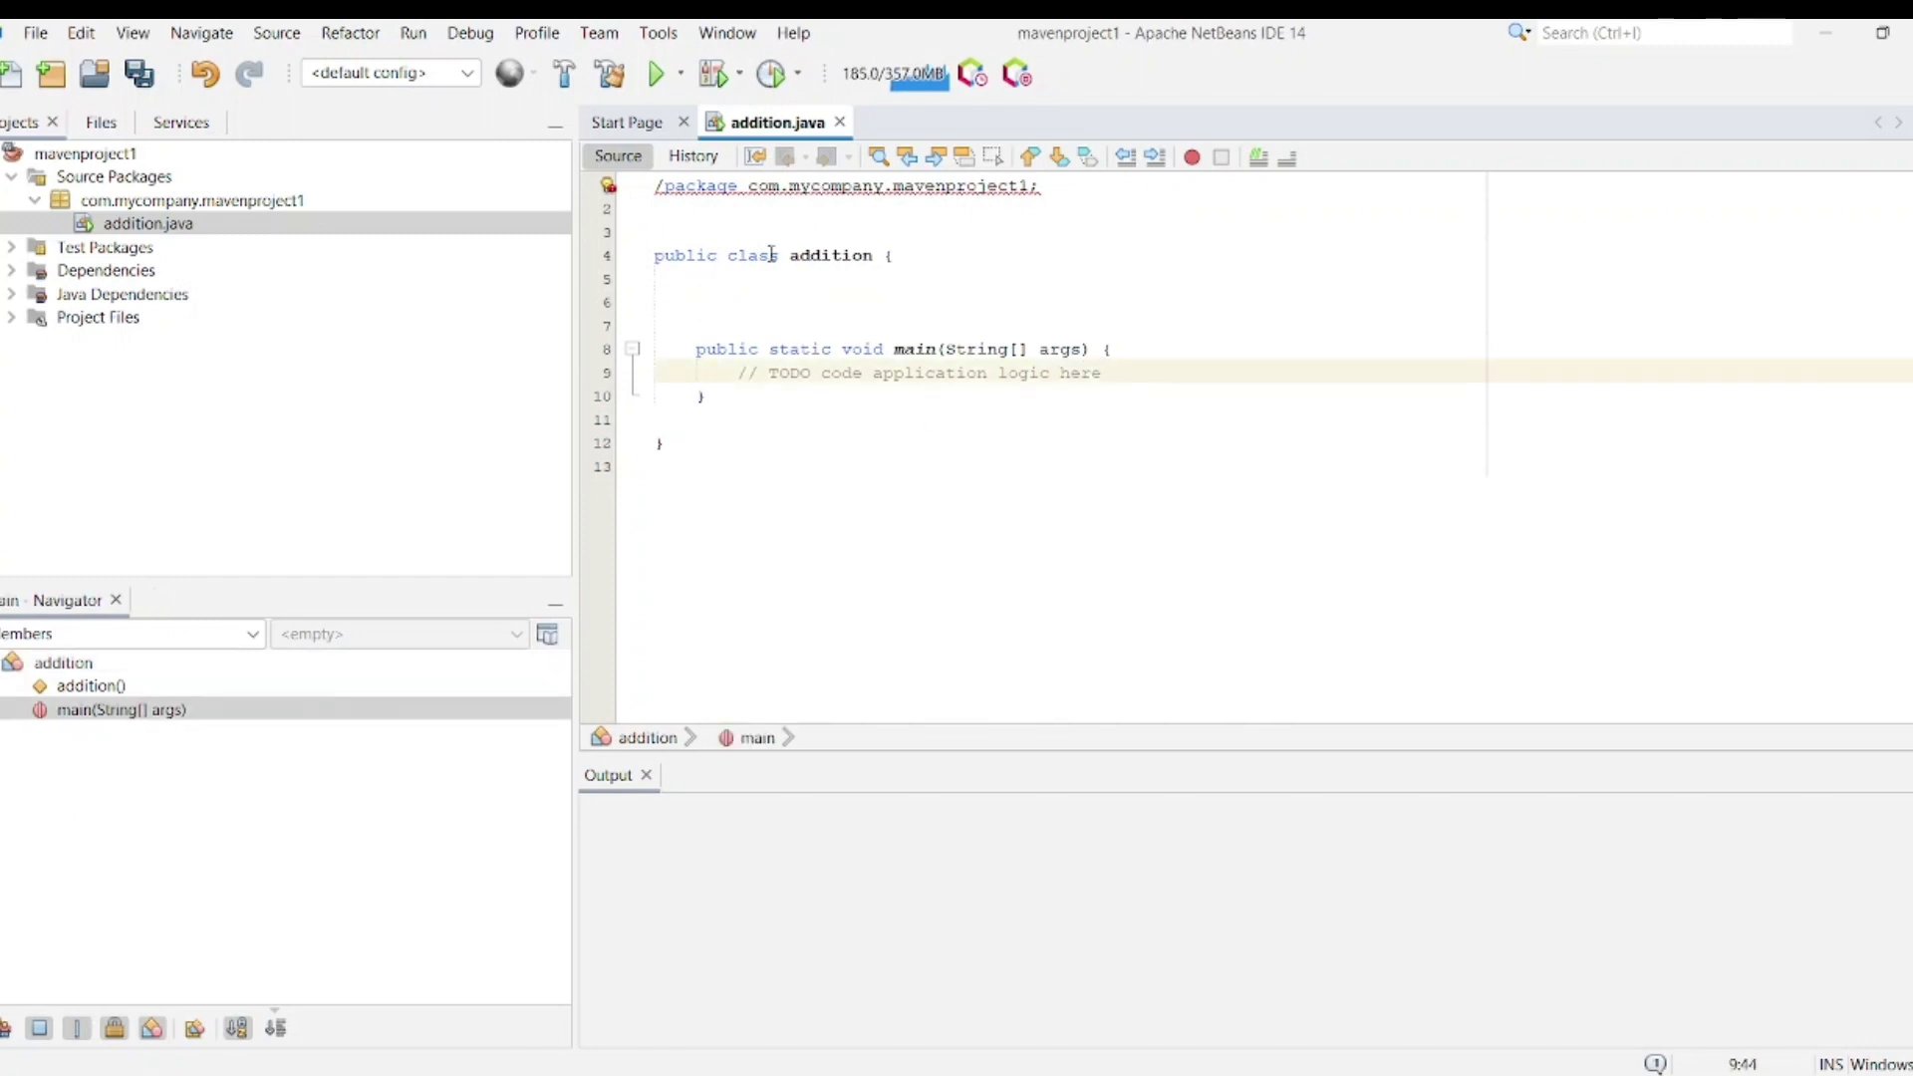
click(719, 302)
key(Delete)
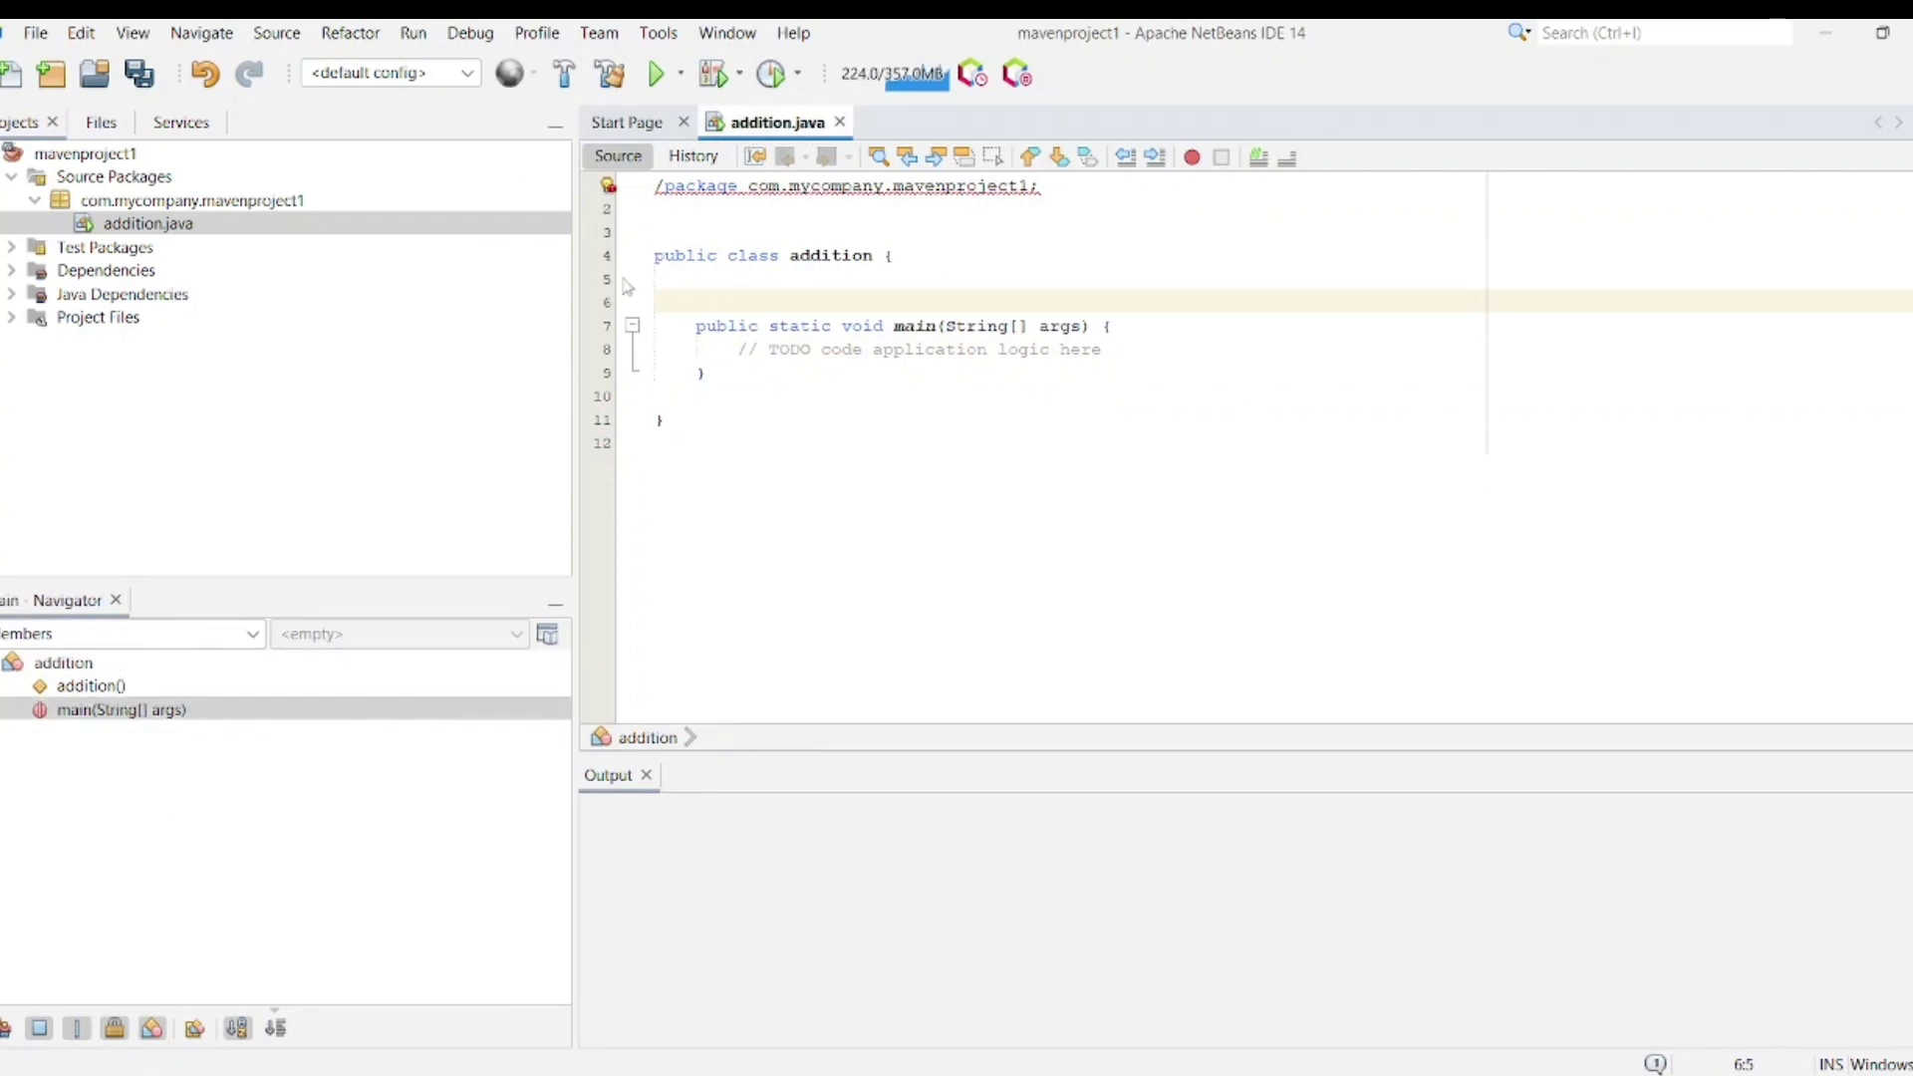
click(665, 189)
key(BackSpace)
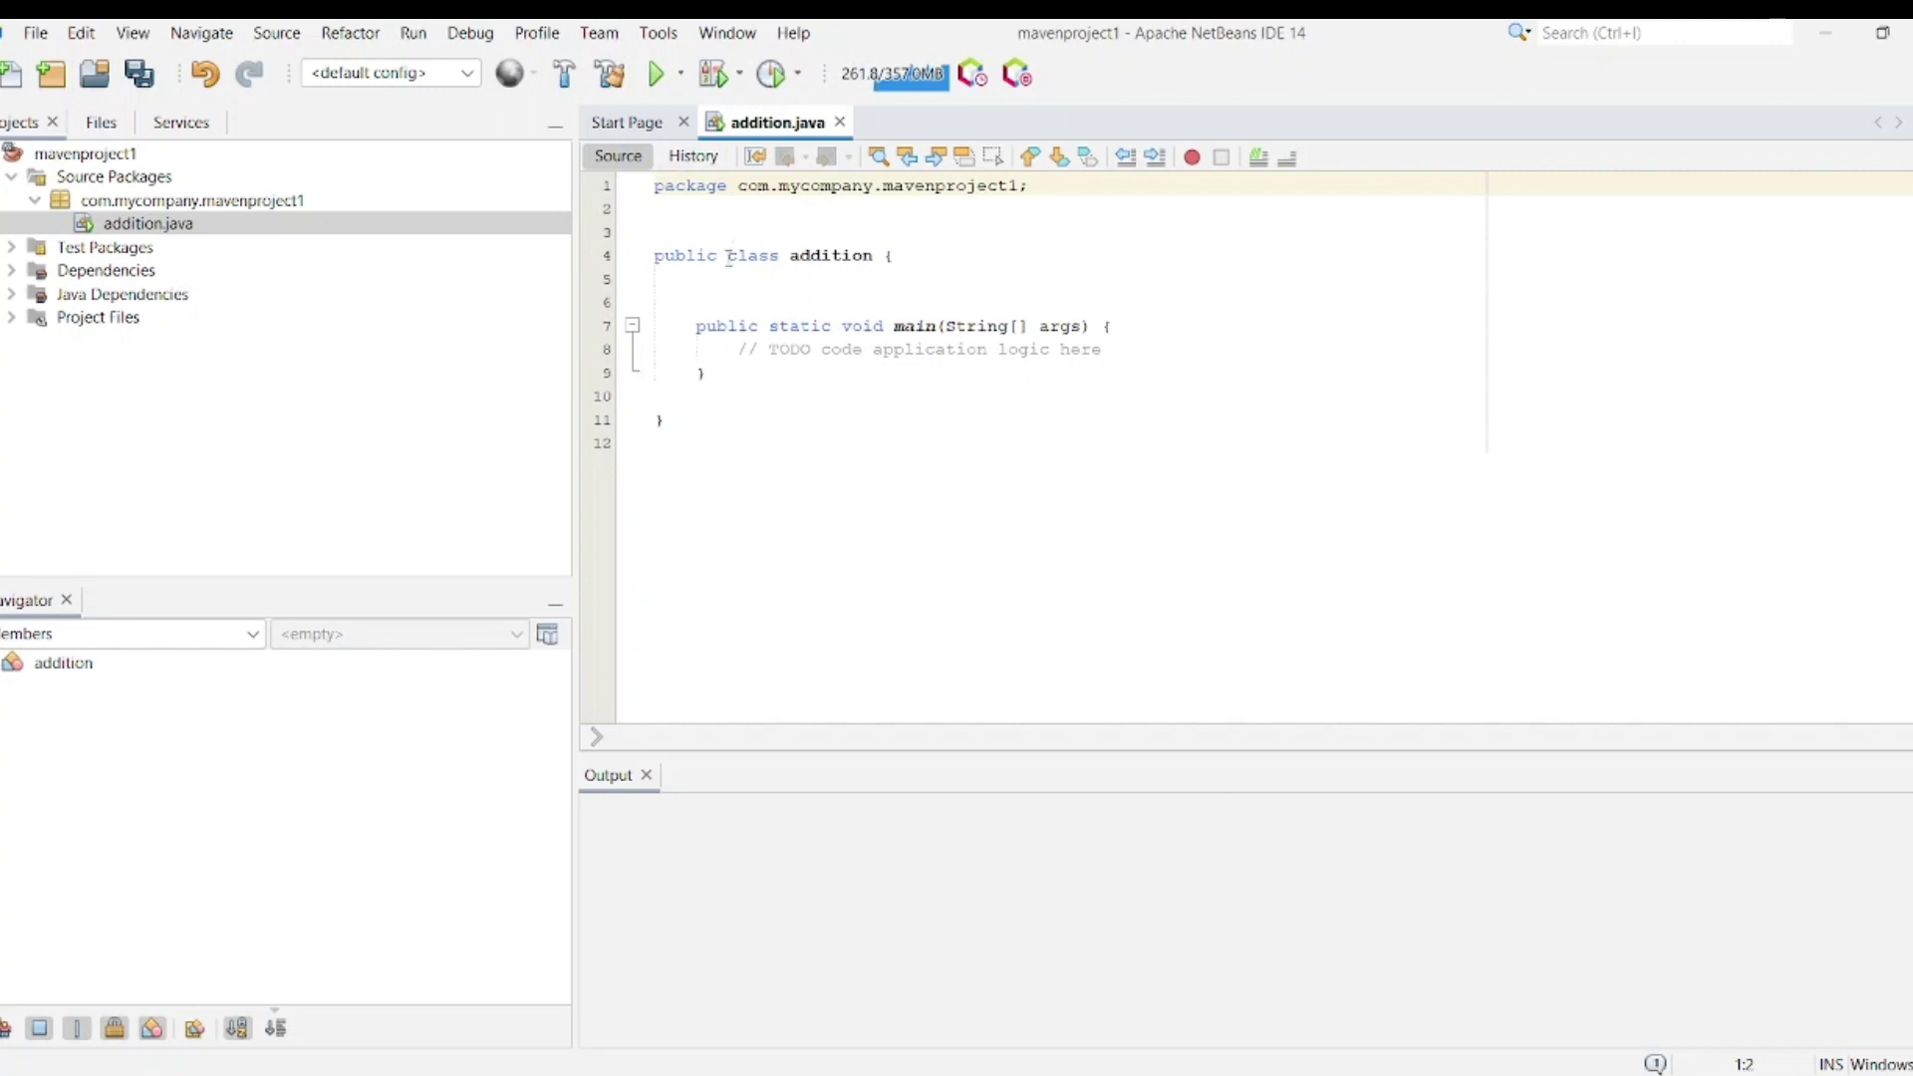
click(726, 286)
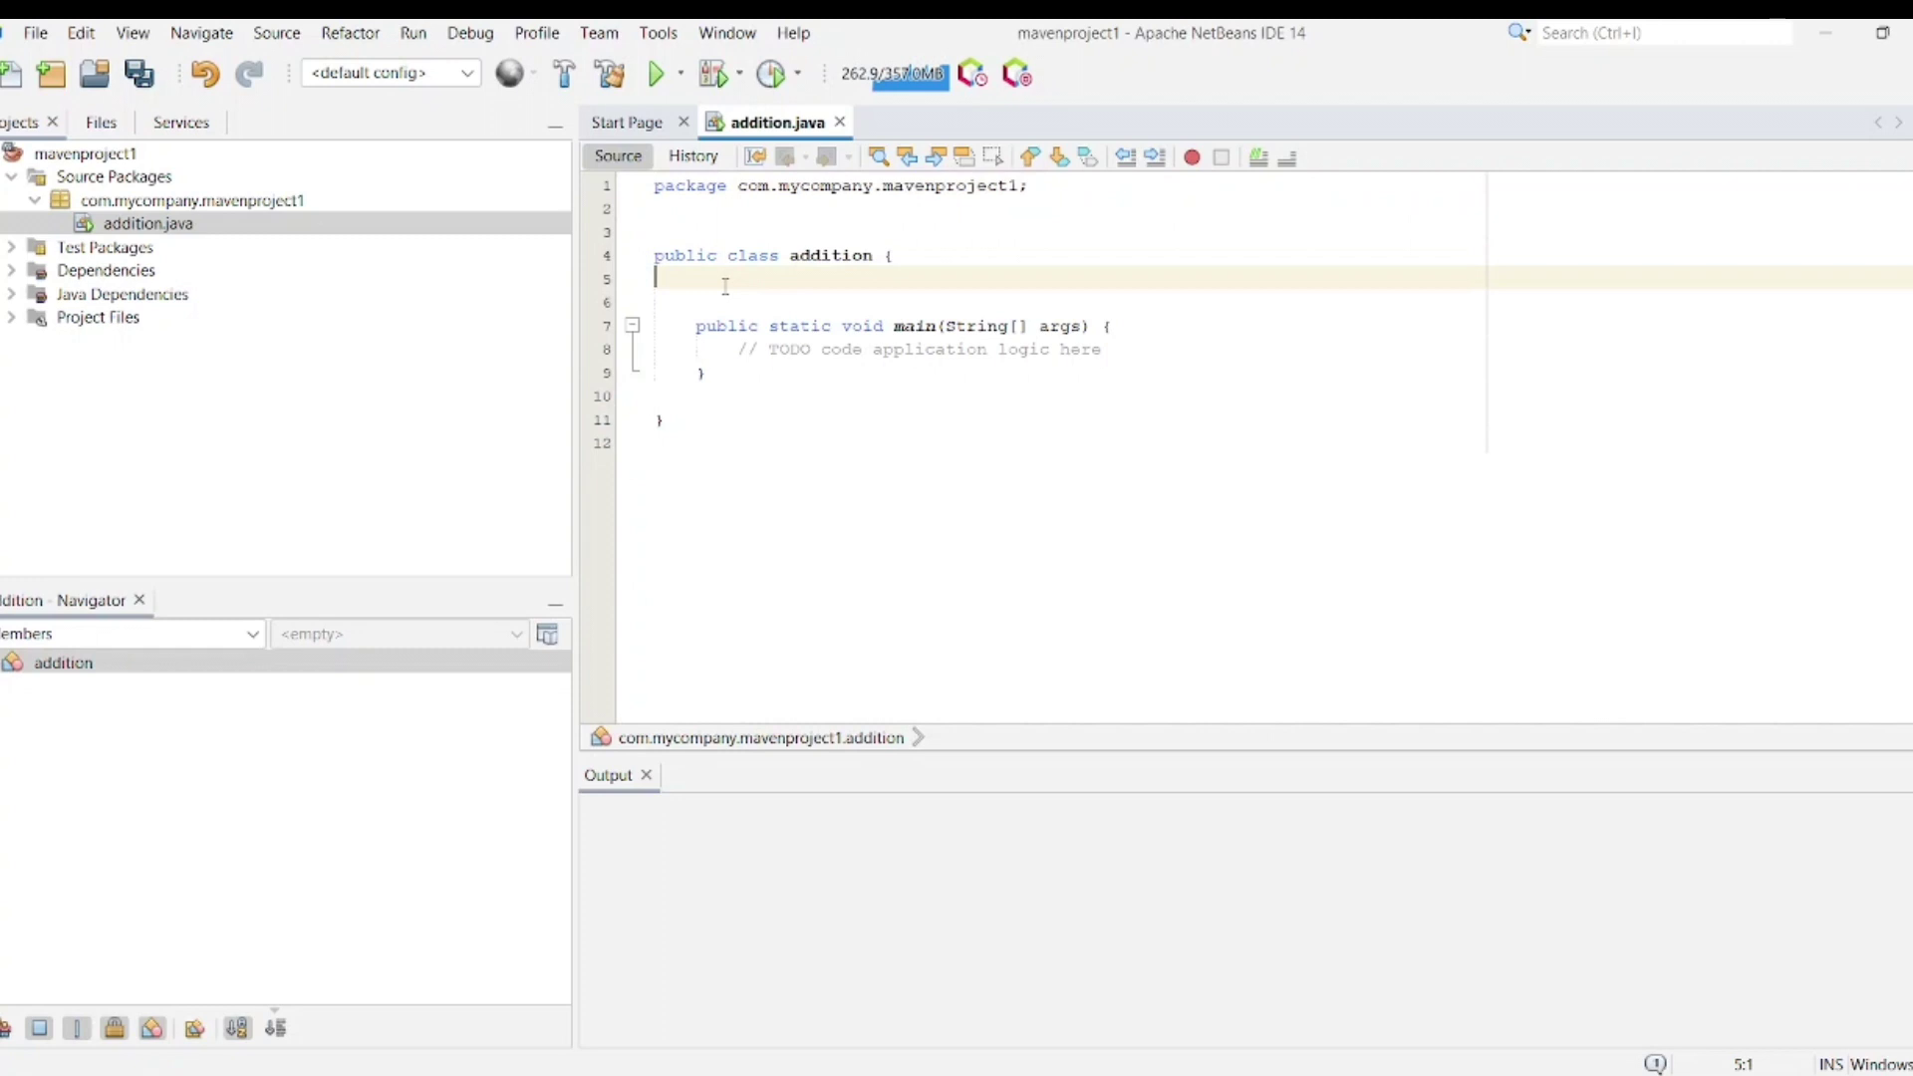
key(Delete)
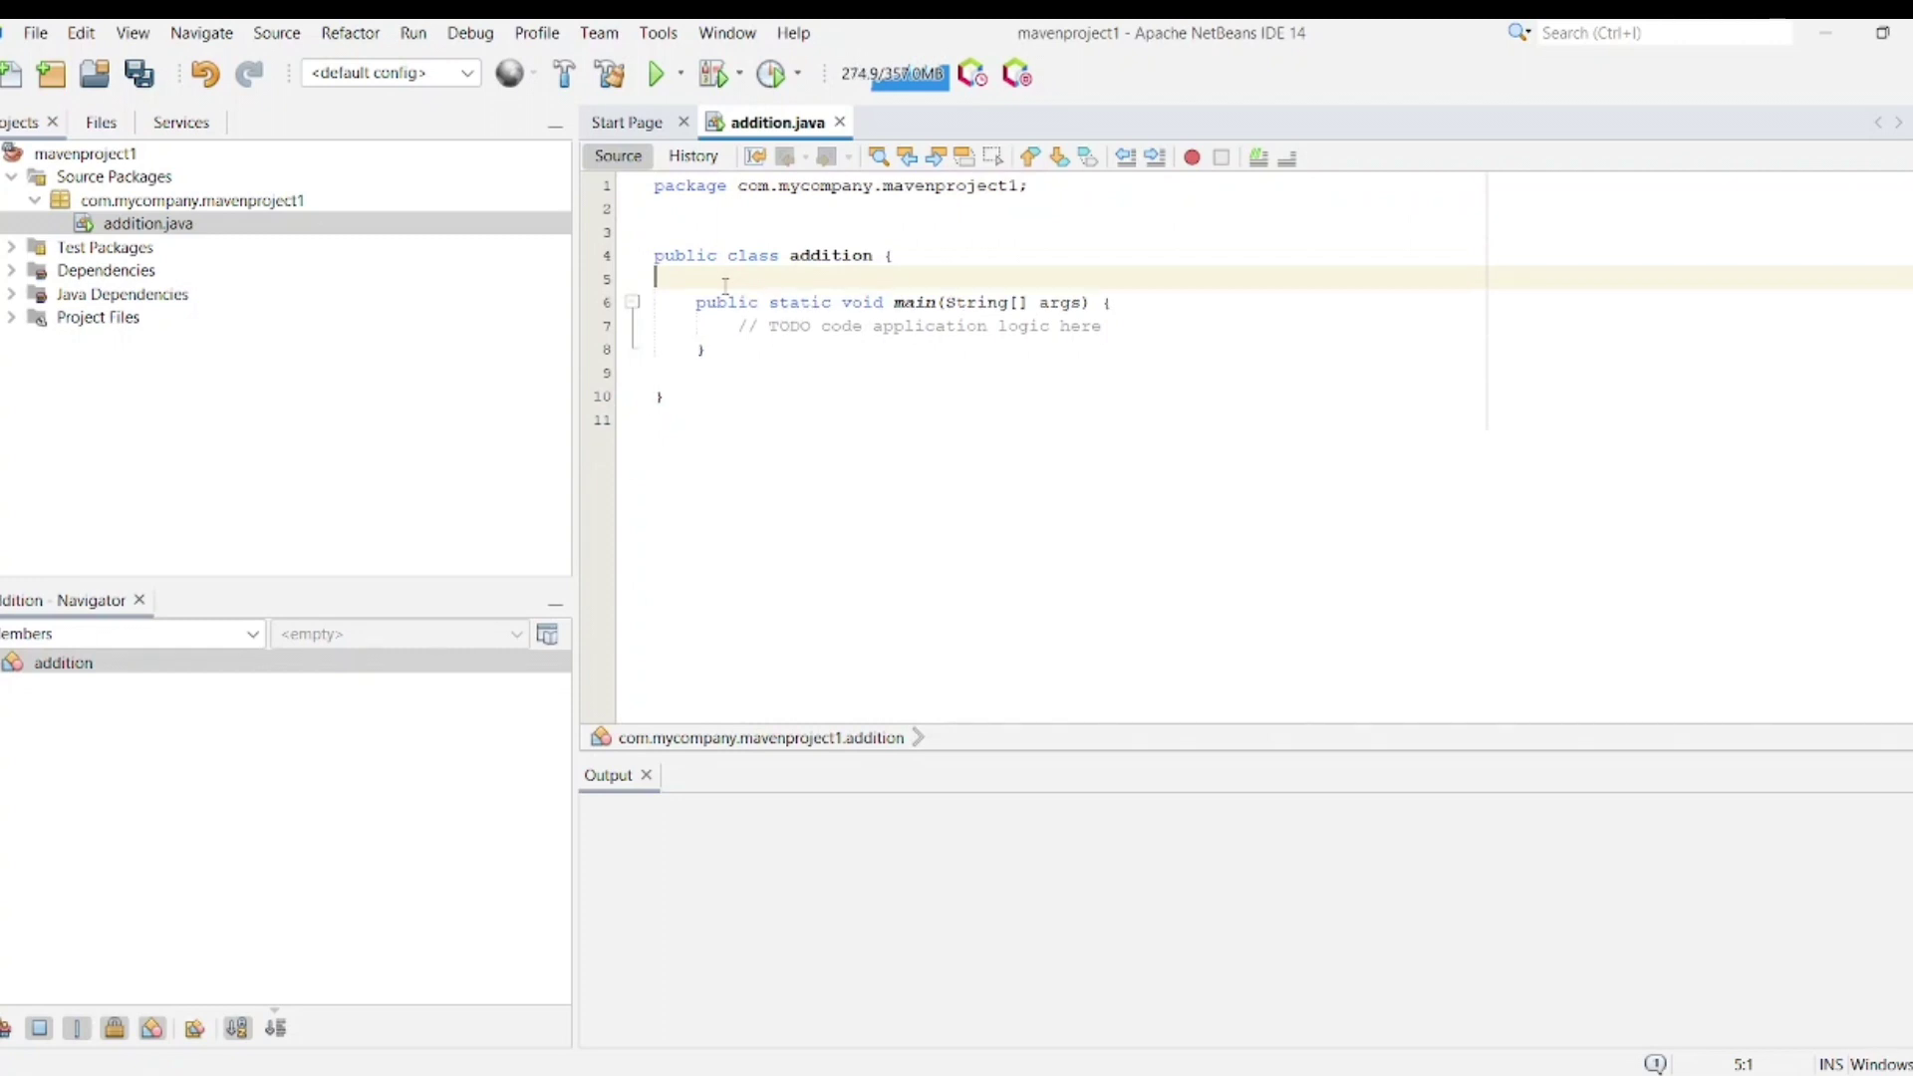